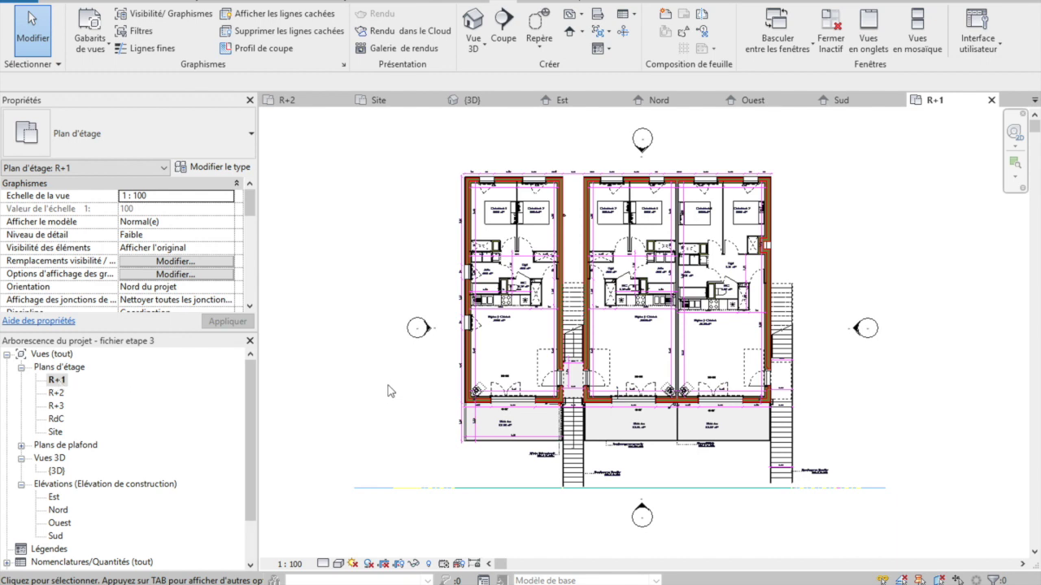
Browse the RdC, R+2 and R+3 plans, then return to R+1 and select its imported DWG.
{"action": "double_click", "coordinate": [55, 419]}
{"action": "double_click", "coordinate": [57, 392]}
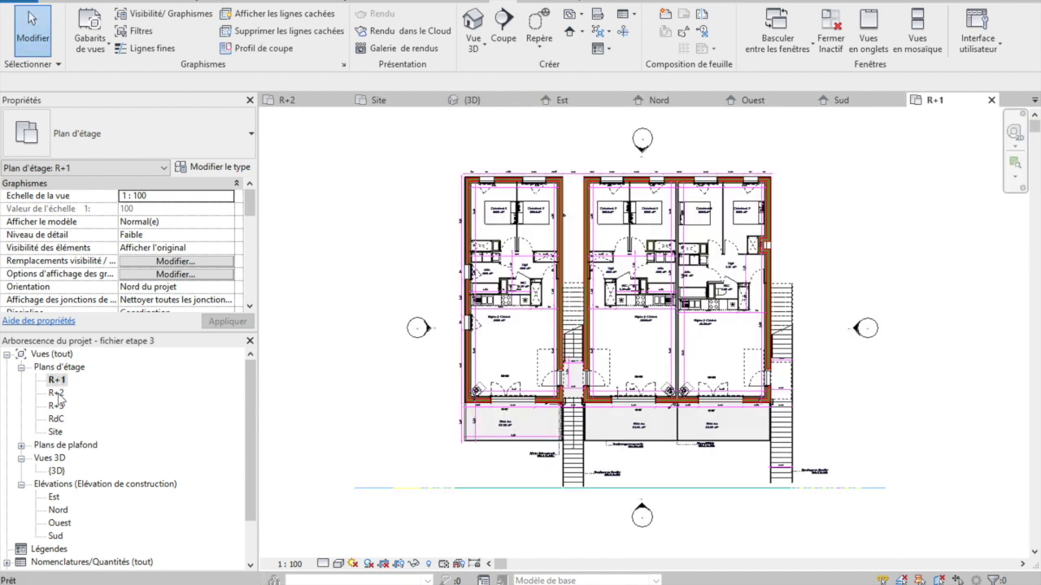
{"action": "double_click", "coordinate": [58, 406]}
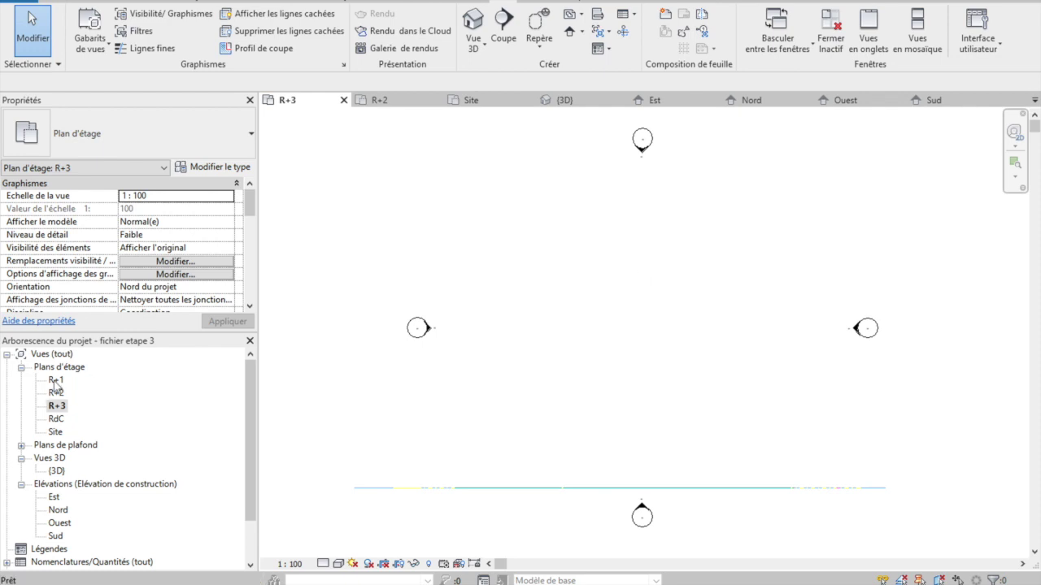
{"action": "double_click", "coordinate": [56, 381]}
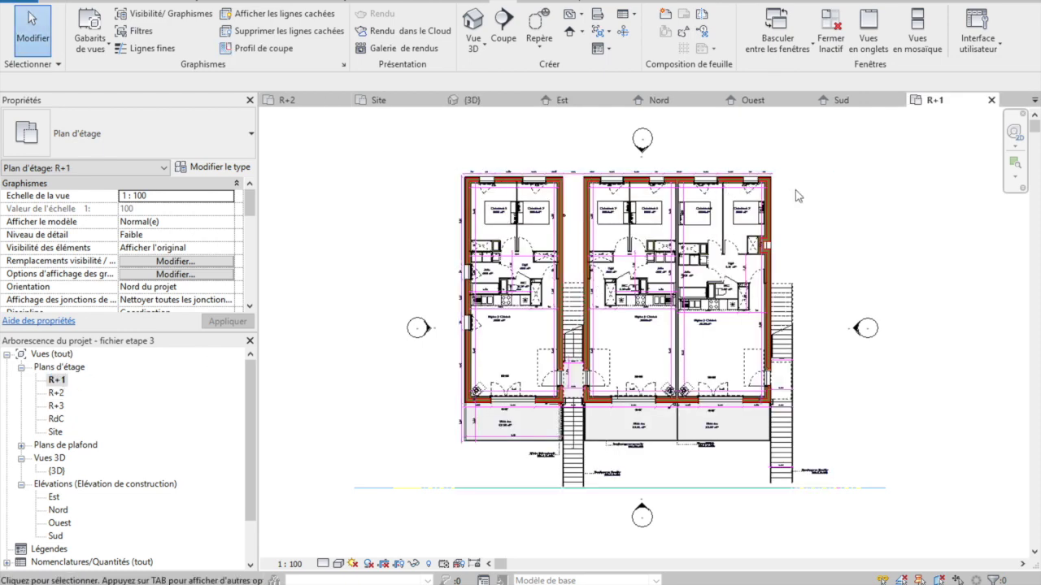
{"action": "left_click", "coordinate": [769, 210]}
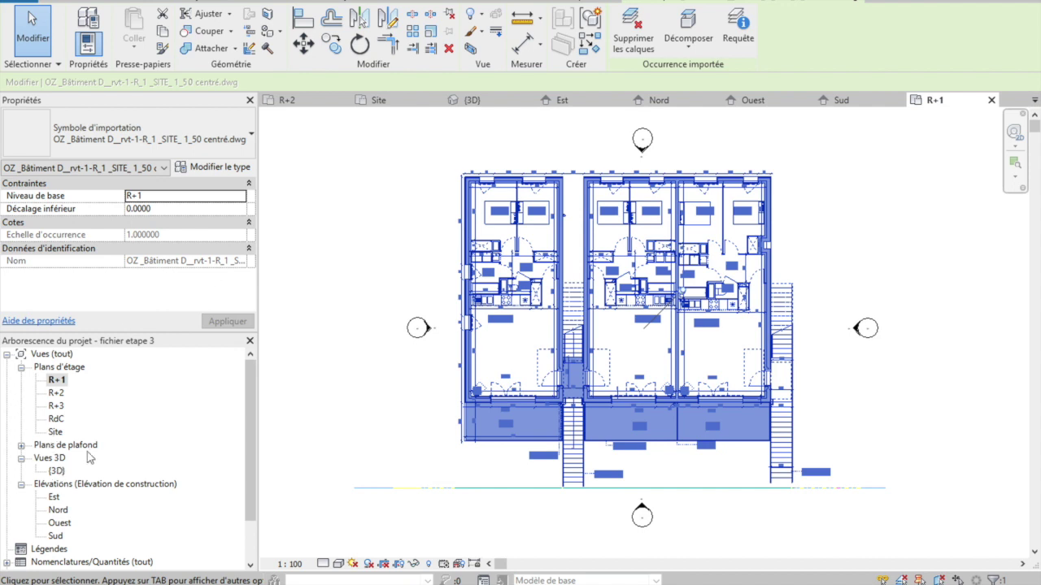
In the Est elevation, select each imported plan (R_0, R_1, R_2) to check its level.
{"action": "double_click", "coordinate": [53, 497]}
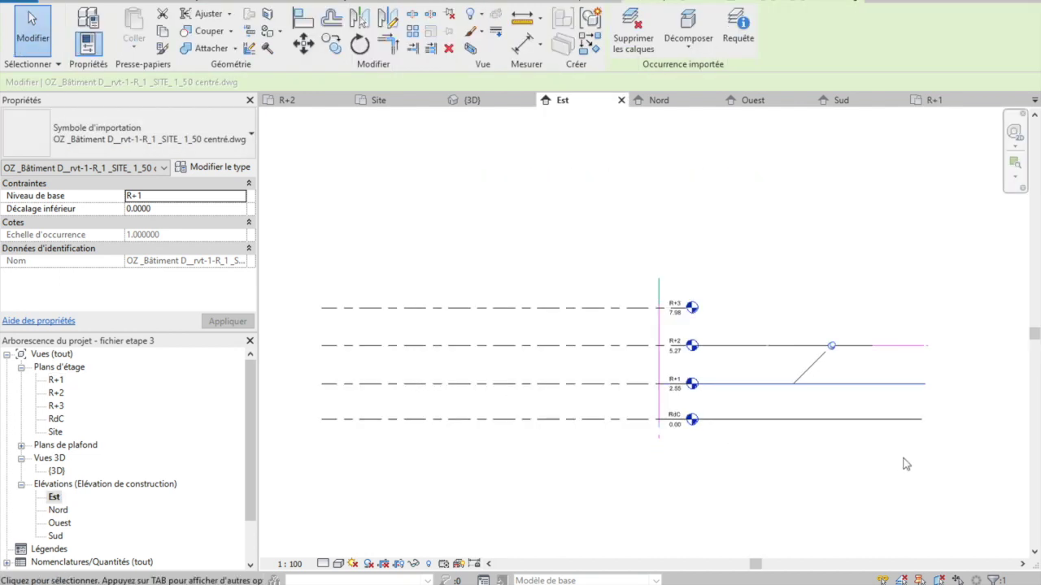
{"action": "left_click", "coordinate": [659, 322]}
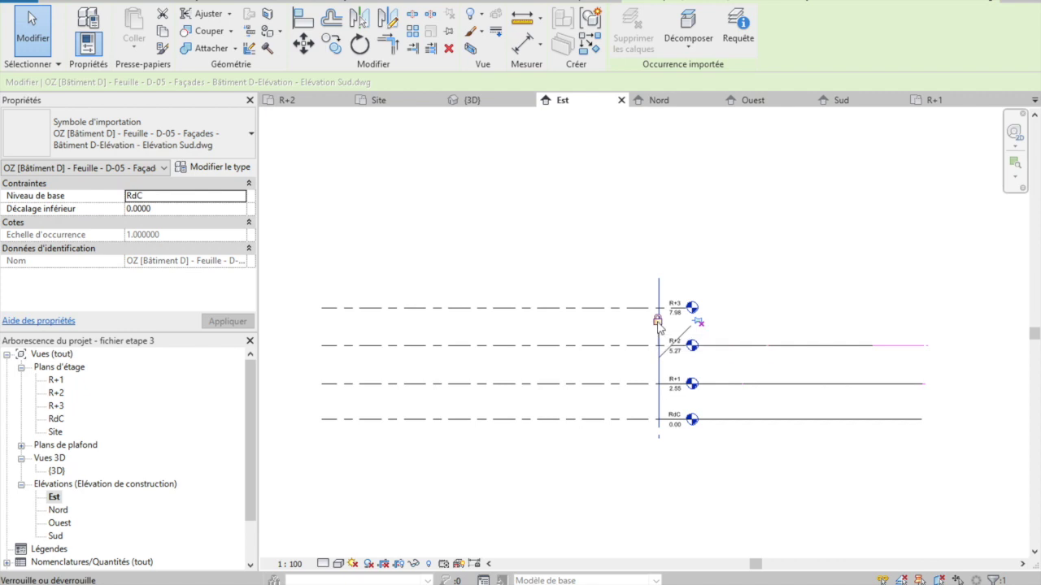
{"action": "left_click", "coordinate": [748, 348]}
{"action": "left_click", "coordinate": [754, 385]}
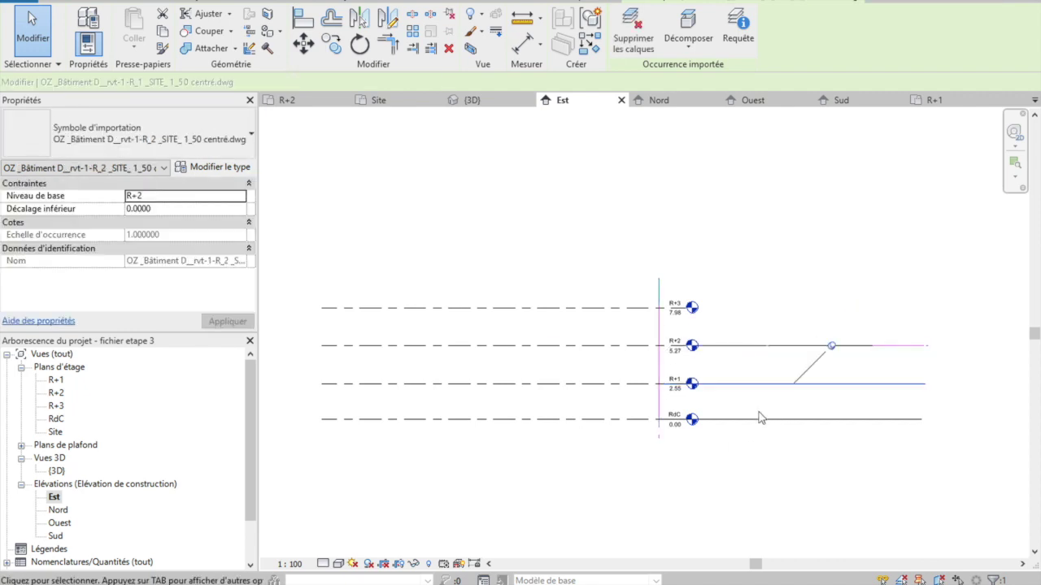
{"action": "left_click", "coordinate": [763, 422]}
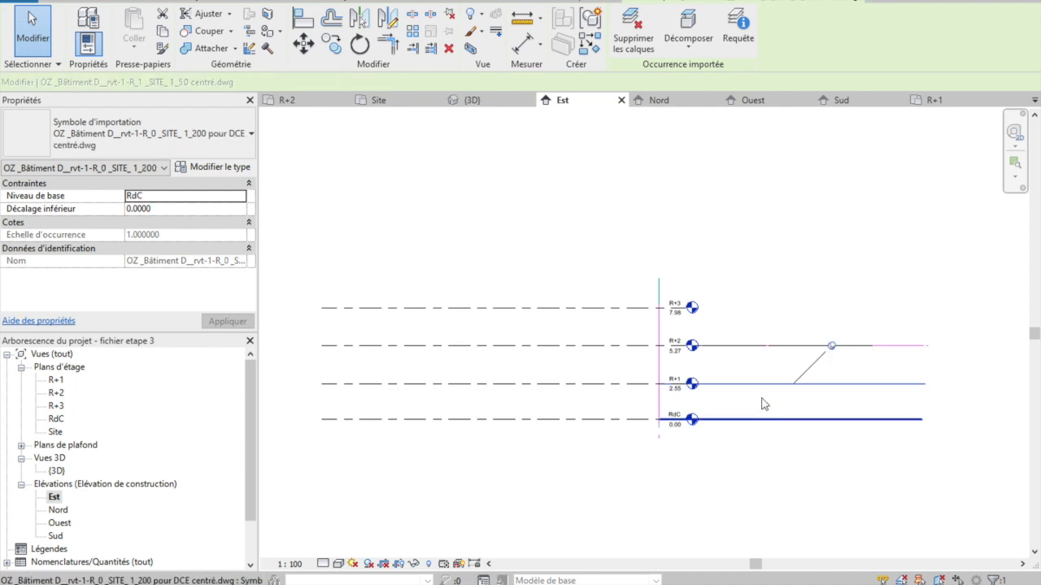
{"action": "left_click", "coordinate": [761, 383]}
{"action": "left_click", "coordinate": [761, 348]}
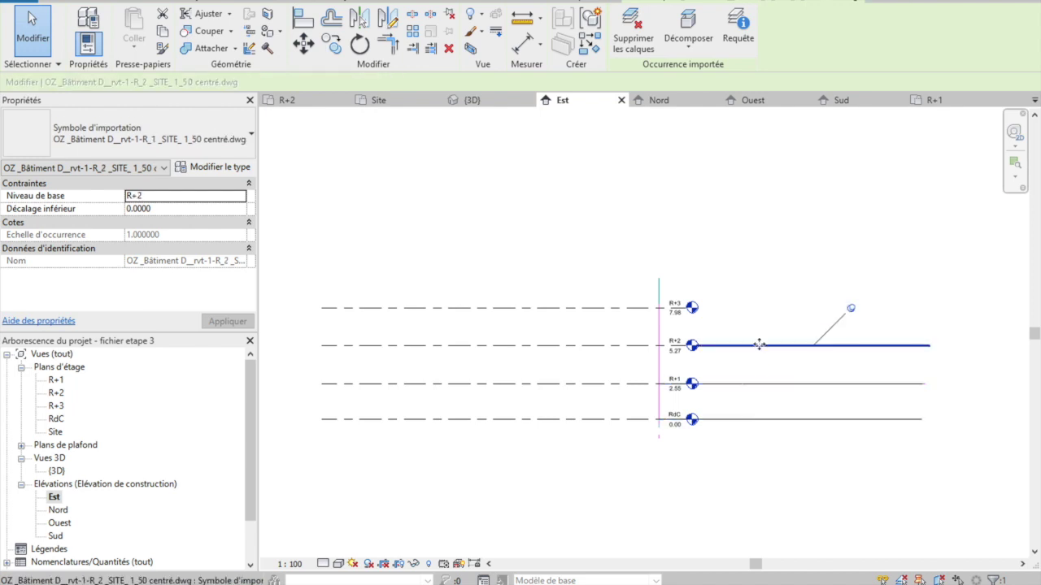
View the Ouest, Nord and Sud elevations, ending in the {3D} view.
{"action": "left_click", "coordinate": [59, 523]}
{"action": "double_click", "coordinate": [59, 524]}
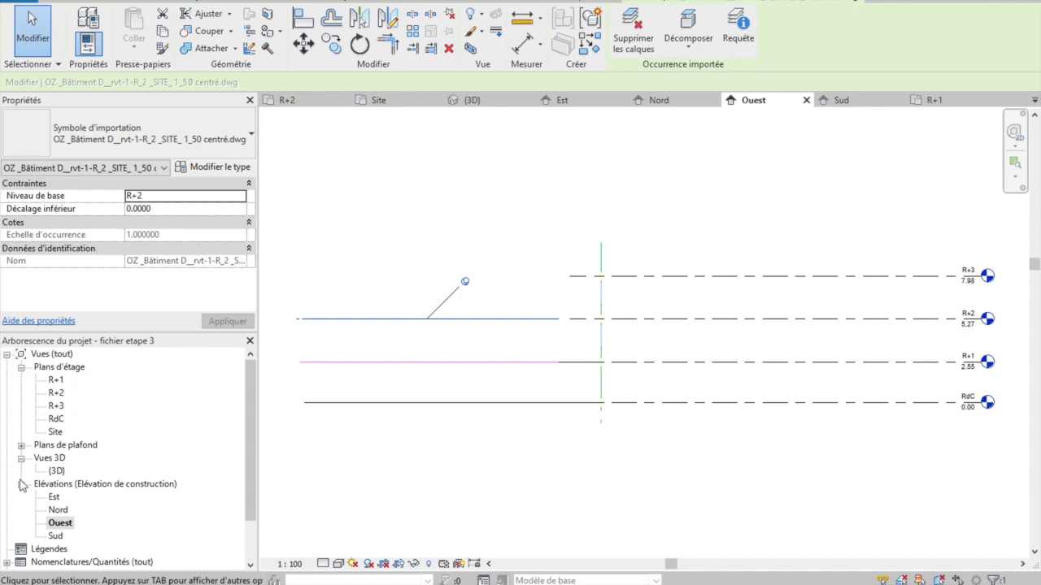
{"action": "double_click", "coordinate": [59, 510]}
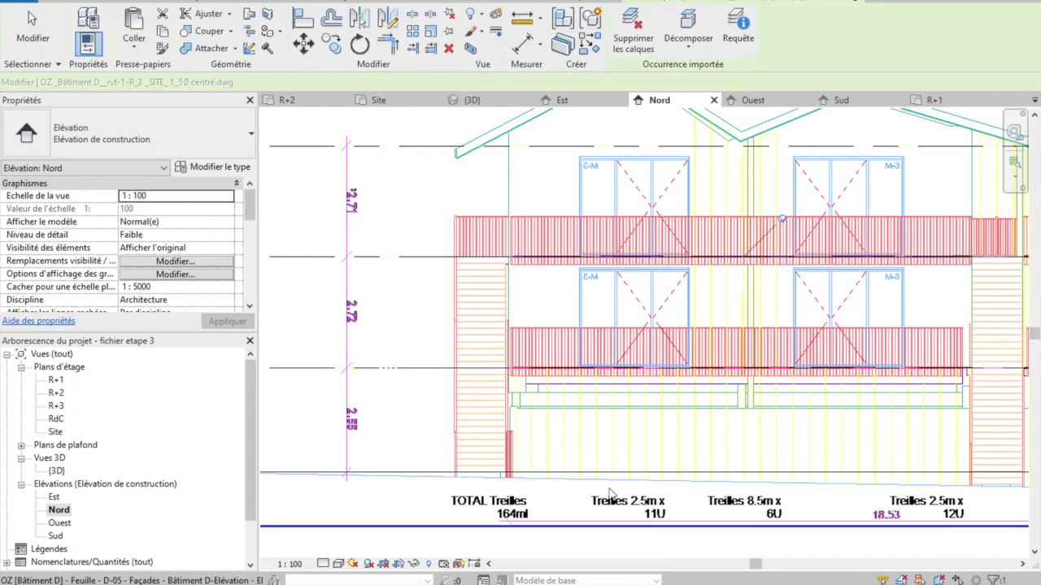
{"action": "scroll", "coordinate": [642, 443], "scroll_direction": "down", "scroll_amount": 2}
{"action": "scroll", "coordinate": [649, 436], "scroll_direction": "down", "scroll_amount": 3}
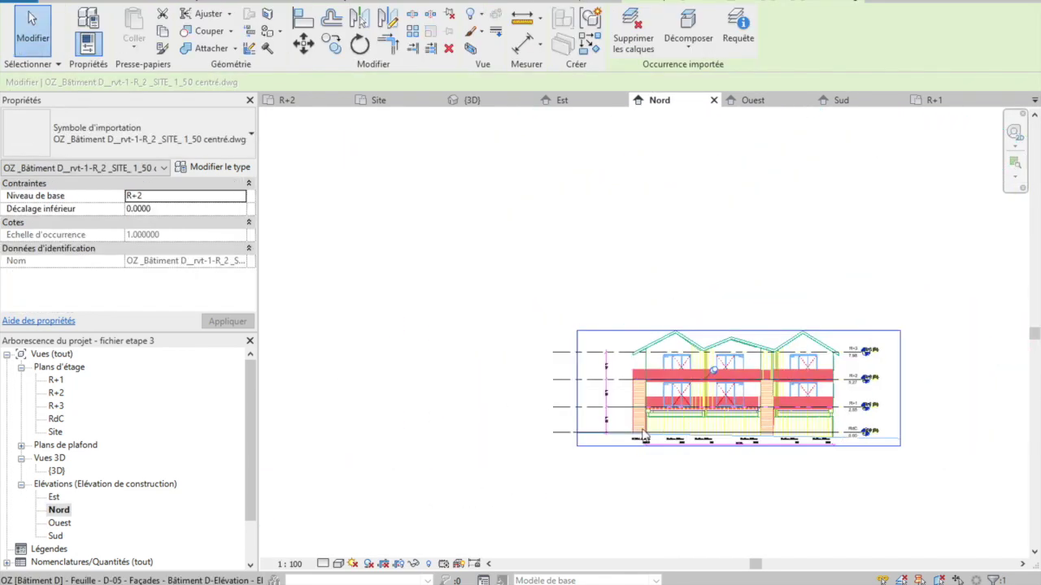
{"action": "double_click", "coordinate": [56, 535]}
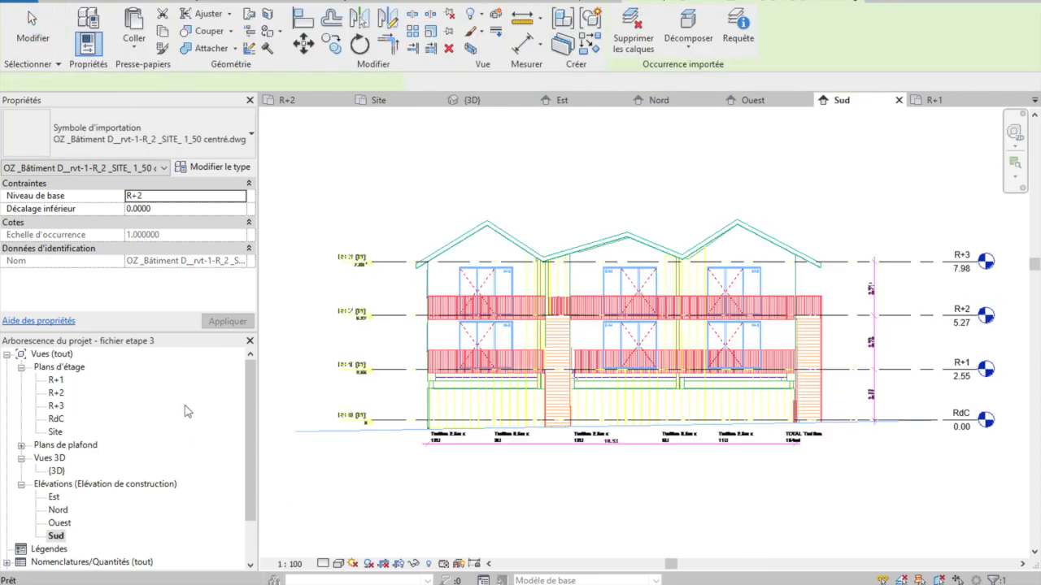
{"action": "double_click", "coordinate": [56, 472]}
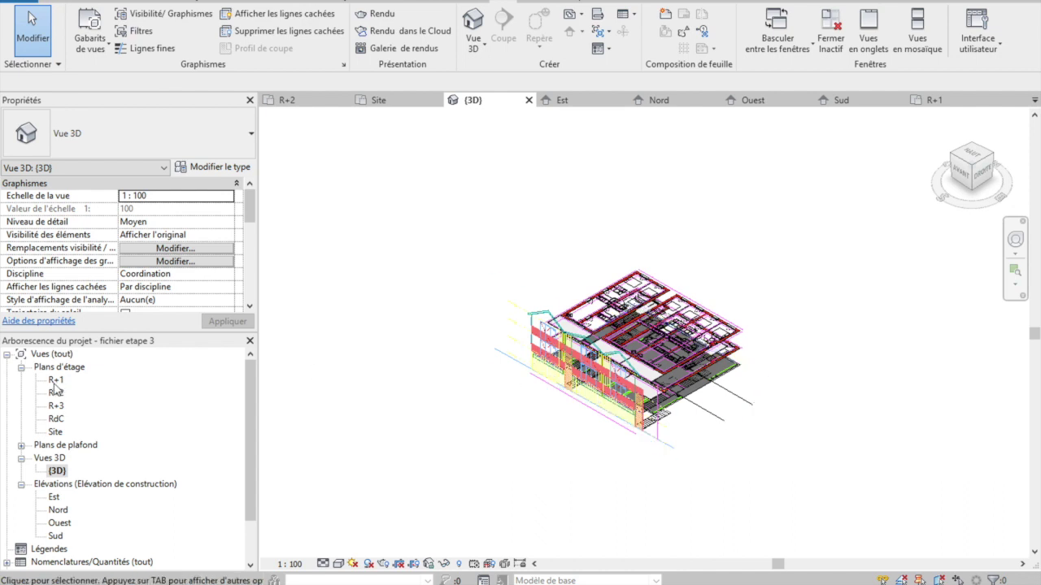
Open the RdC floor plan and zoom in on the northern rooms of the R_0 drawing.
{"action": "double_click", "coordinate": [55, 419]}
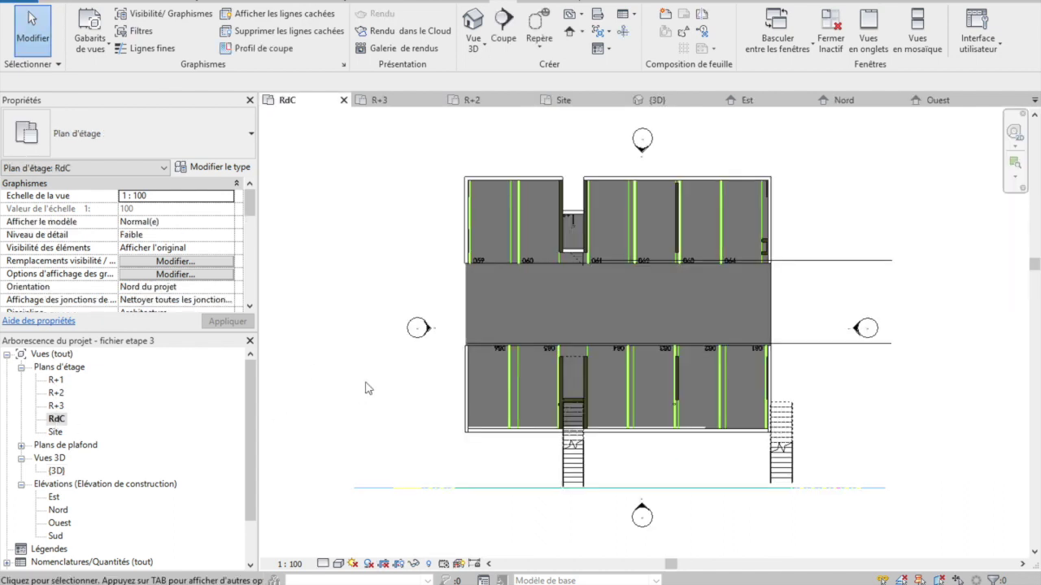
{"action": "scroll", "coordinate": [476, 180], "scroll_direction": "up", "scroll_amount": 3}
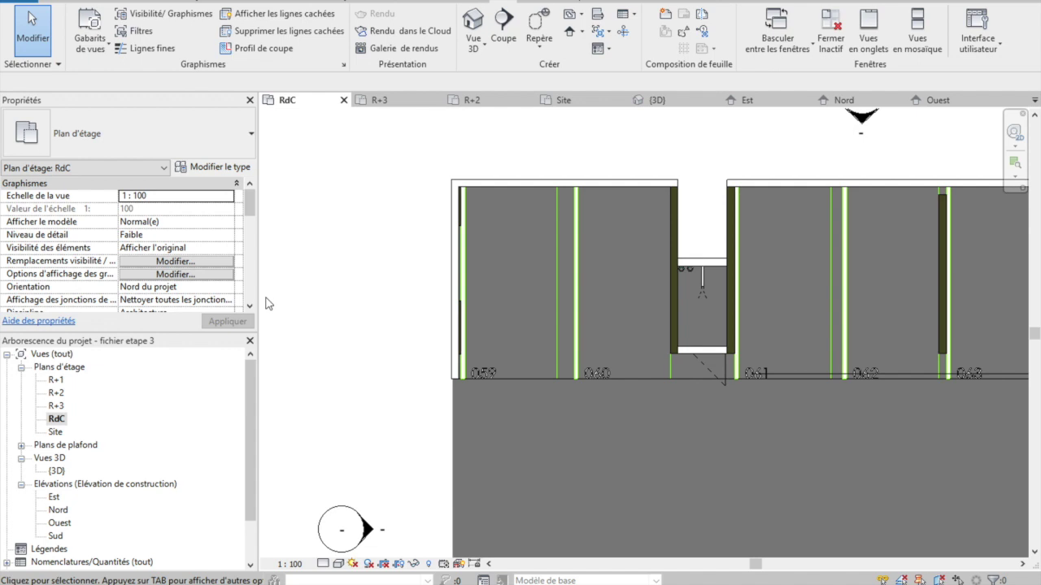
{"action": "scroll", "coordinate": [667, 285], "scroll_direction": "down", "scroll_amount": 2}
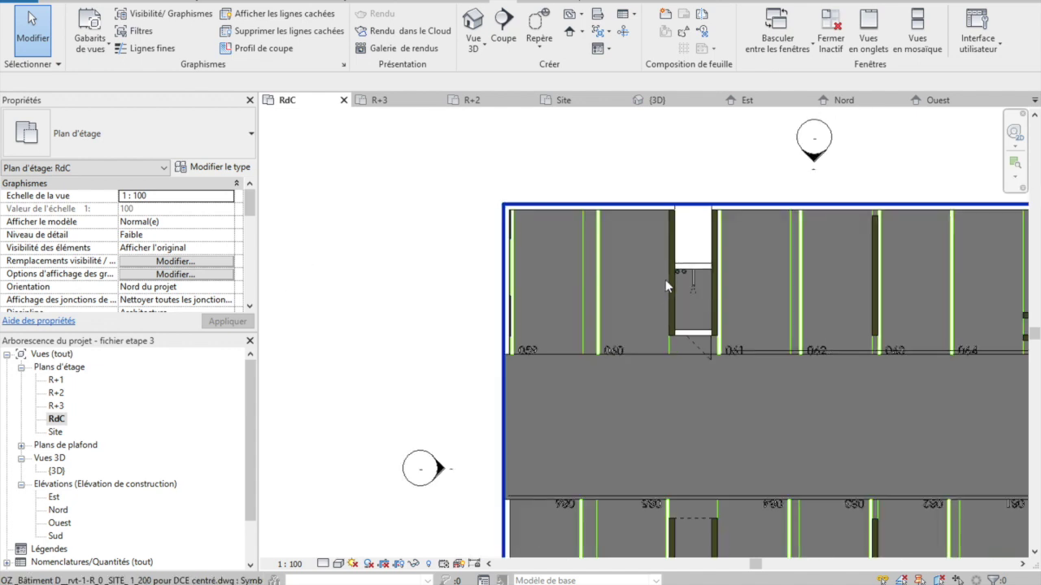
{"action": "middle_click_drag", "start_coordinate": [665, 280], "coordinate": [545, 227]}
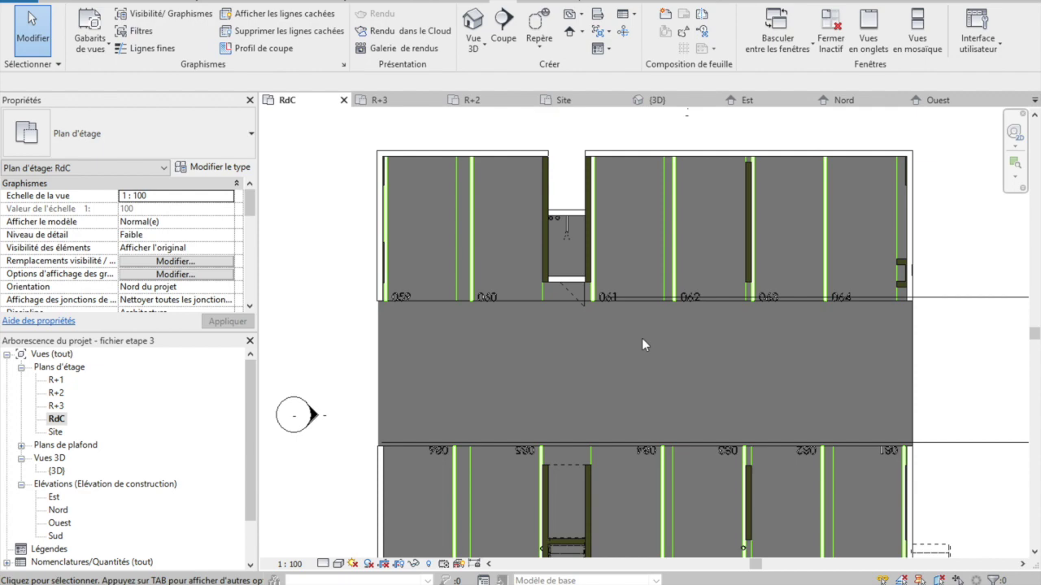
Tick Demi-teinte for all four imported OZ drawings under Catégories importées in the RdC view.
{"action": "key", "text": "v"}
{"action": "key", "text": "g"}
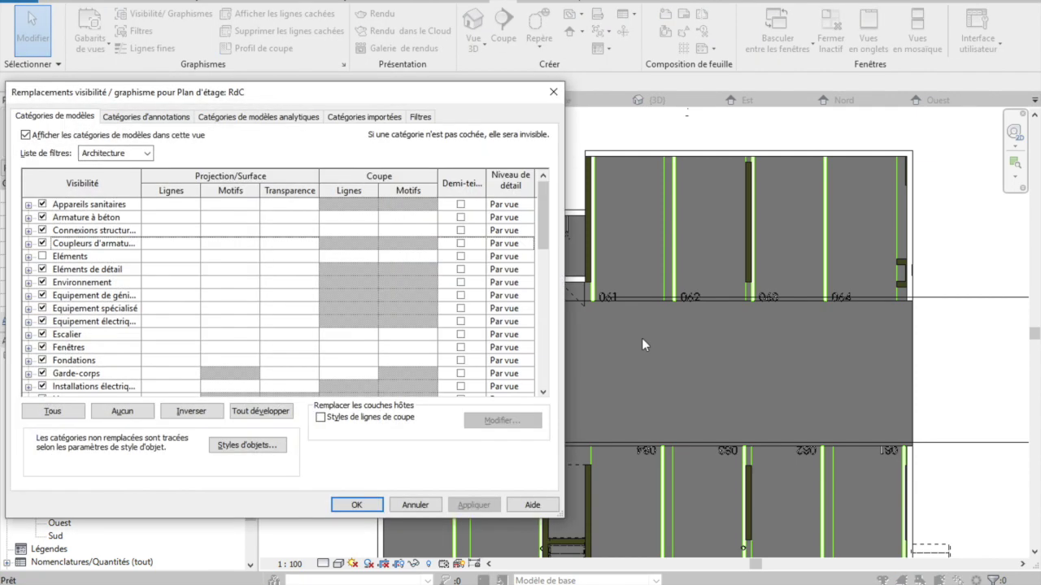
{"action": "left_click", "coordinate": [347, 119]}
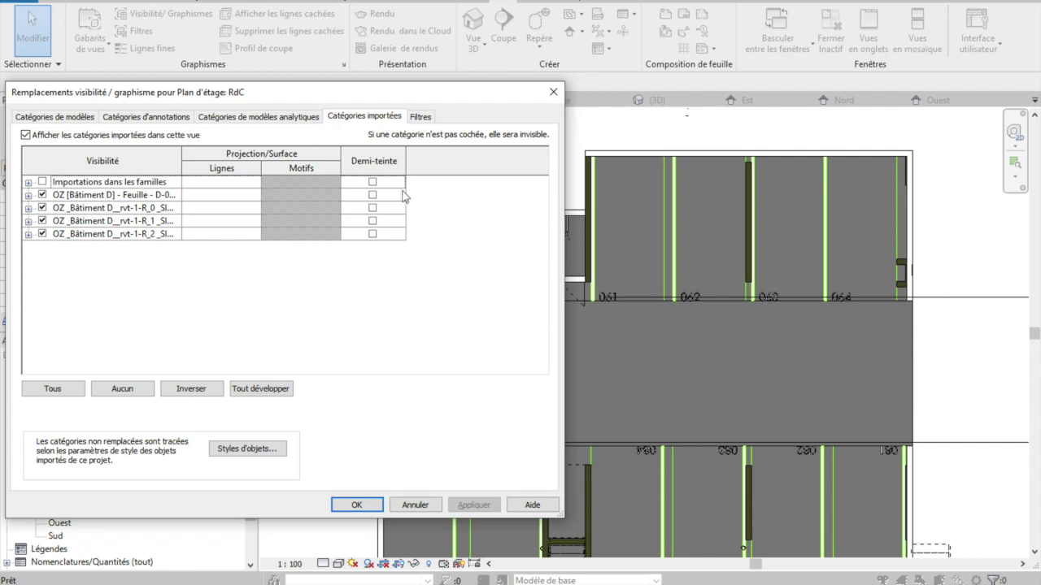
{"action": "left_click", "coordinate": [372, 195]}
{"action": "left_click", "coordinate": [371, 208]}
{"action": "left_click", "coordinate": [371, 221]}
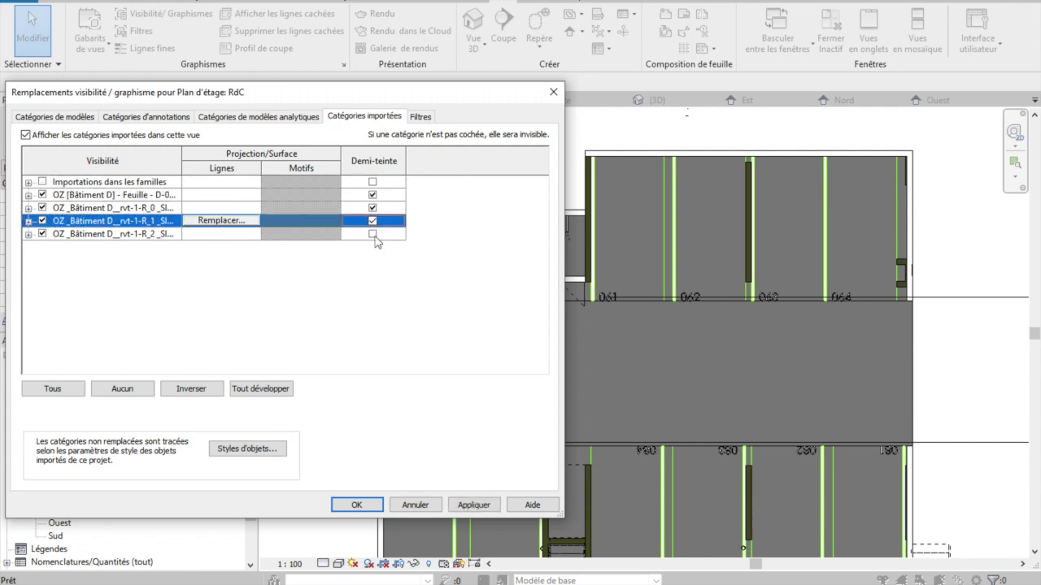
{"action": "left_click", "coordinate": [372, 234]}
{"action": "left_click", "coordinate": [356, 505]}
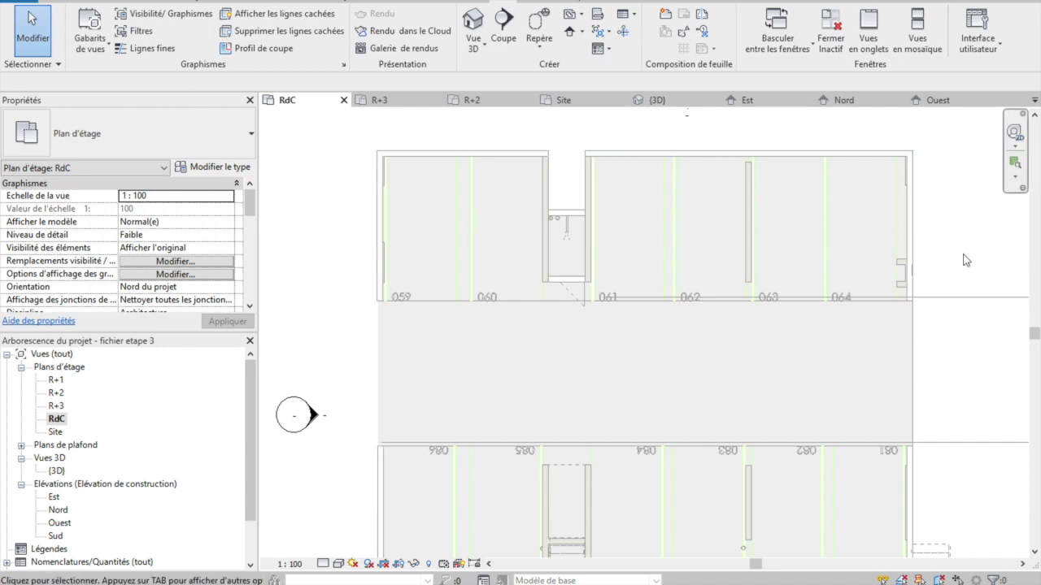
{"action": "scroll", "coordinate": [967, 262], "scroll_direction": "down", "scroll_amount": 2}
{"action": "mouse_move", "coordinate": [968, 257]}
{"action": "middle_mouse_down"}
{"action": "mouse_move", "coordinate": [943, 259]}
{"action": "mouse_move", "coordinate": [843, 187]}
{"action": "middle_mouse_up"}
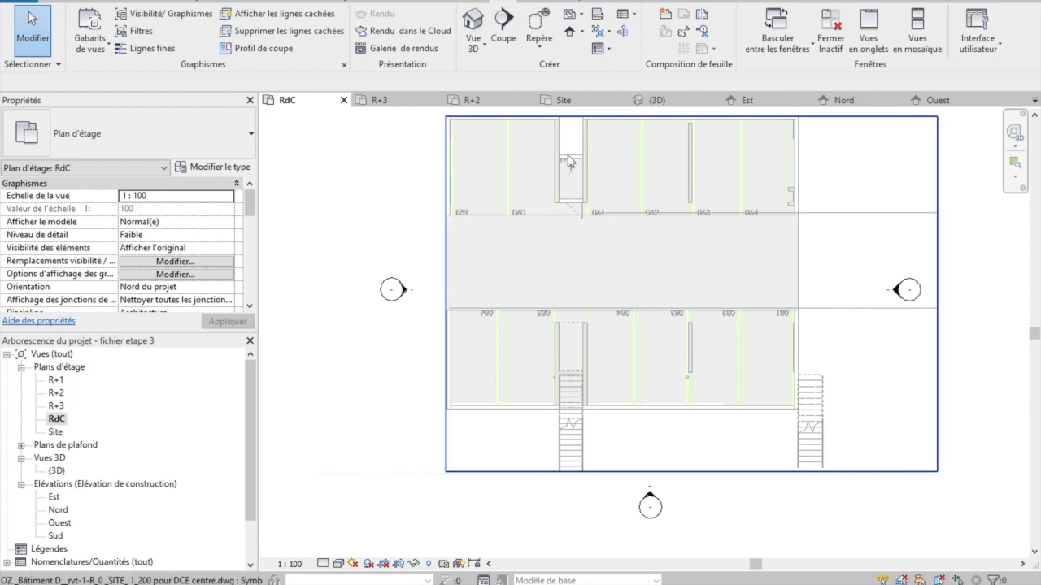
Measure across the outer wall at the corner near the stair, reading 0.2000.
{"action": "scroll", "coordinate": [569, 165], "scroll_direction": "up", "scroll_amount": 1}
{"action": "scroll", "coordinate": [569, 165], "scroll_direction": "up", "scroll_amount": 3}
{"action": "scroll", "coordinate": [522, 173], "scroll_direction": "down", "scroll_amount": 1}
{"action": "middle_click_drag", "start_coordinate": [513, 217], "coordinate": [382, 337]}
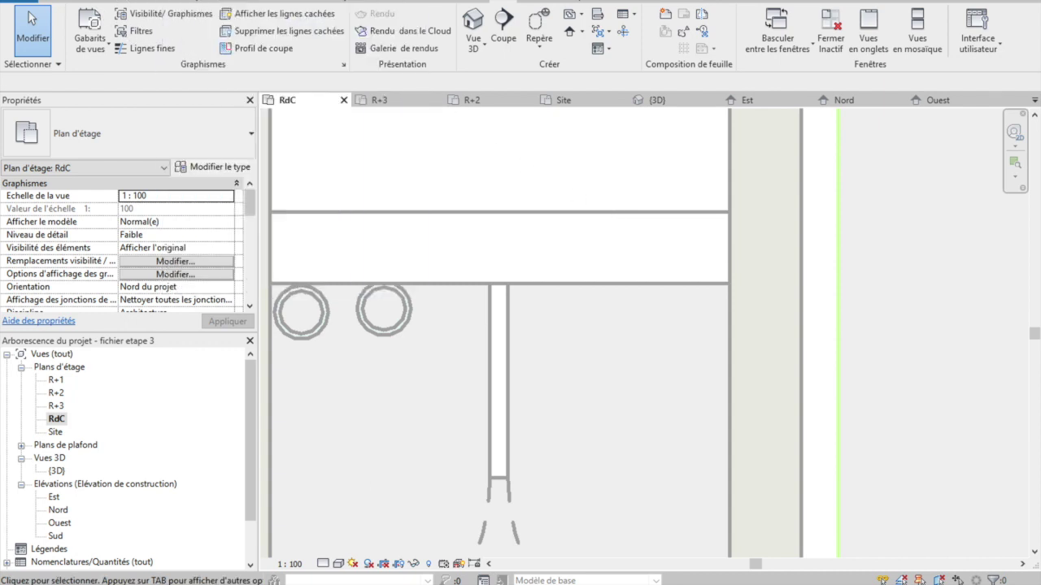
{"action": "left_click", "coordinate": [203, 2]}
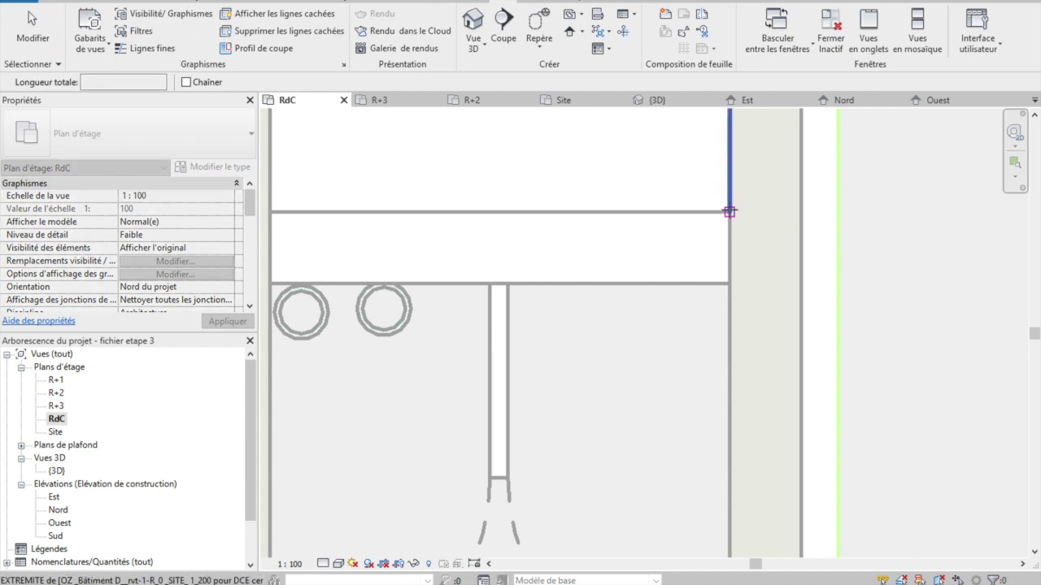
{"action": "left_click", "coordinate": [729, 211]}
{"action": "left_click", "coordinate": [729, 283]}
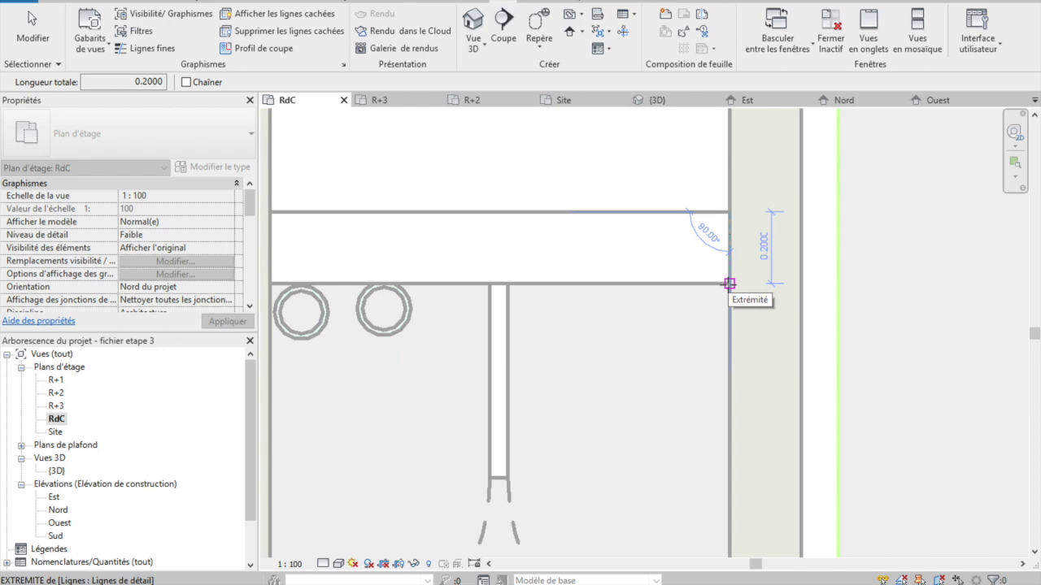
{"action": "key", "text": "Escape"}
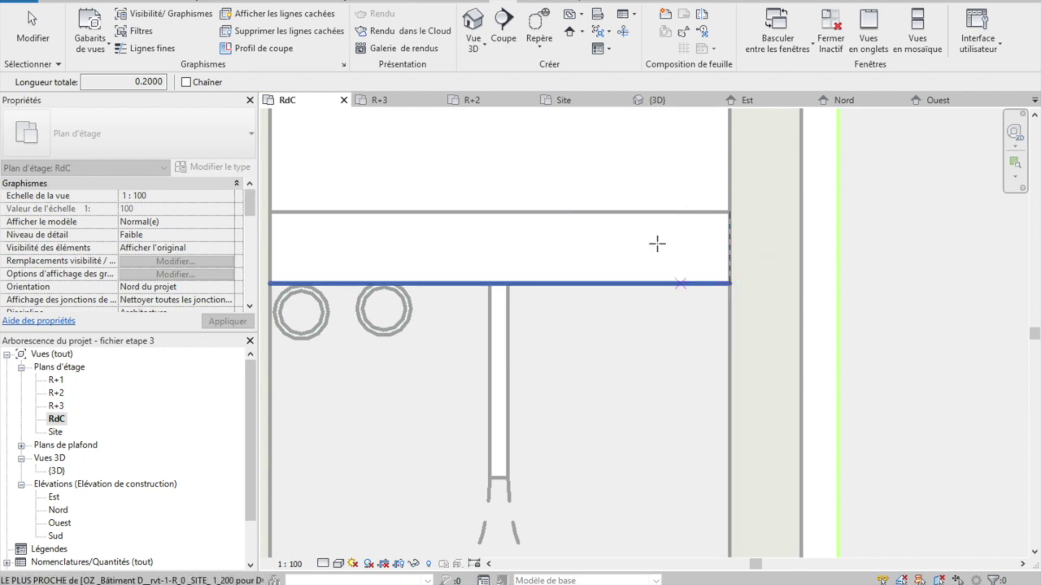
{"action": "scroll", "coordinate": [645, 227], "scroll_direction": "down", "scroll_amount": 1}
{"action": "scroll", "coordinate": [578, 195], "scroll_direction": "down", "scroll_amount": 1}
{"action": "scroll", "coordinate": [580, 184], "scroll_direction": "down", "scroll_amount": 1}
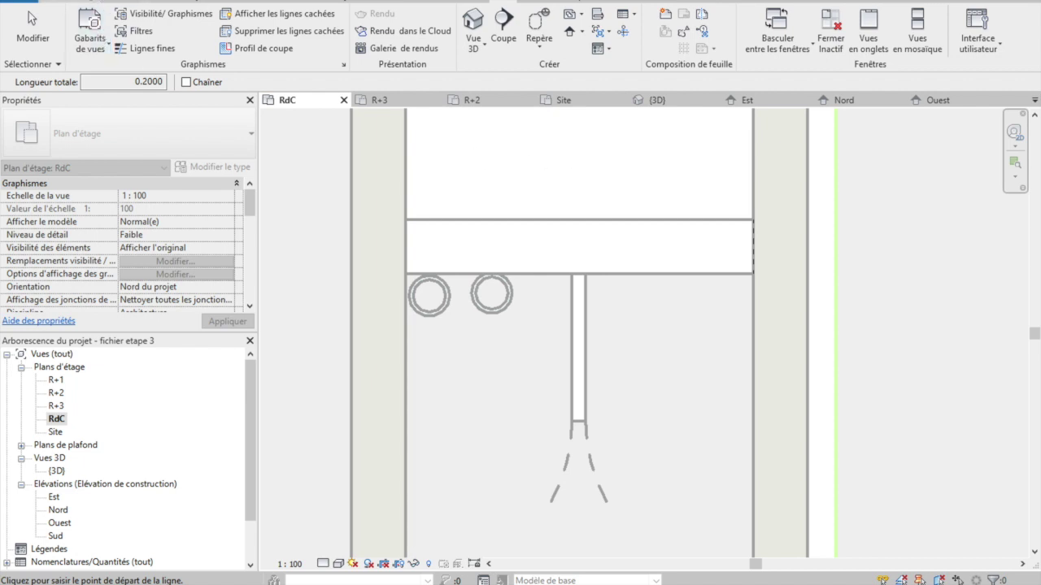
{"action": "left_click", "coordinate": [81, 3]}
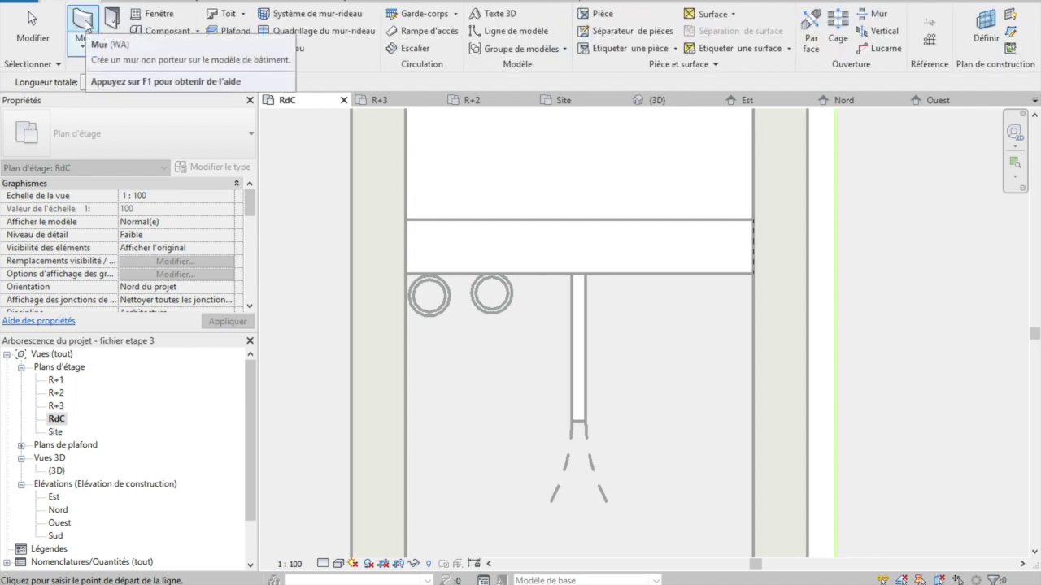
Start a wall and pick refend 20 cm Béton from the wall type list.
{"action": "left_click", "coordinate": [86, 24]}
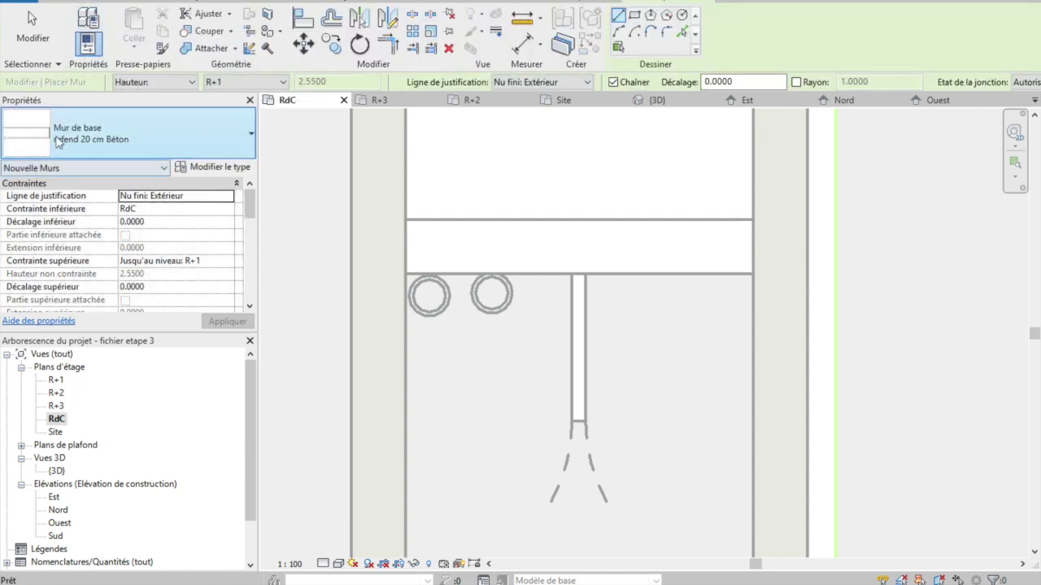
{"action": "left_click", "coordinate": [226, 140]}
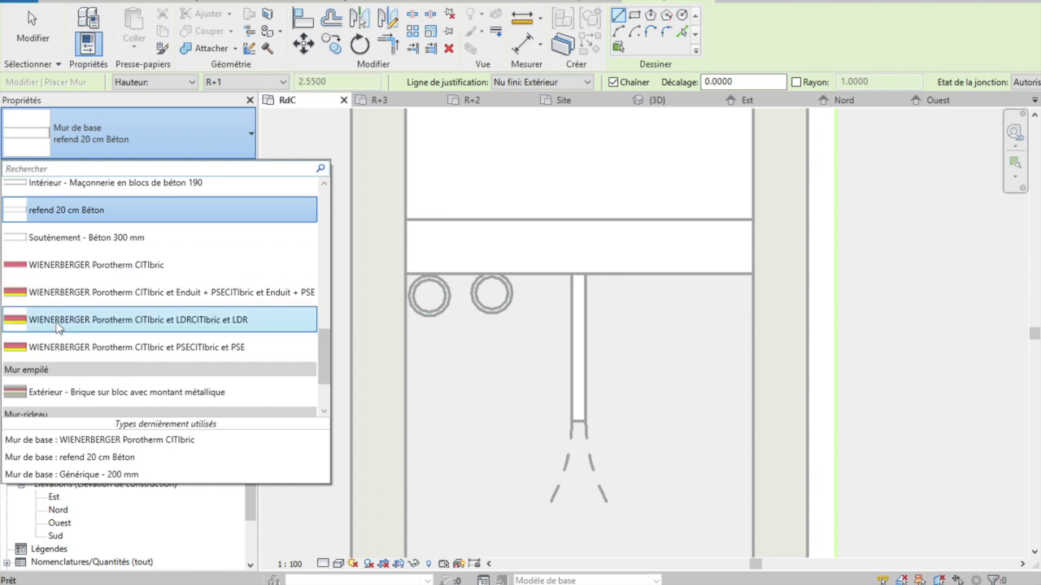
{"action": "scroll", "coordinate": [51, 297], "scroll_direction": "up", "scroll_amount": 1}
{"action": "scroll", "coordinate": [51, 299], "scroll_direction": "up", "scroll_amount": 2}
{"action": "scroll", "coordinate": [53, 301], "scroll_direction": "down", "scroll_amount": 1}
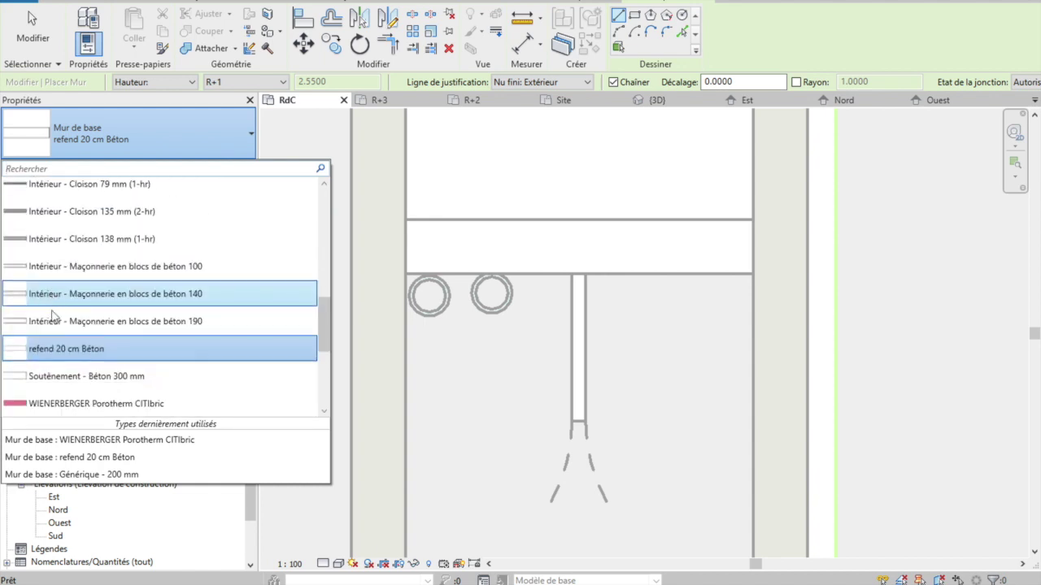
{"action": "scroll", "coordinate": [57, 340], "scroll_direction": "up", "scroll_amount": 1}
{"action": "scroll", "coordinate": [57, 341], "scroll_direction": "up", "scroll_amount": 1}
{"action": "scroll", "coordinate": [59, 348], "scroll_direction": "down", "scroll_amount": 2}
{"action": "left_click", "coordinate": [59, 349]}
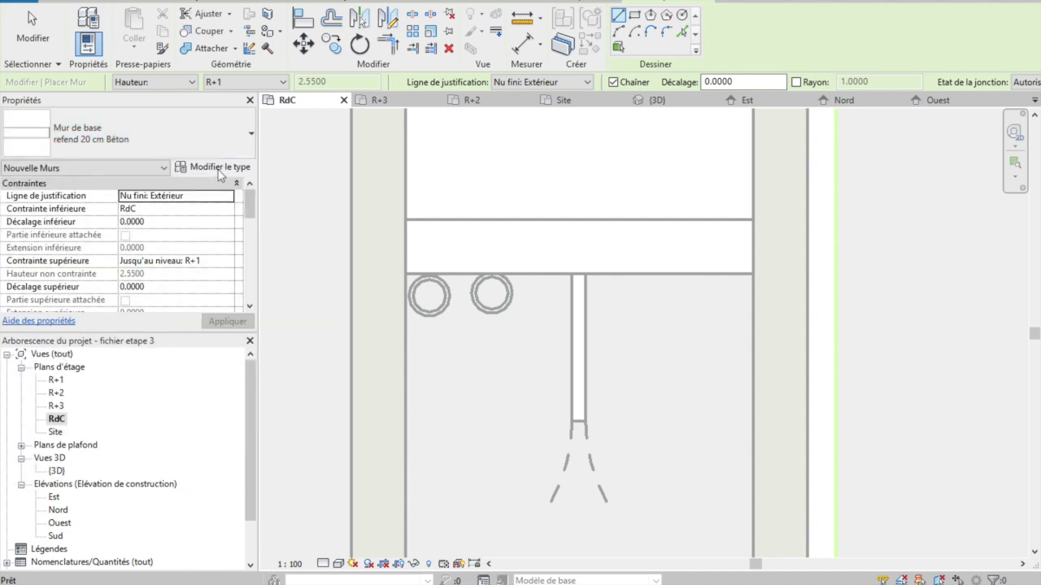
Switch to the Générique - 200 mm wall type and open its type properties.
{"action": "left_click", "coordinate": [239, 138]}
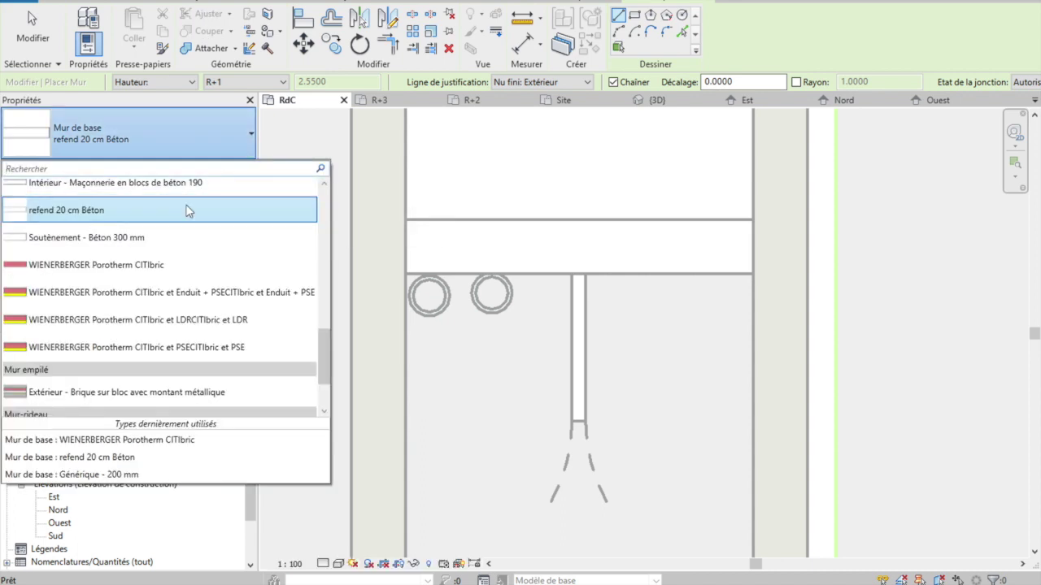
{"action": "scroll", "coordinate": [186, 211], "scroll_direction": "up", "scroll_amount": 1}
{"action": "scroll", "coordinate": [186, 210], "scroll_direction": "up", "scroll_amount": 1}
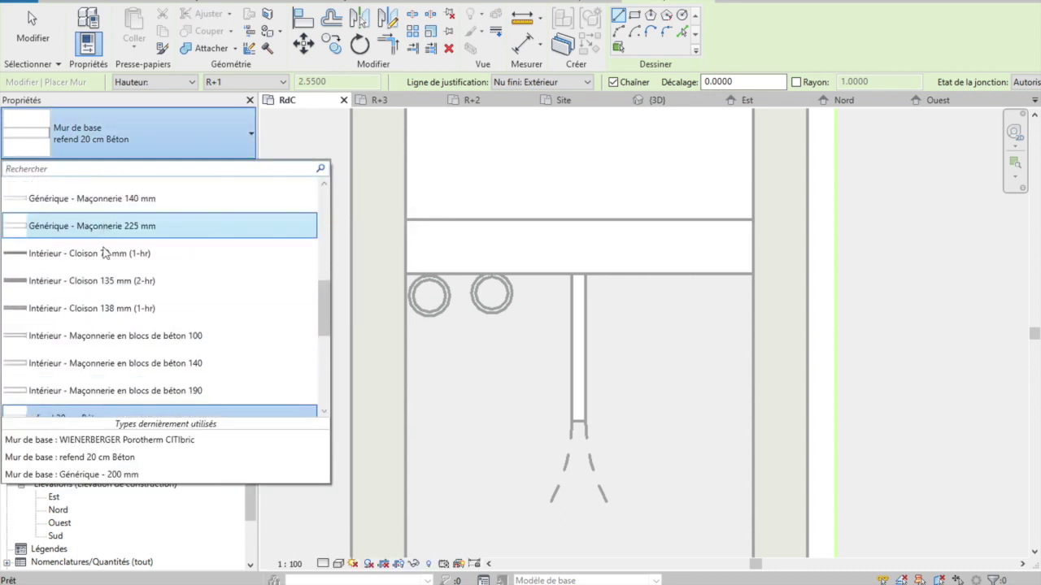
{"action": "scroll", "coordinate": [122, 260], "scroll_direction": "up", "scroll_amount": 1}
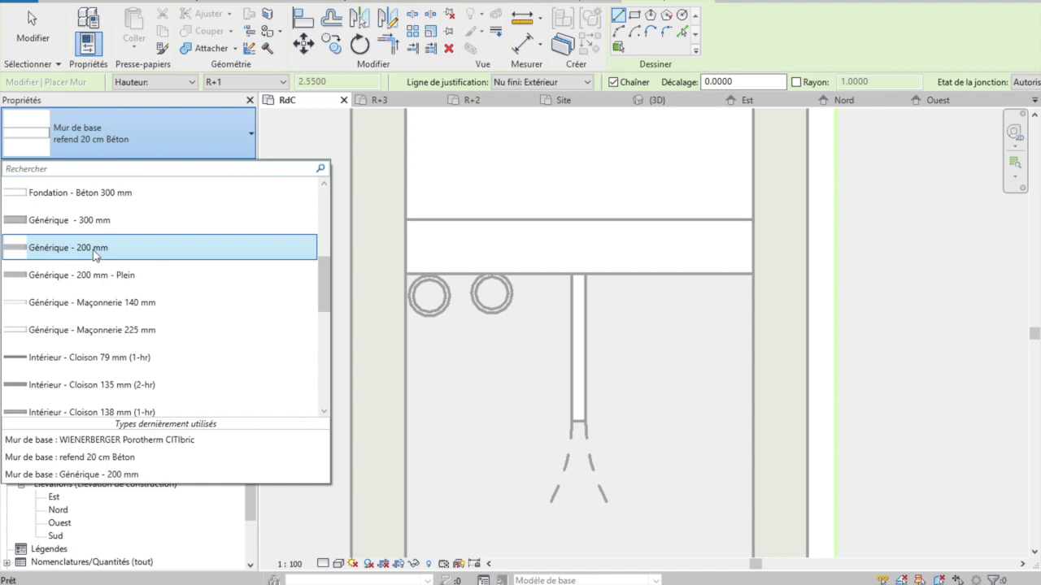
{"action": "left_click", "coordinate": [99, 248]}
{"action": "left_click", "coordinate": [228, 172]}
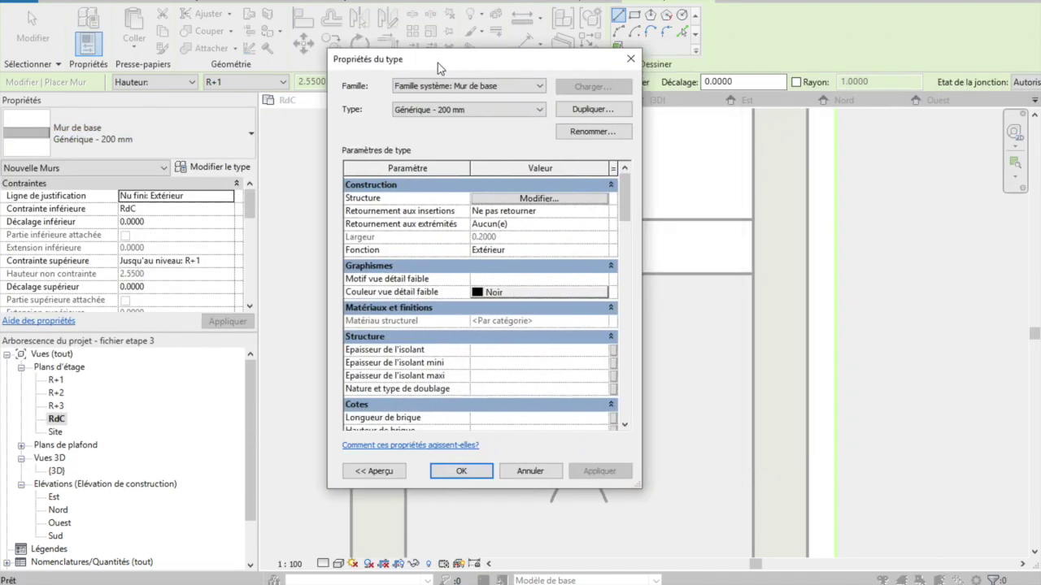
{"action": "left_click_drag", "start_coordinate": [833, 63], "coordinate": [259, 58]}
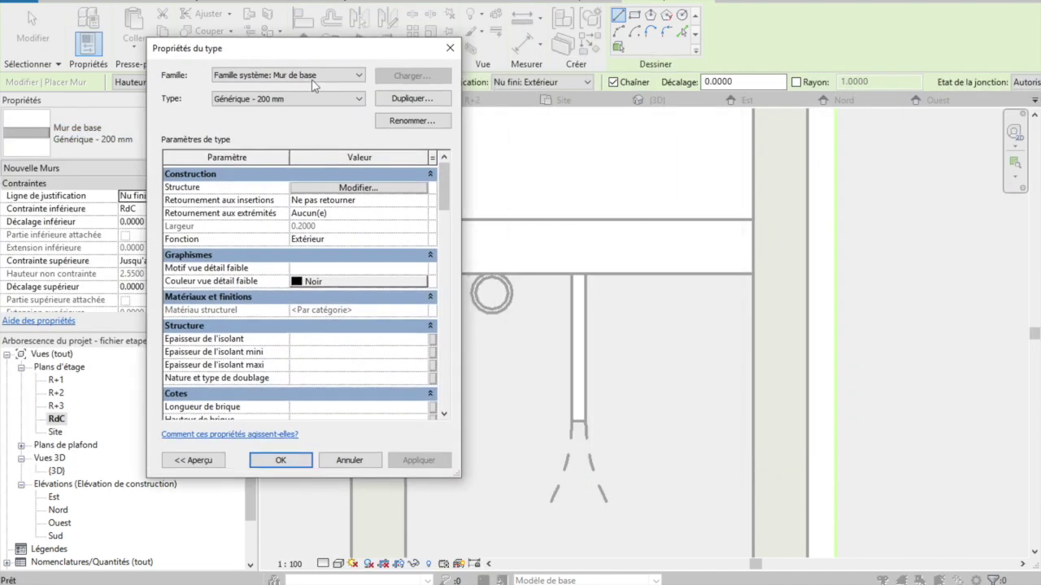
Duplicate the type as 'Mur BA EP 20 cm' and open its Structure layers.
{"action": "left_click", "coordinate": [412, 98]}
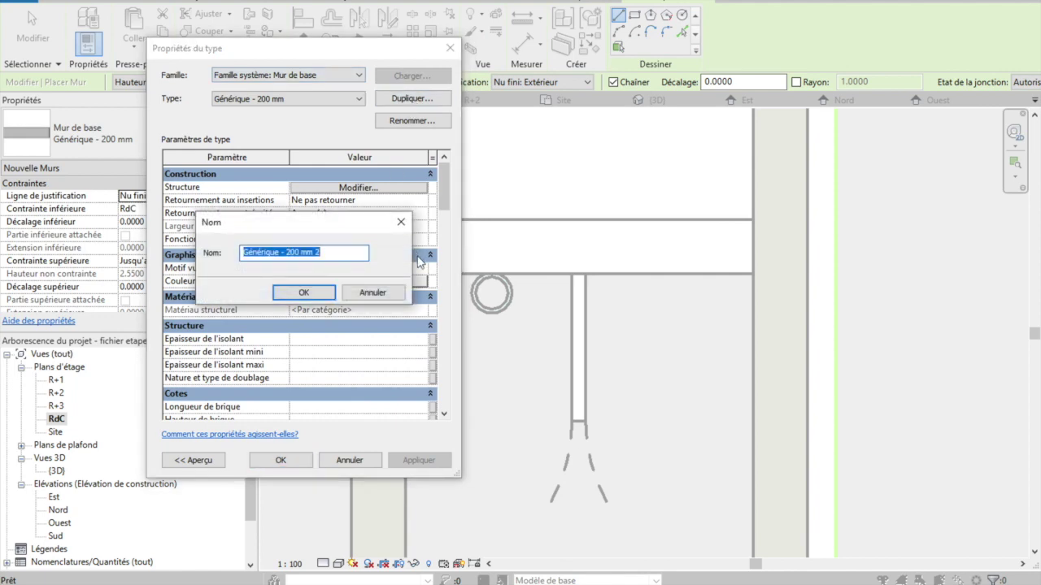
{"action": "key", "text": "BackSpace"}
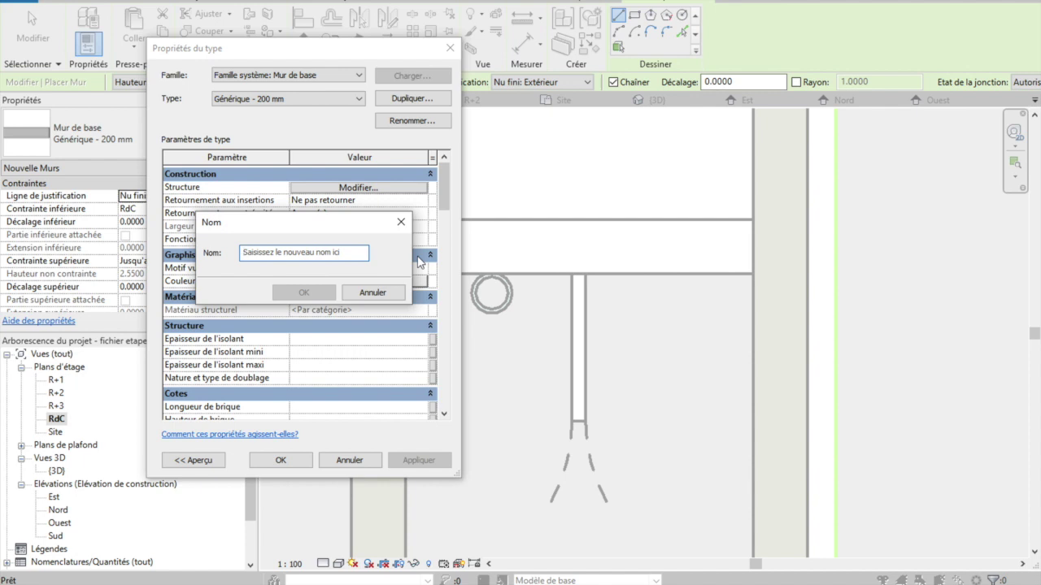
{"action": "type", "text": "Mur BA EP 20 cm"}
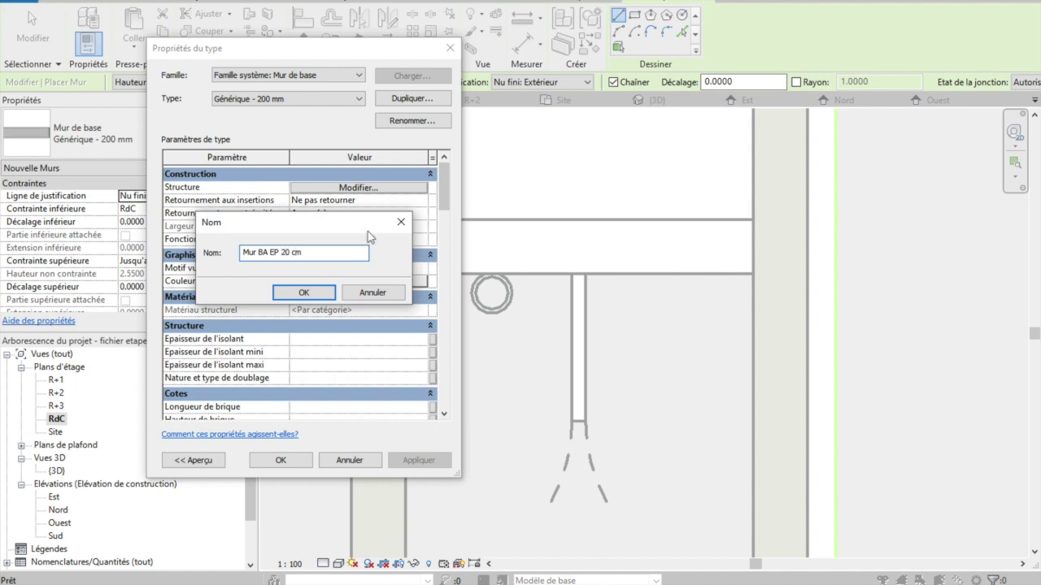
{"action": "left_click", "coordinate": [304, 293]}
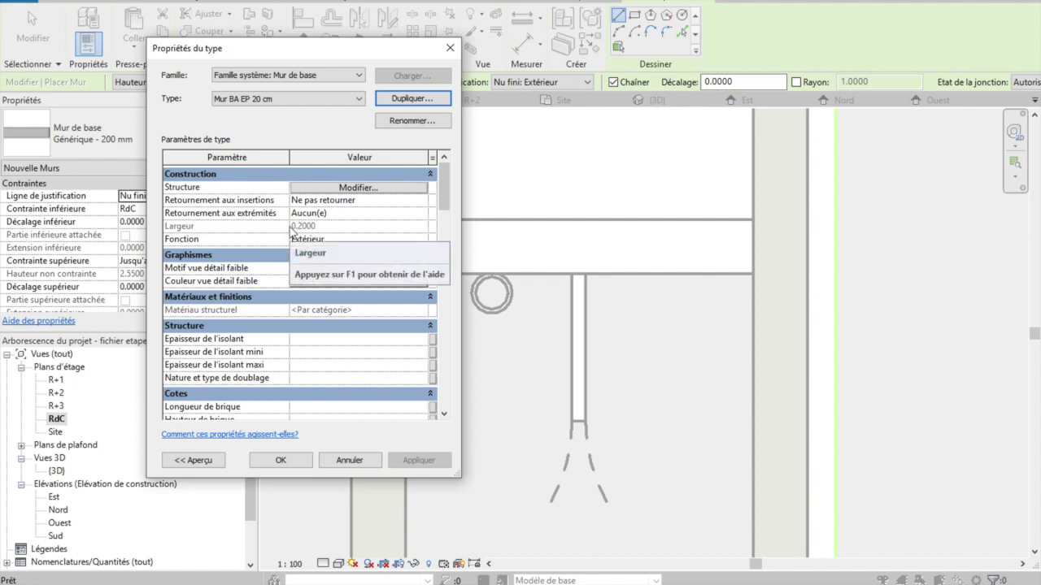
{"action": "left_click", "coordinate": [332, 189]}
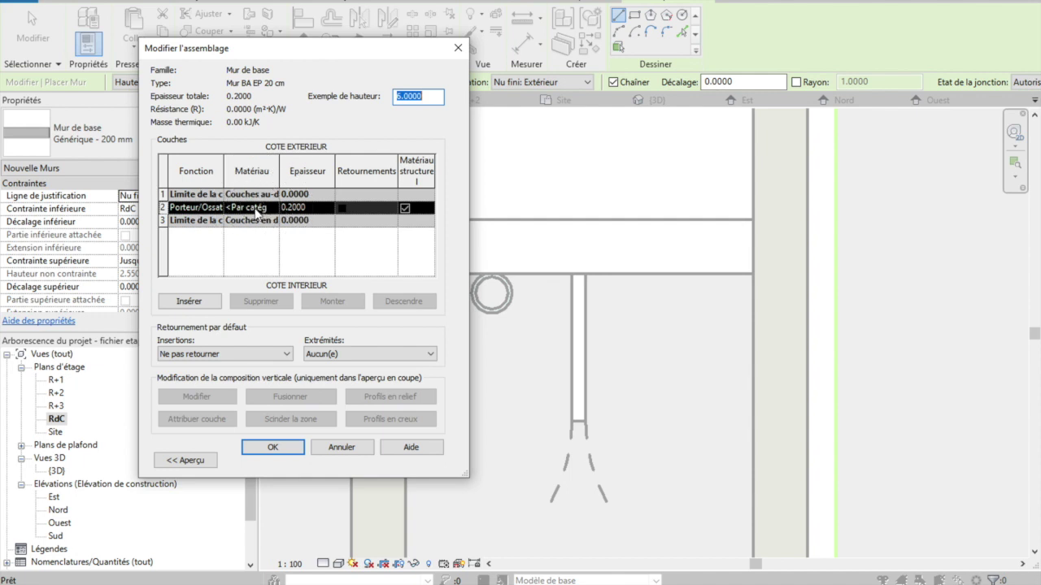
Open the material browser for the Porteur/Ossature layer's material.
{"action": "left_click", "coordinate": [255, 210]}
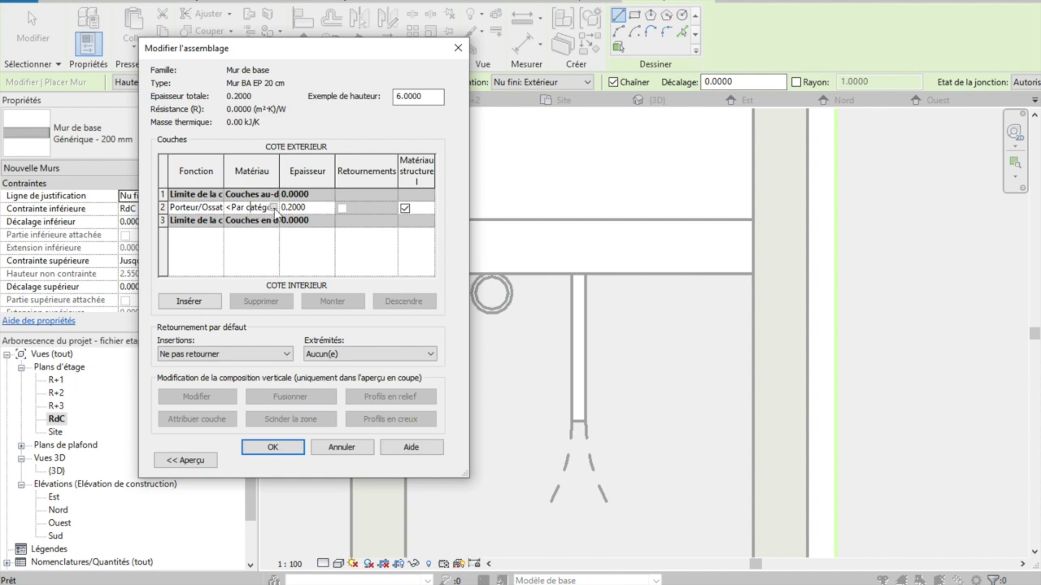
{"action": "left_click", "coordinate": [273, 209]}
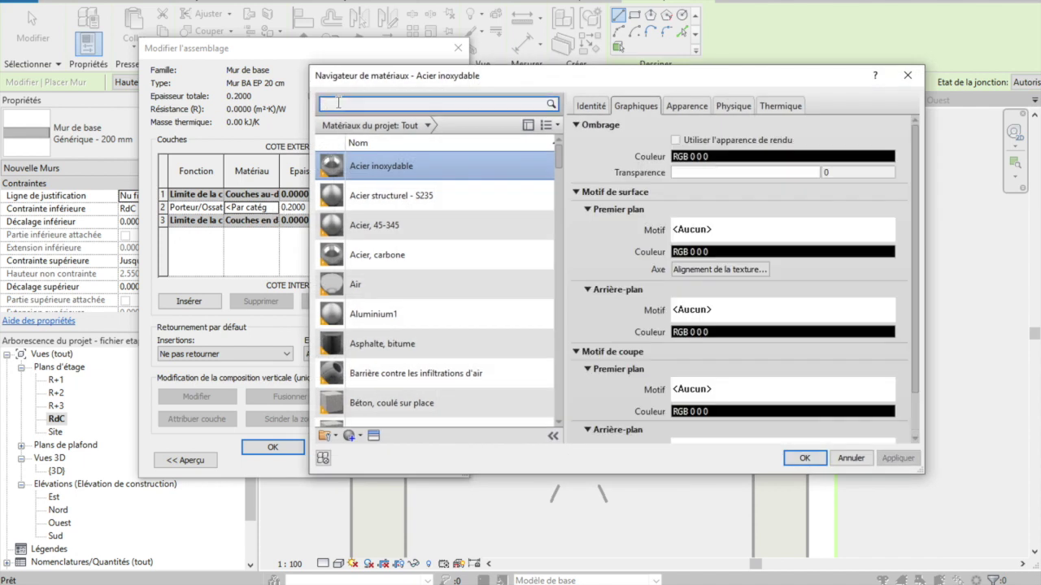
Assign Béton, coulé sur place with a Remplissage de solide surface pattern in grey 192 192 192.
{"action": "type", "text": "b"}
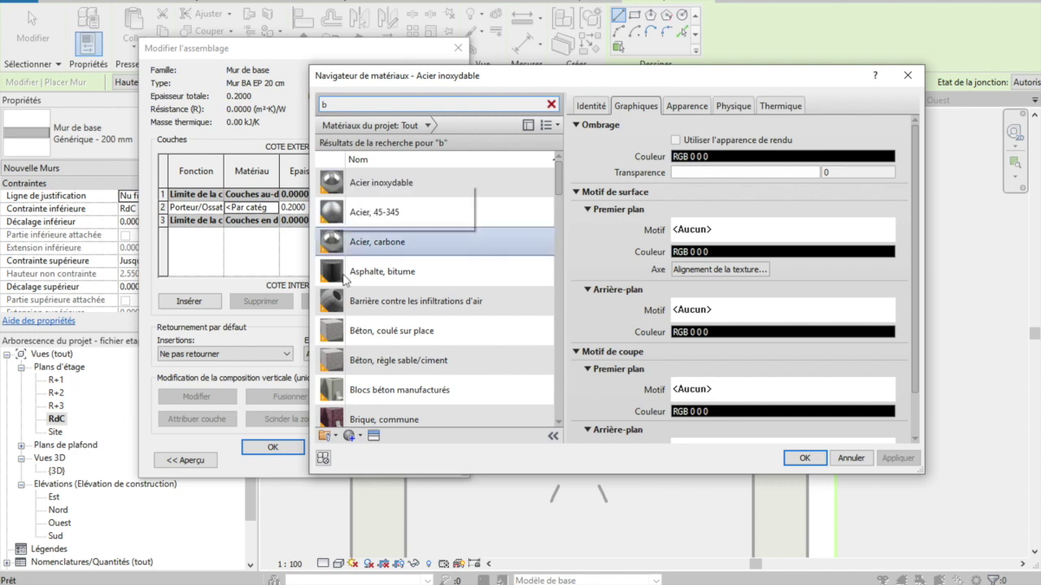
{"action": "left_click", "coordinate": [370, 340]}
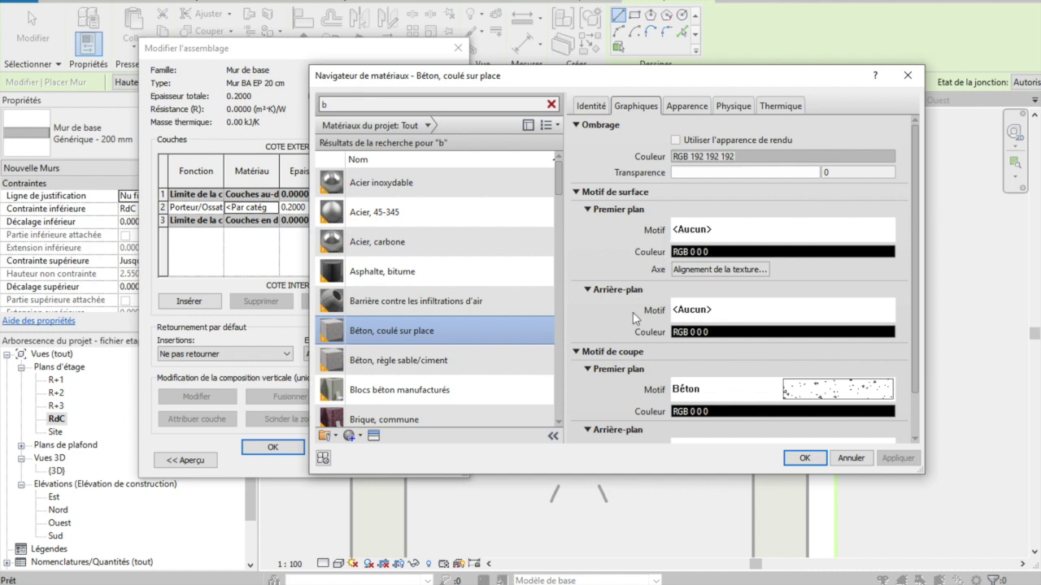
{"action": "left_click", "coordinate": [715, 233]}
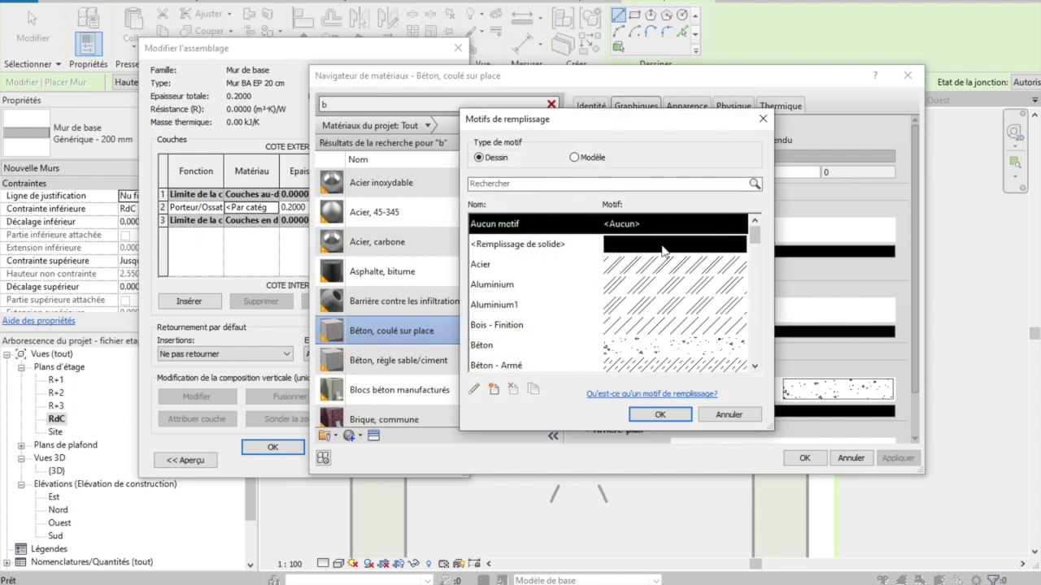
{"action": "left_click", "coordinate": [665, 253]}
{"action": "left_click", "coordinate": [660, 414]}
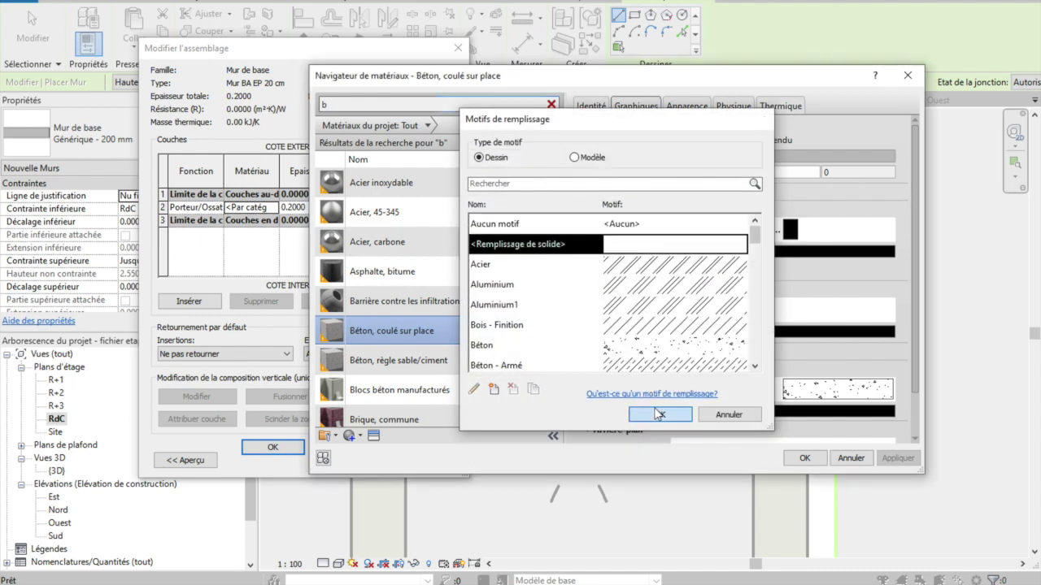
{"action": "left_click", "coordinate": [696, 251]}
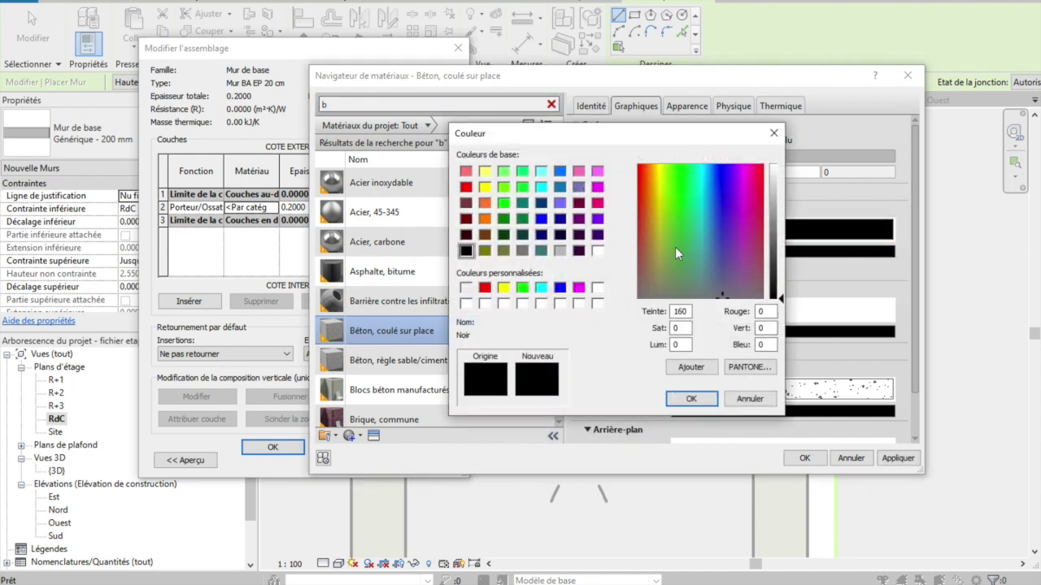
{"action": "left_click", "coordinate": [560, 250]}
{"action": "left_click", "coordinate": [688, 399]}
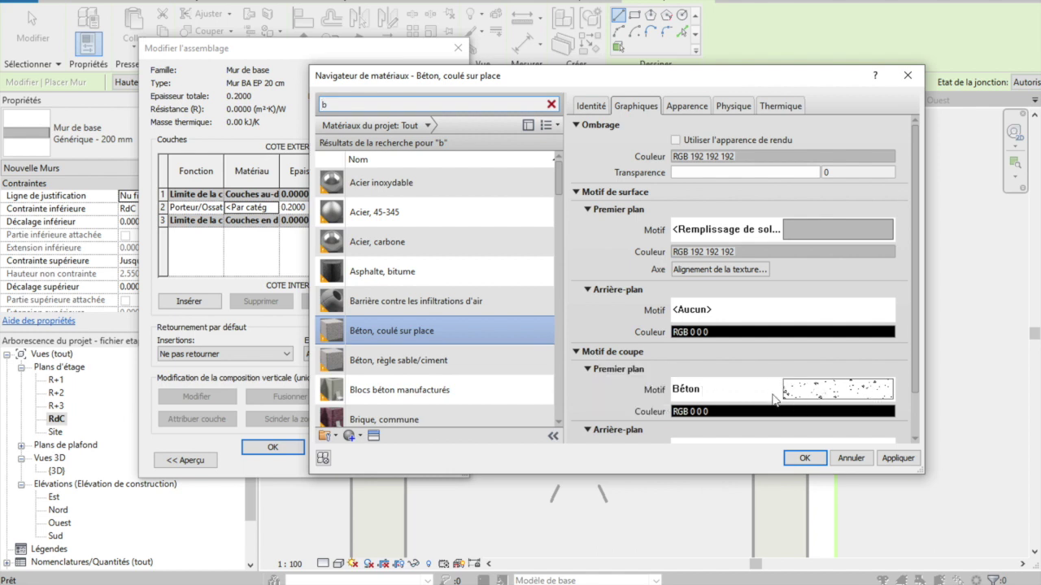
{"action": "left_click", "coordinate": [803, 460]}
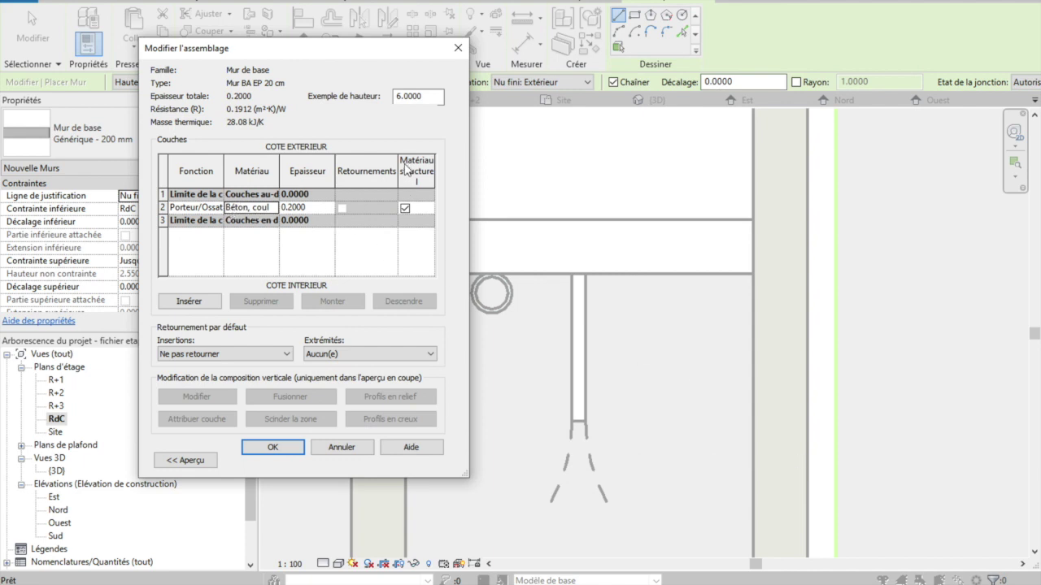
Confirm the assembly and type properties to draw walls with Mur BA EP 20 cm.
{"action": "left_click", "coordinate": [273, 450]}
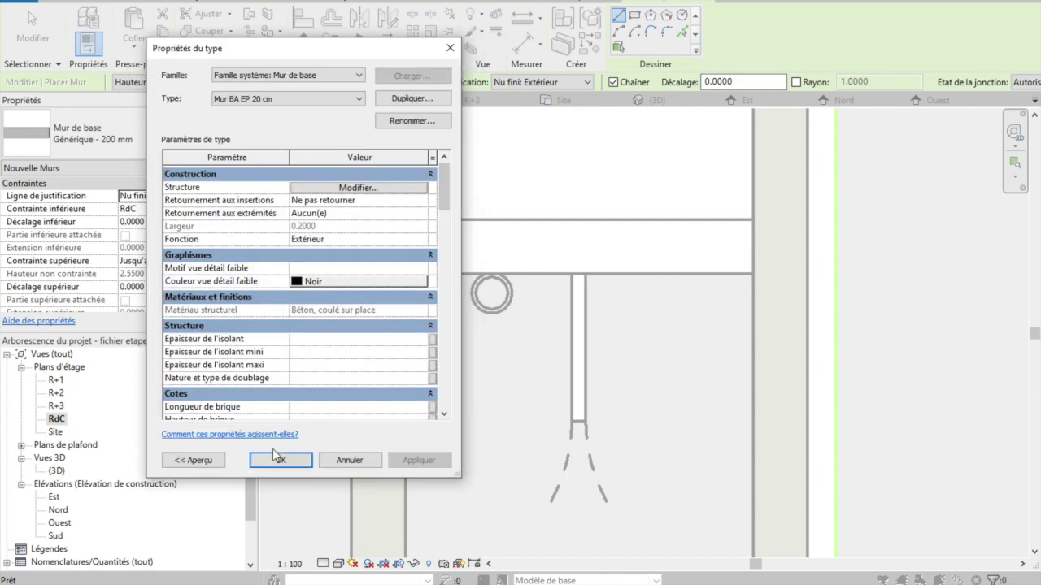
{"action": "left_click", "coordinate": [279, 462]}
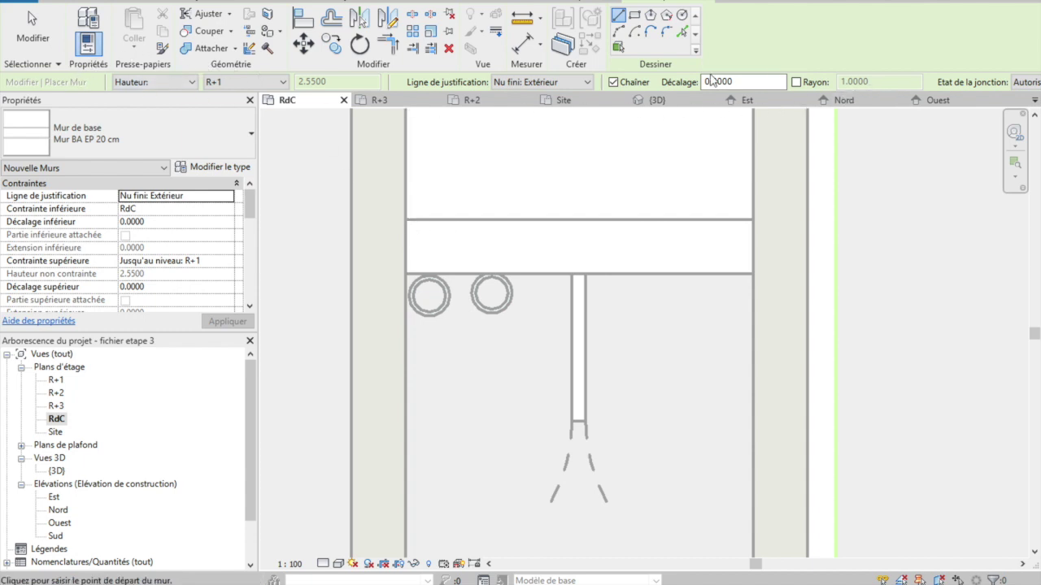
{"action": "left_click", "coordinate": [193, 83]}
{"action": "left_click", "coordinate": [193, 83]}
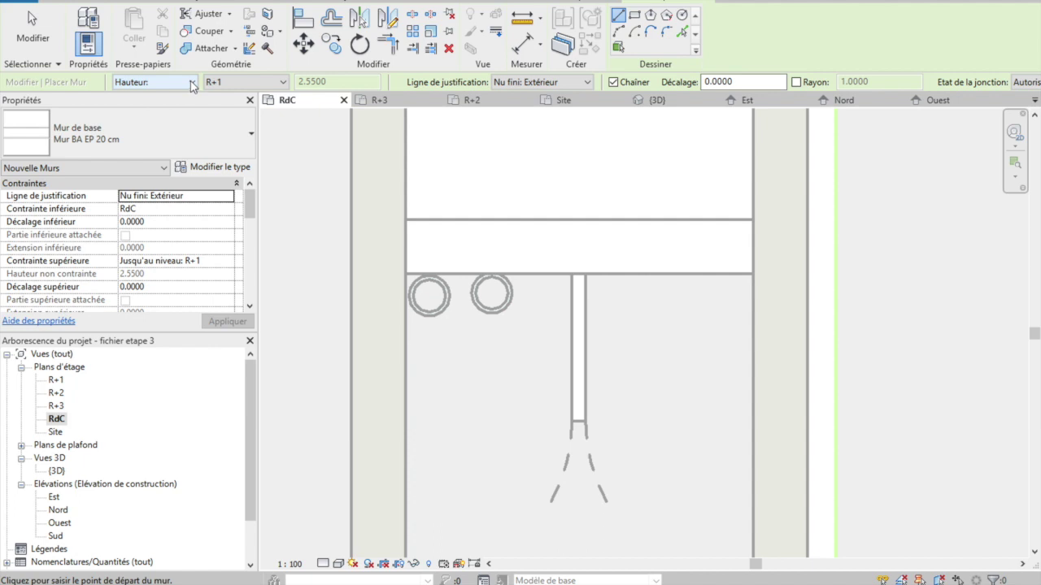
{"action": "left_click", "coordinate": [281, 83]}
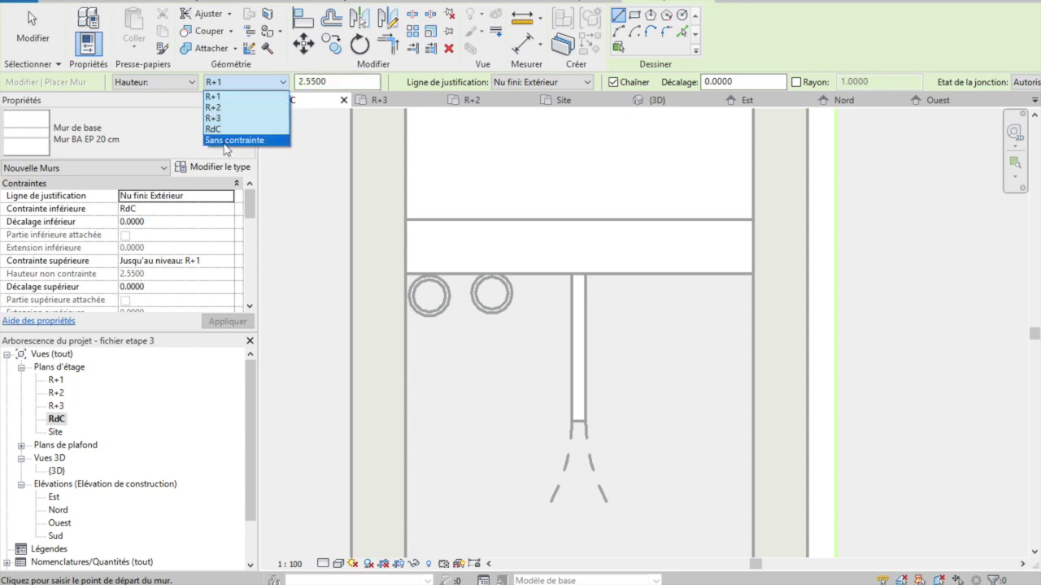
{"action": "left_click", "coordinate": [221, 97]}
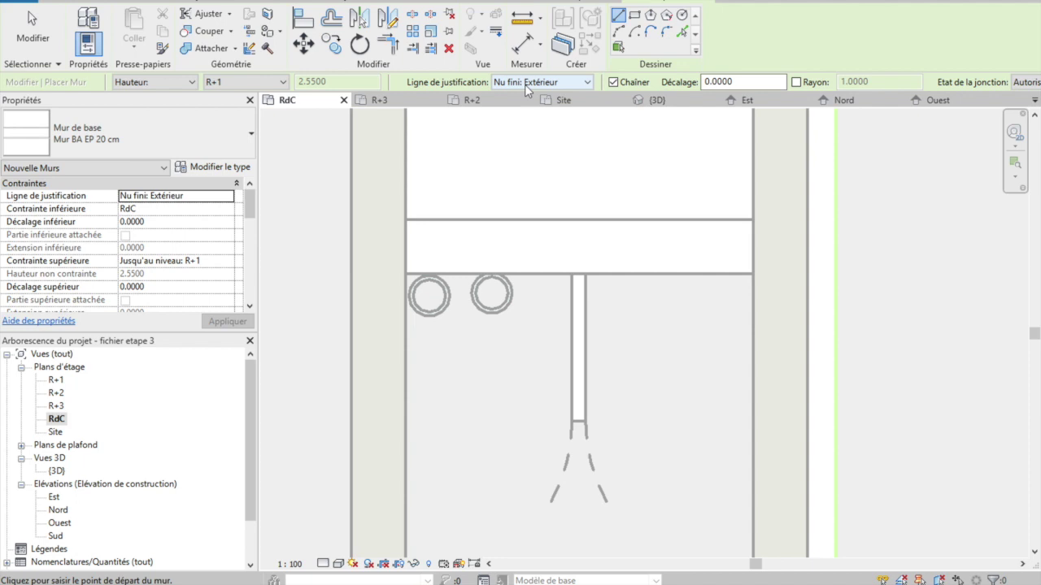
{"action": "left_click", "coordinate": [585, 85]}
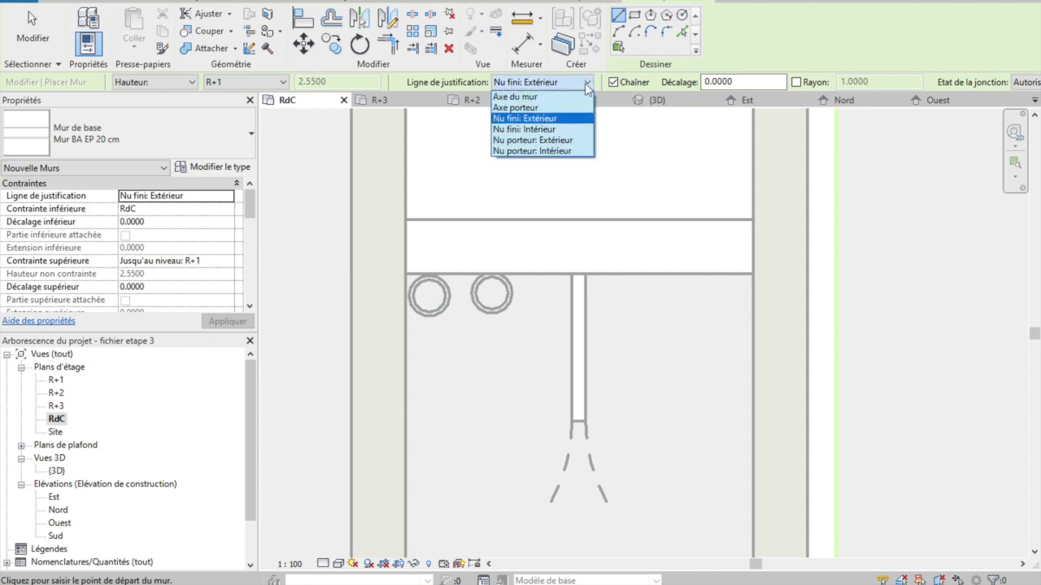
Set the Mur BA EP 20 cm wall justification to Axe porteur, cancelling the trial wall.
{"action": "left_click", "coordinate": [517, 108]}
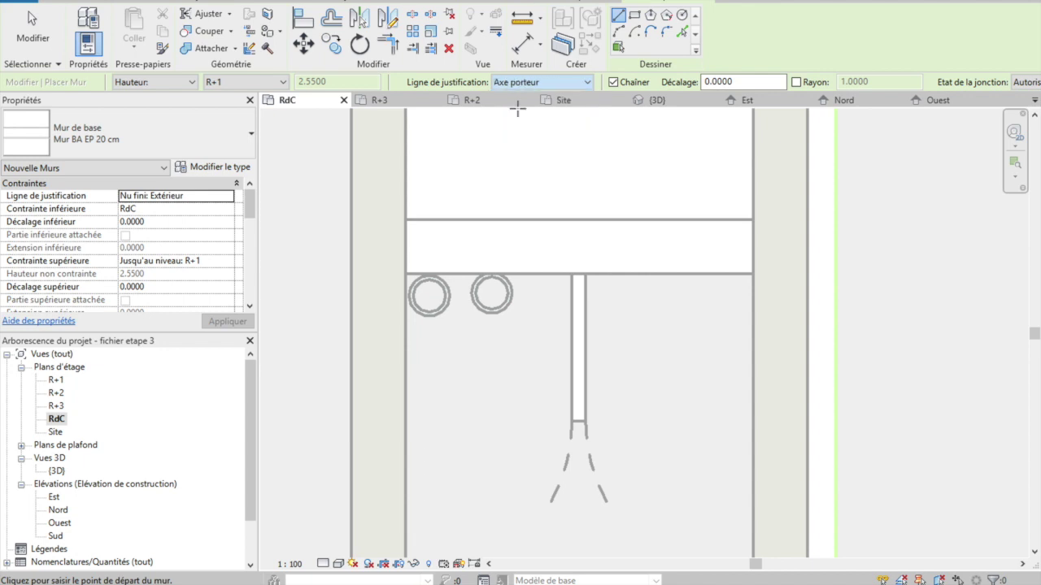
{"action": "left_click", "coordinate": [404, 247]}
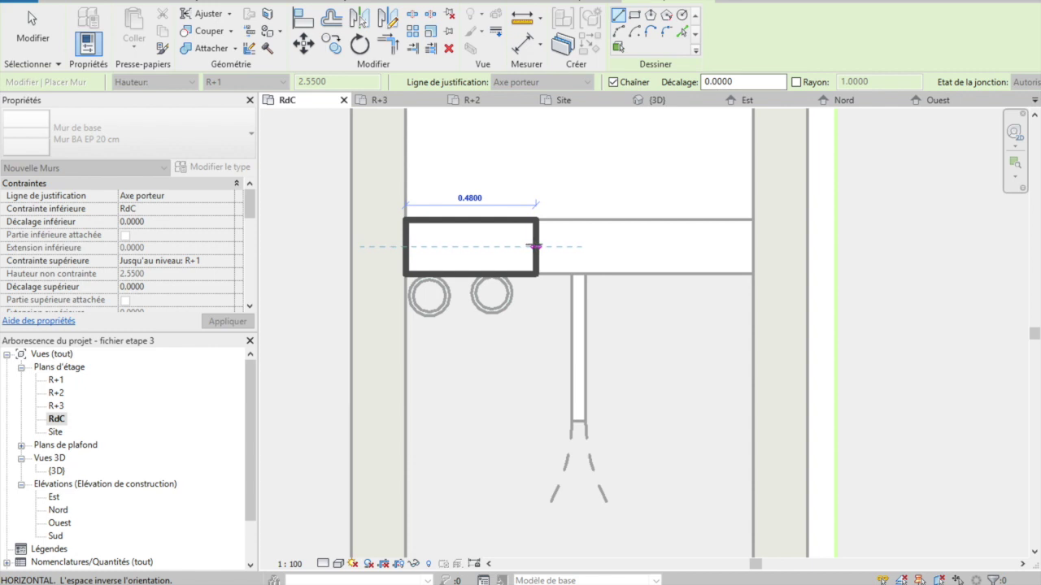
{"action": "key", "text": "Escape"}
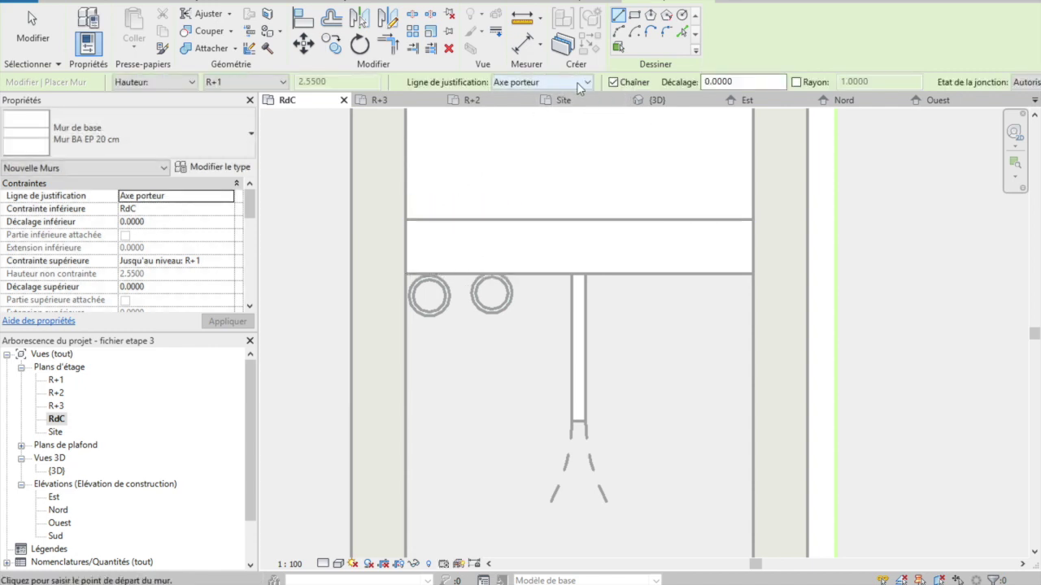
{"action": "left_click", "coordinate": [577, 83]}
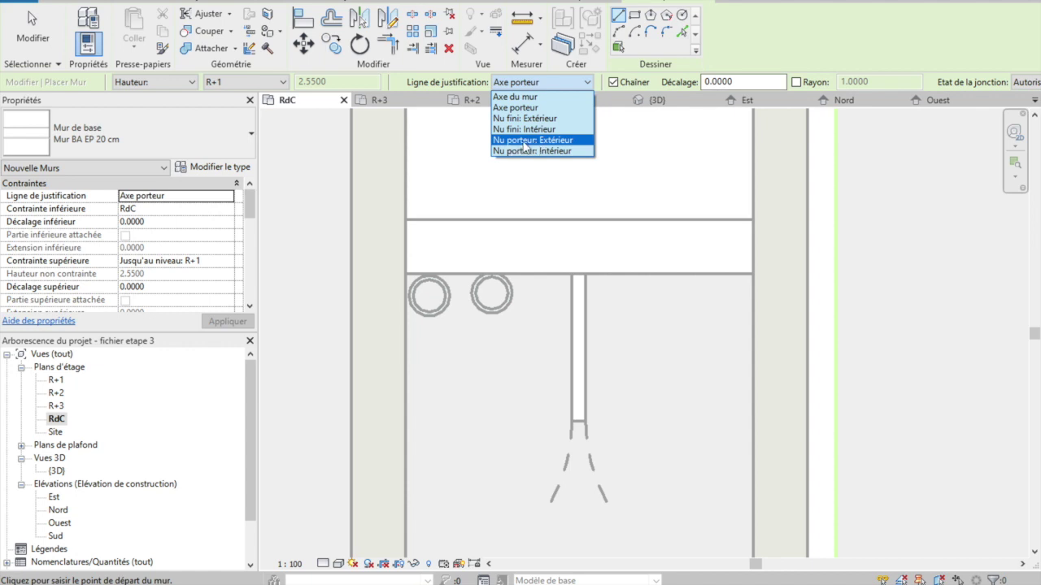
Draw a small rectangular enclosure of exterior-core-justified 20 cm walls, including a 1.28 m segment.
{"action": "left_click", "coordinate": [523, 144]}
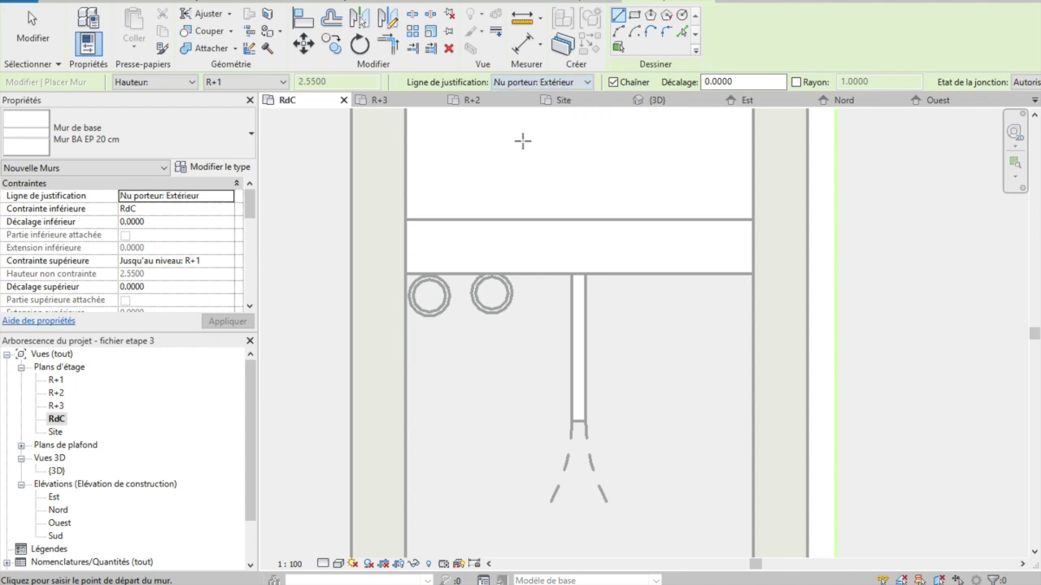
{"action": "left_click", "coordinate": [405, 219]}
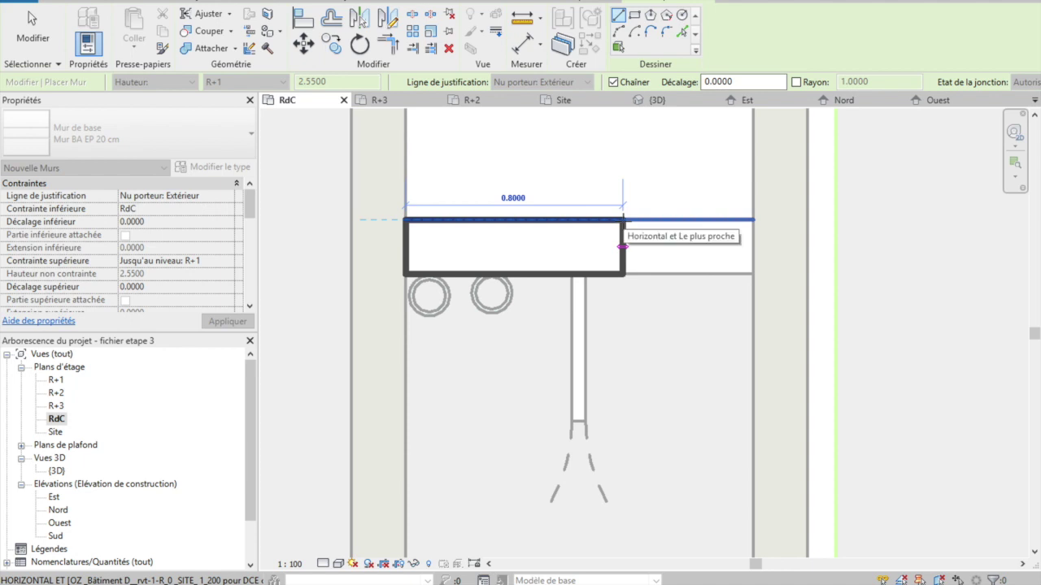
{"action": "key", "text": "space"}
{"action": "key", "text": "space"}
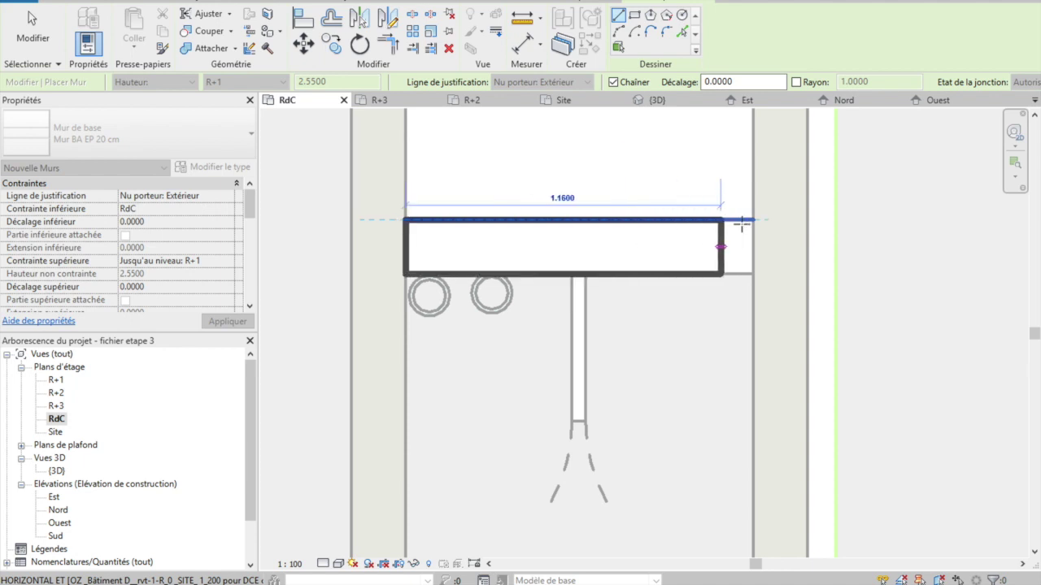
{"action": "left_click", "coordinate": [753, 220]}
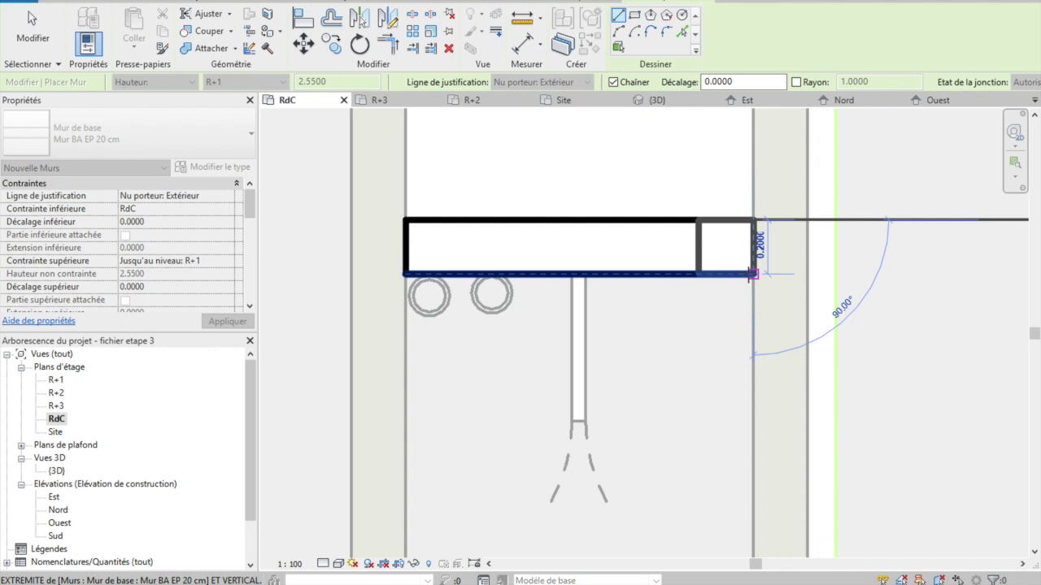
{"action": "left_click", "coordinate": [753, 274]}
{"action": "scroll", "coordinate": [753, 274], "scroll_direction": "down", "scroll_amount": 1}
{"action": "scroll", "coordinate": [753, 274], "scroll_direction": "down", "scroll_amount": 2}
{"action": "scroll", "coordinate": [753, 274], "scroll_direction": "down", "scroll_amount": 1}
{"action": "mouse_move", "coordinate": [809, 273]}
{"action": "middle_mouse_down"}
{"action": "mouse_move", "coordinate": [535, 279]}
{"action": "mouse_move", "coordinate": [542, 274]}
{"action": "middle_mouse_up"}
{"action": "scroll", "coordinate": [541, 274], "scroll_direction": "down", "scroll_amount": 2}
{"action": "scroll", "coordinate": [541, 274], "scroll_direction": "down", "scroll_amount": 2}
{"action": "key", "text": "Escape"}
Draw walls along the top edge of rooms 061–064 and down their right side.
{"action": "left_click", "coordinate": [510, 169]}
{"action": "scroll", "coordinate": [734, 167], "scroll_direction": "down", "scroll_amount": 2}
{"action": "mouse_move", "coordinate": [734, 167]}
{"action": "middle_mouse_down"}
{"action": "mouse_move", "coordinate": [627, 195]}
{"action": "mouse_move", "coordinate": [594, 187]}
{"action": "middle_mouse_up"}
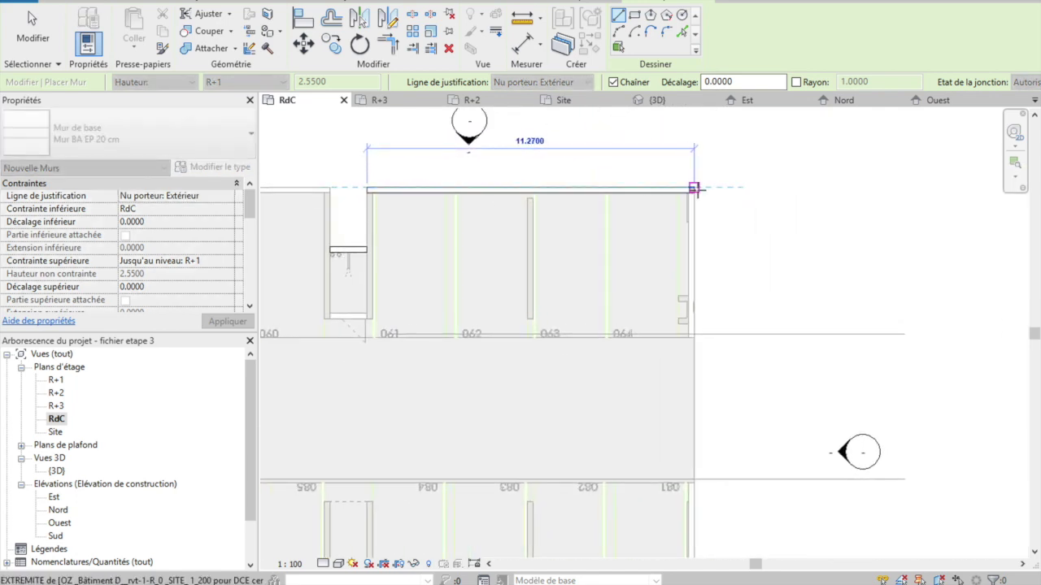
{"action": "left_click", "coordinate": [694, 187]}
{"action": "scroll", "coordinate": [755, 316], "scroll_direction": "up", "scroll_amount": 3}
{"action": "left_click", "coordinate": [581, 372]}
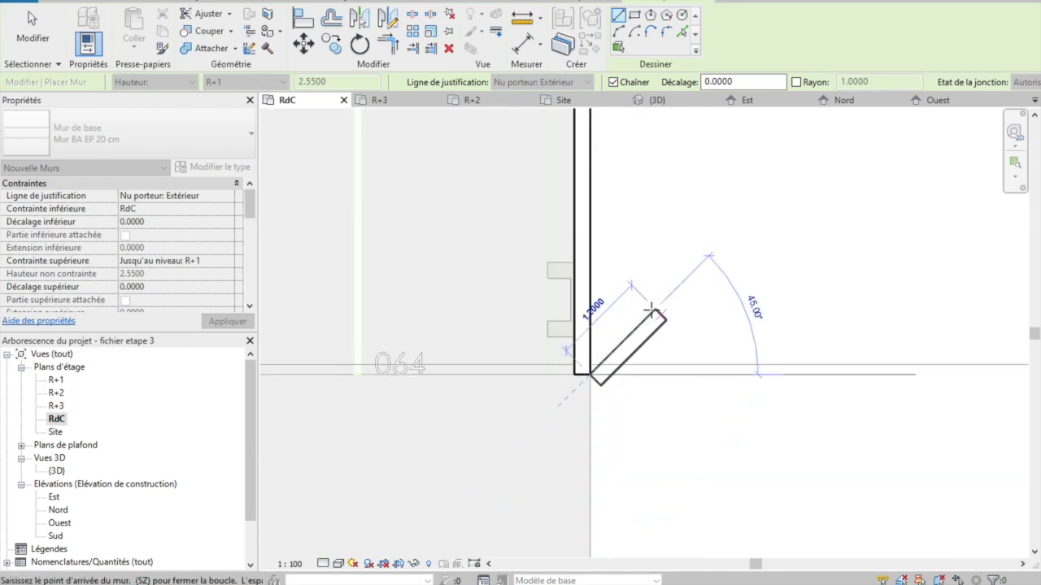
{"action": "key", "text": "Escape"}
{"action": "scroll", "coordinate": [637, 304], "scroll_direction": "down", "scroll_amount": 2}
{"action": "scroll", "coordinate": [637, 301], "scroll_direction": "down", "scroll_amount": 1}
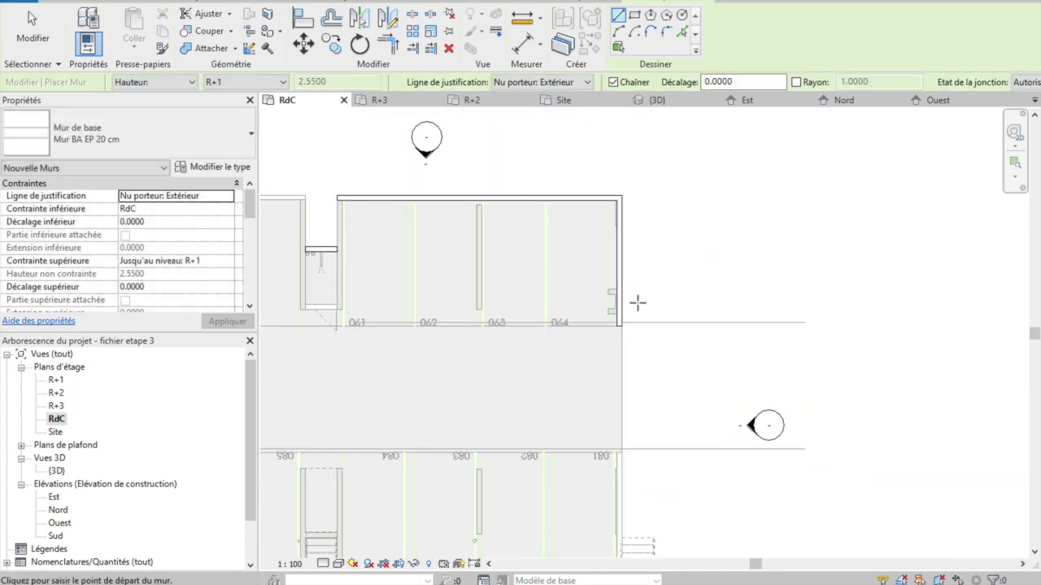
{"action": "middle_click_drag", "start_coordinate": [418, 251], "coordinate": [521, 289]}
{"action": "key", "text": "Escape"}
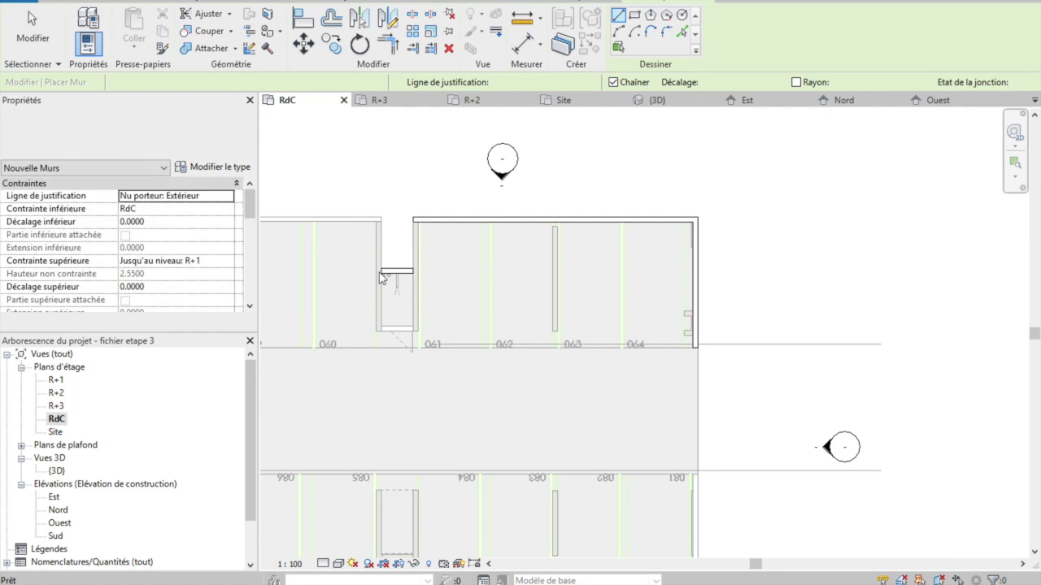
{"action": "scroll", "coordinate": [391, 280], "scroll_direction": "up", "scroll_amount": 5}
Raise the RdC plan's detail level through Moyen to Elevé.
{"action": "scroll", "coordinate": [391, 280], "scroll_direction": "up", "scroll_amount": 2}
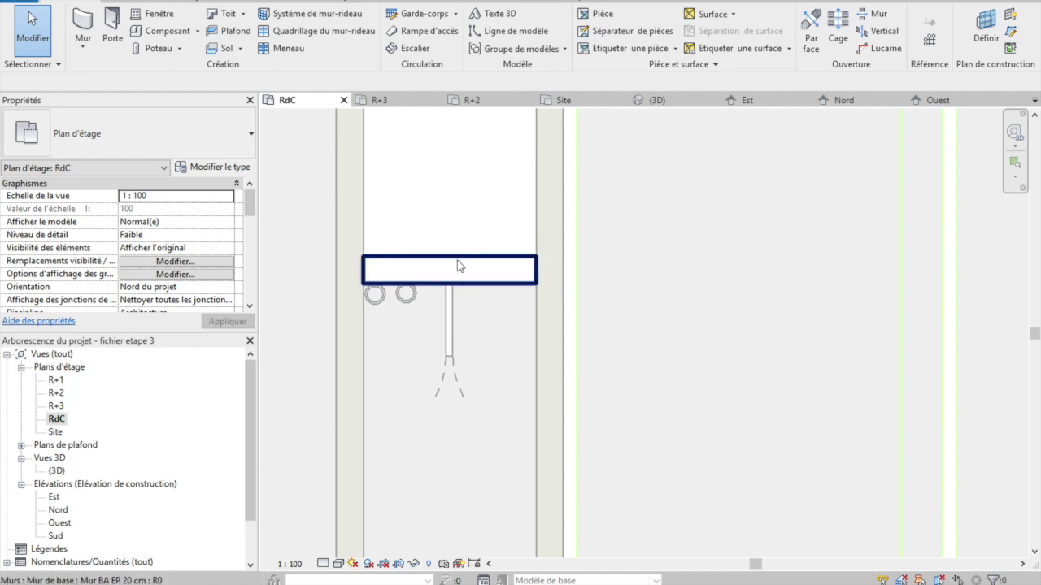
{"action": "left_click", "coordinate": [322, 564]}
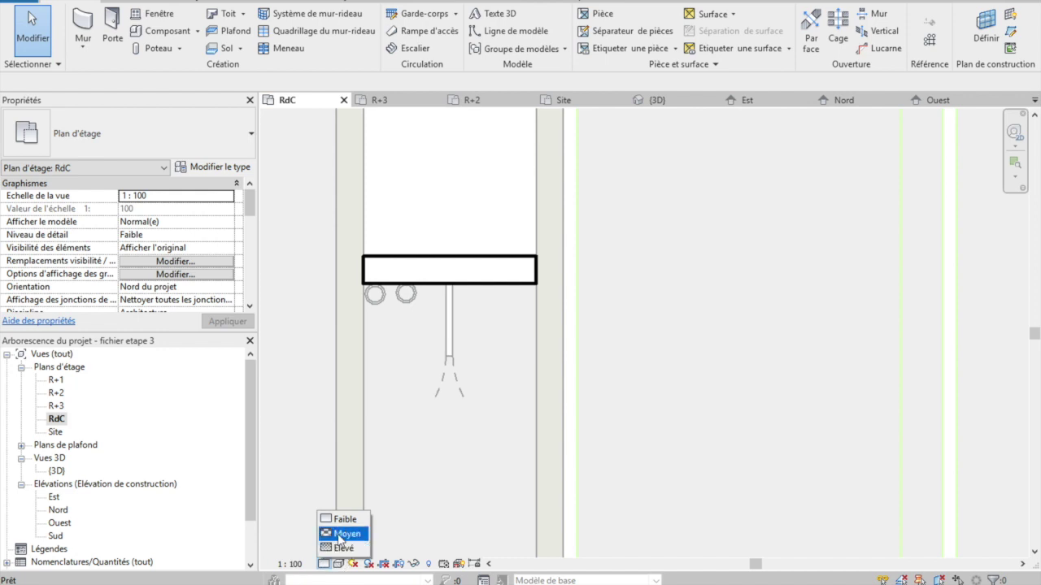
{"action": "left_click", "coordinate": [342, 535]}
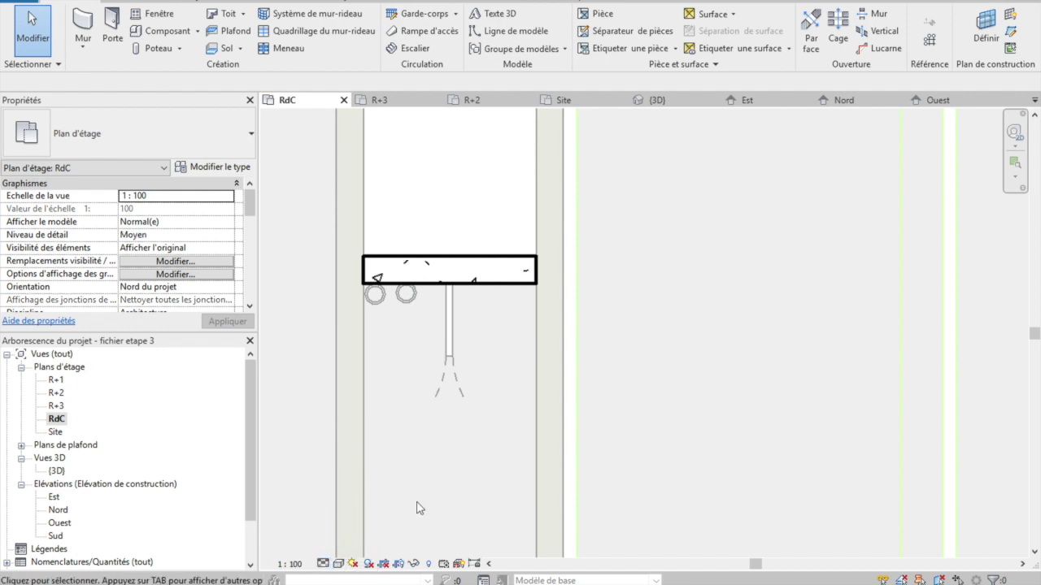
{"action": "left_click", "coordinate": [323, 564]}
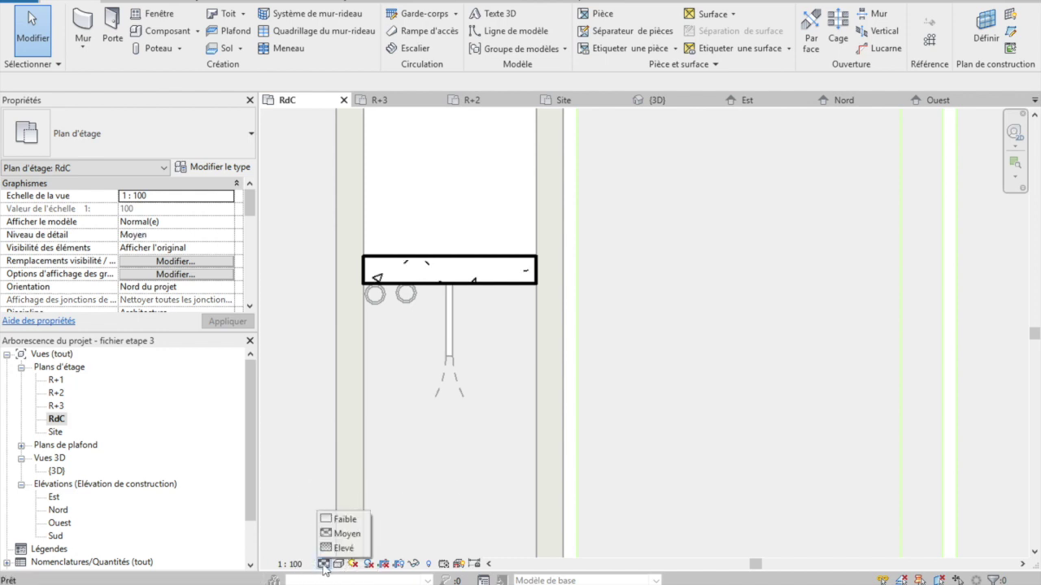
{"action": "left_click", "coordinate": [340, 549]}
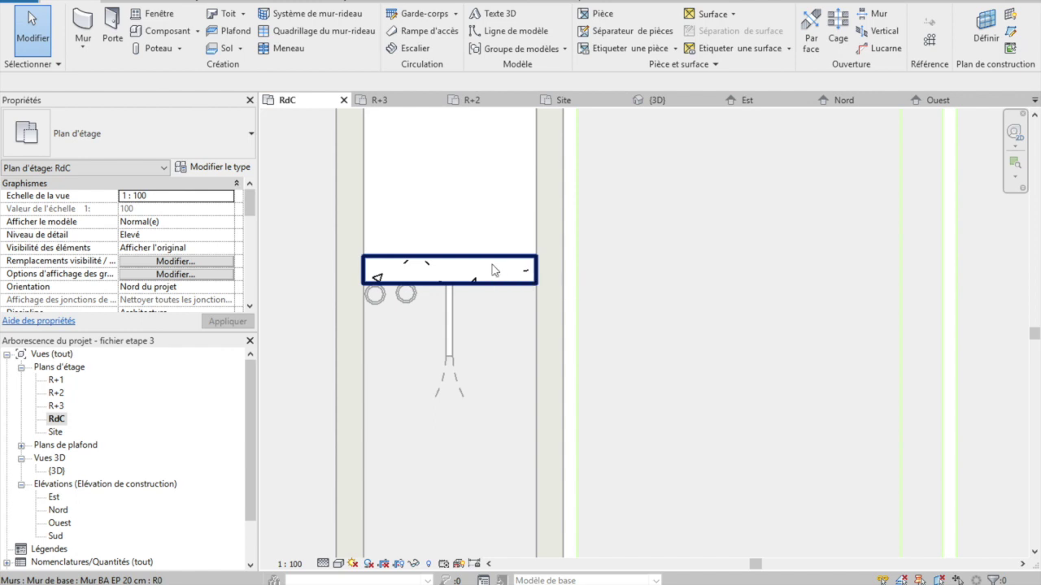
{"action": "left_click", "coordinate": [592, 270]}
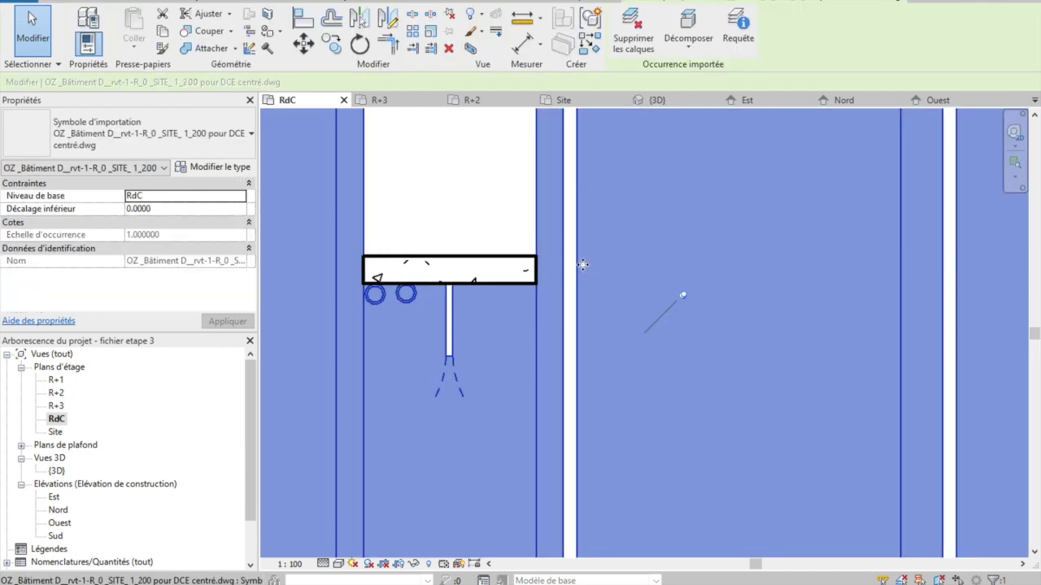
{"action": "key", "text": "Escape"}
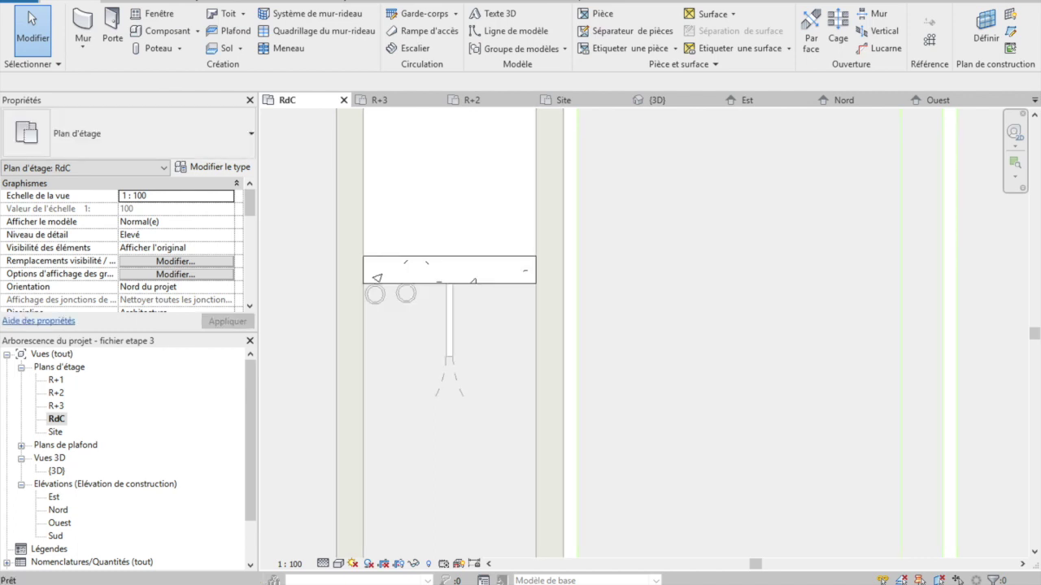
Turn on Thin Lines with TL and zoom out to show rooms 061–064.
{"action": "left_click", "coordinate": [30, 17]}
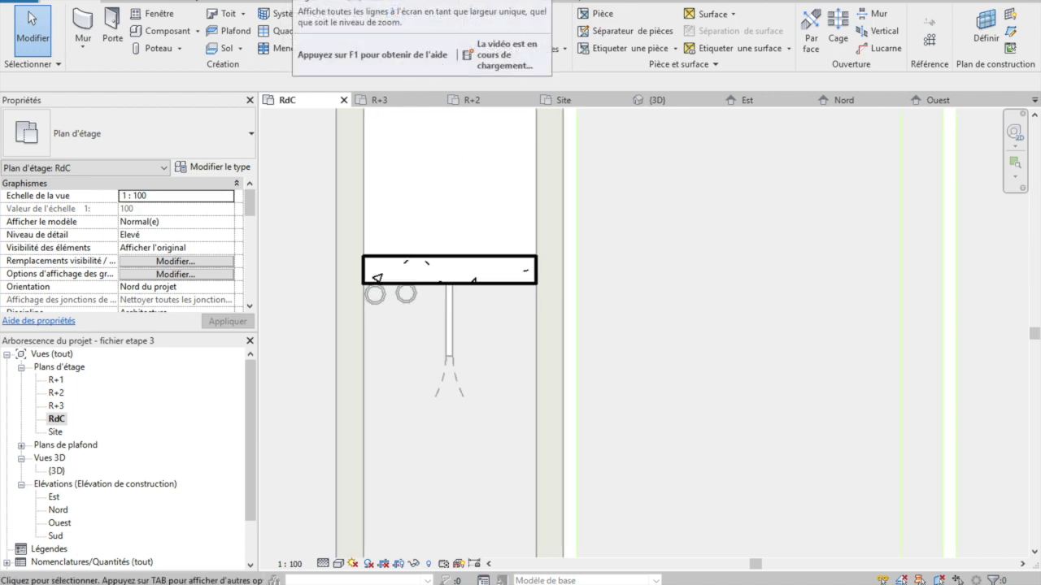
{"action": "key", "text": "t"}
{"action": "key", "text": "l"}
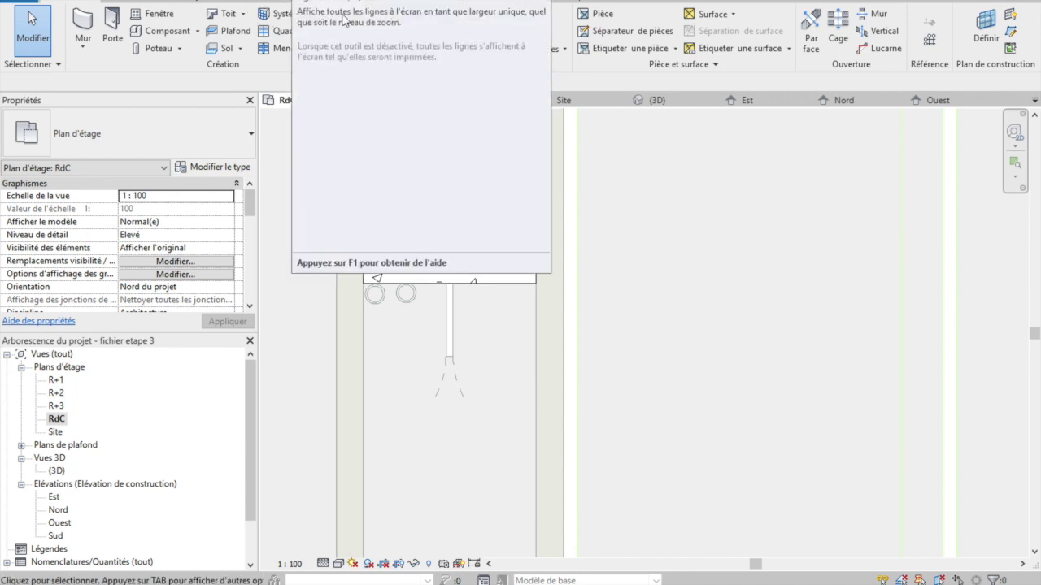
{"action": "scroll", "coordinate": [566, 274], "scroll_direction": "down", "scroll_amount": 5}
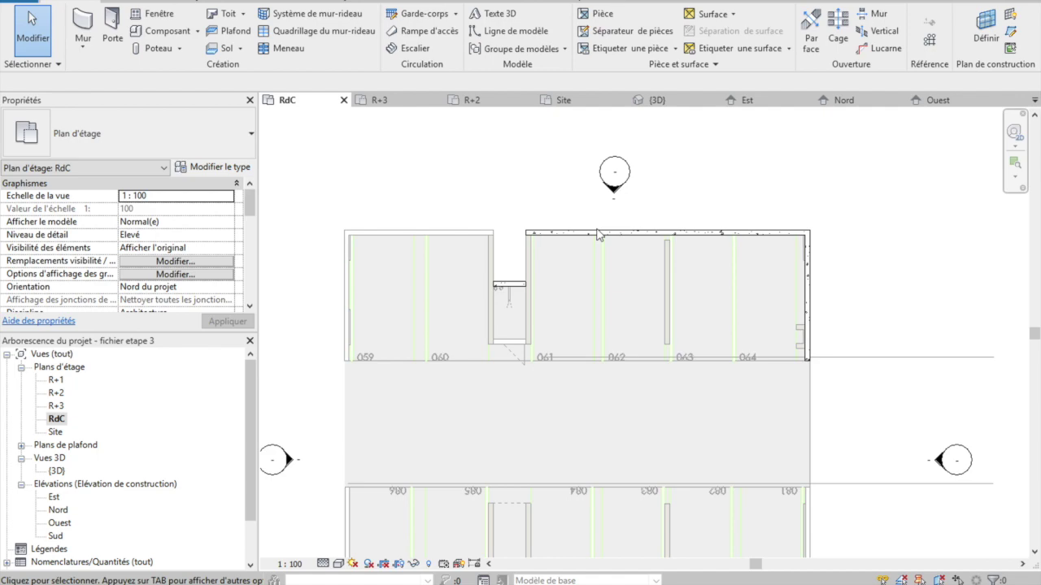
Open the Nord elevation, zoom in and select the grey ground-floor base wall.
{"action": "double_click", "coordinate": [614, 191]}
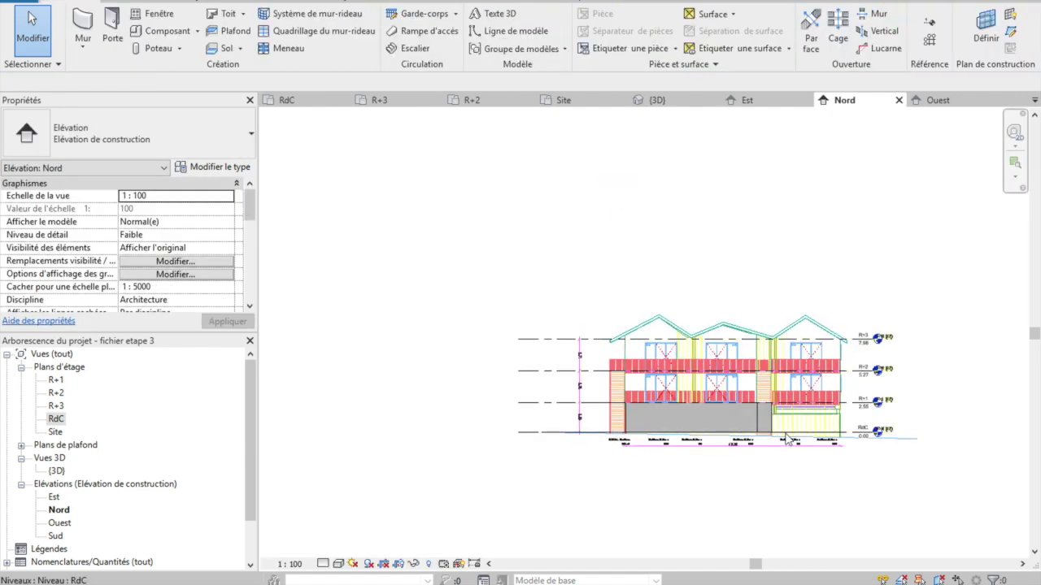
{"action": "scroll", "coordinate": [787, 440], "scroll_direction": "up", "scroll_amount": 3}
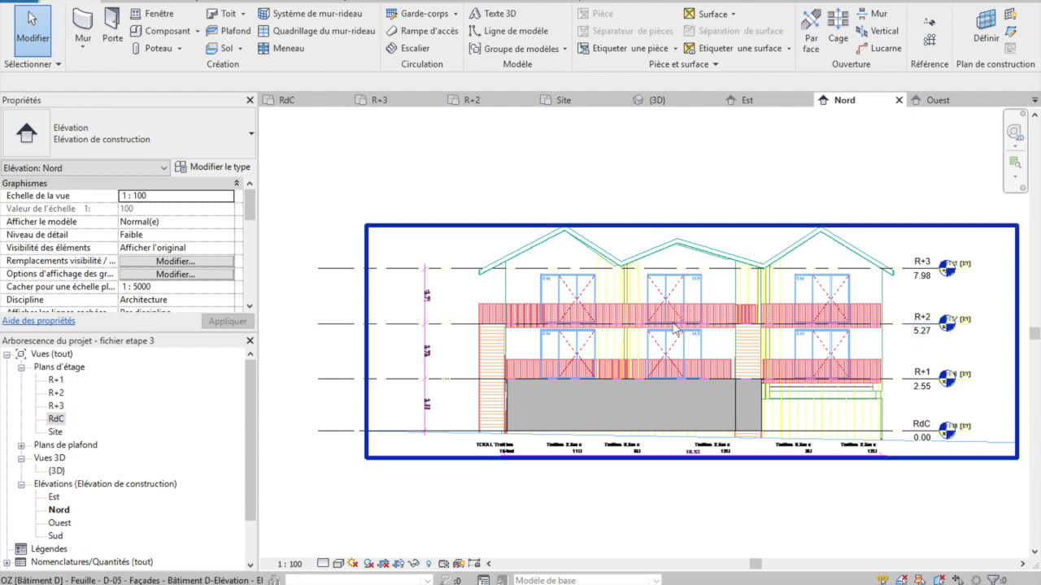
{"action": "scroll", "coordinate": [723, 407], "scroll_direction": "up", "scroll_amount": 2}
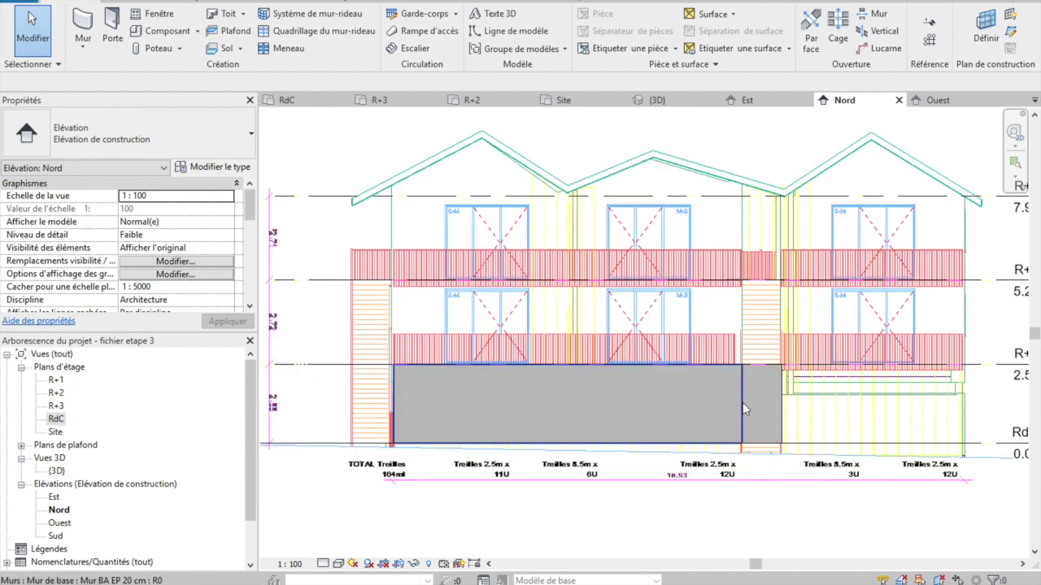
{"action": "left_click", "coordinate": [744, 409]}
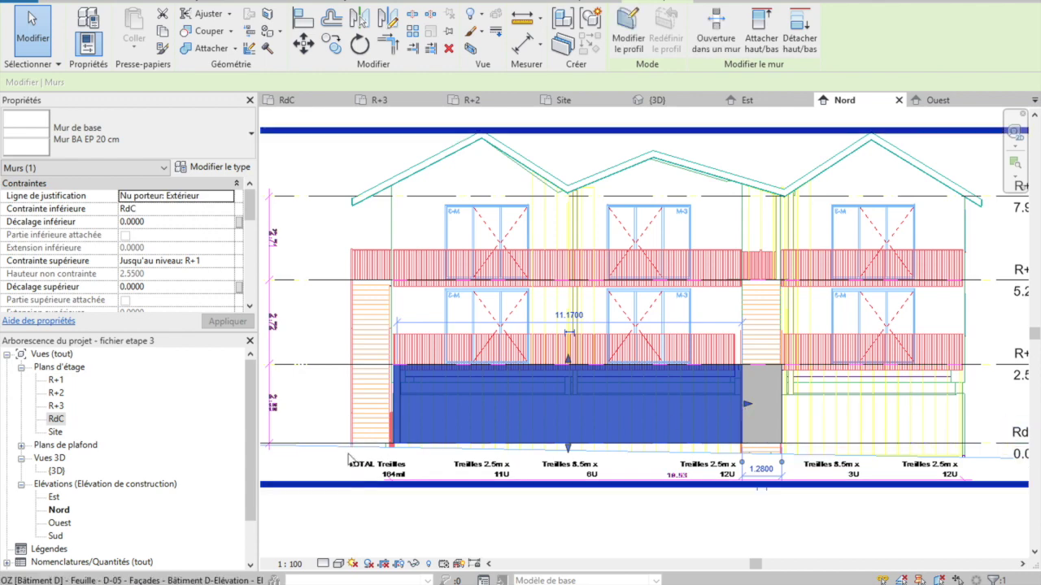
{"action": "left_click", "coordinate": [332, 411]}
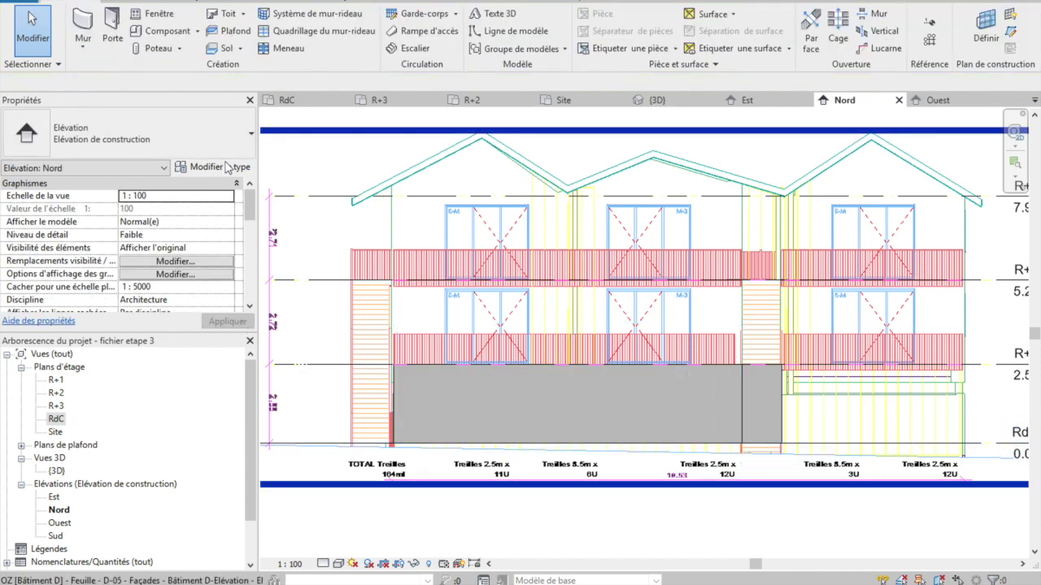
{"action": "left_click", "coordinate": [393, 391]}
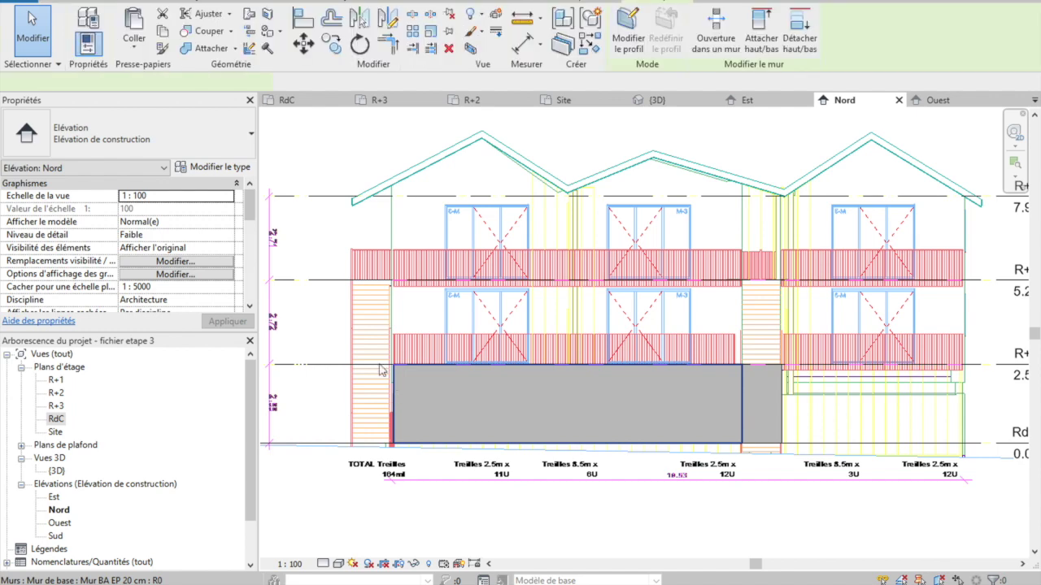
Set the structural material Béton, coulé sur place to Aucun motif surface pattern, then deselect the wall.
{"action": "left_click", "coordinate": [394, 391]}
{"action": "left_click", "coordinate": [212, 167]}
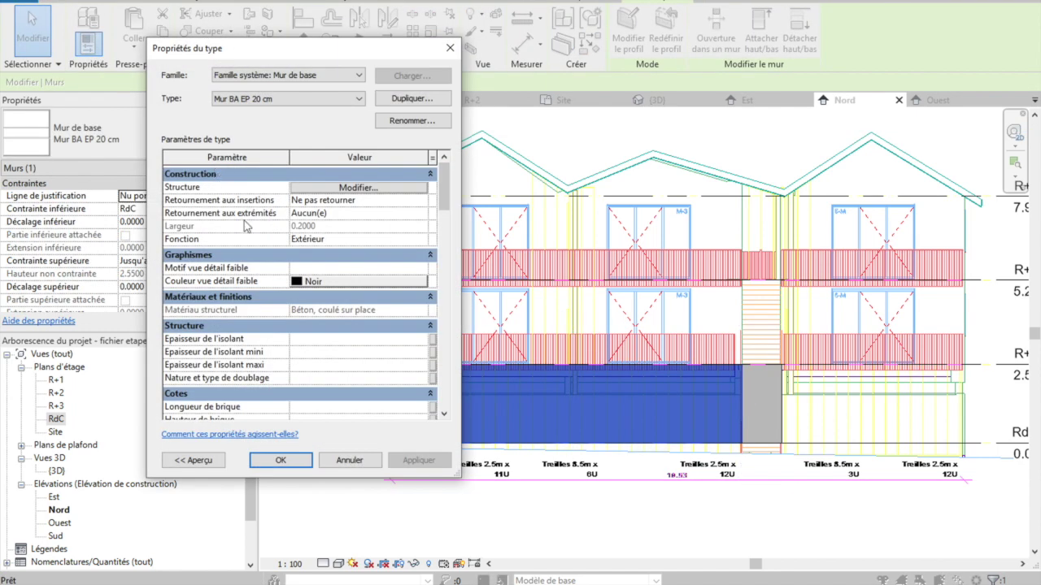
{"action": "left_click", "coordinate": [339, 188]}
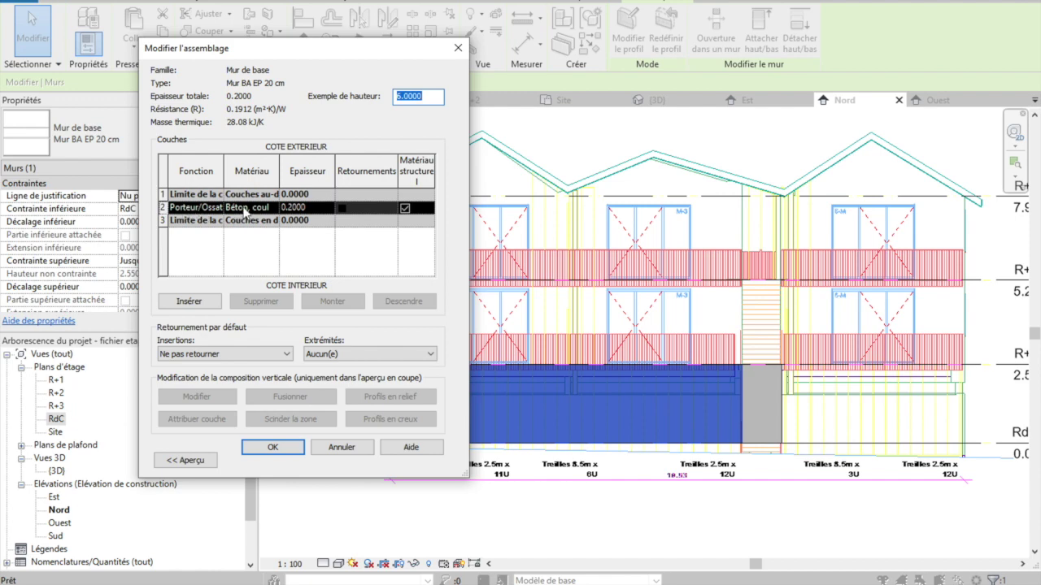
{"action": "left_click", "coordinate": [270, 208]}
{"action": "left_click", "coordinate": [273, 208]}
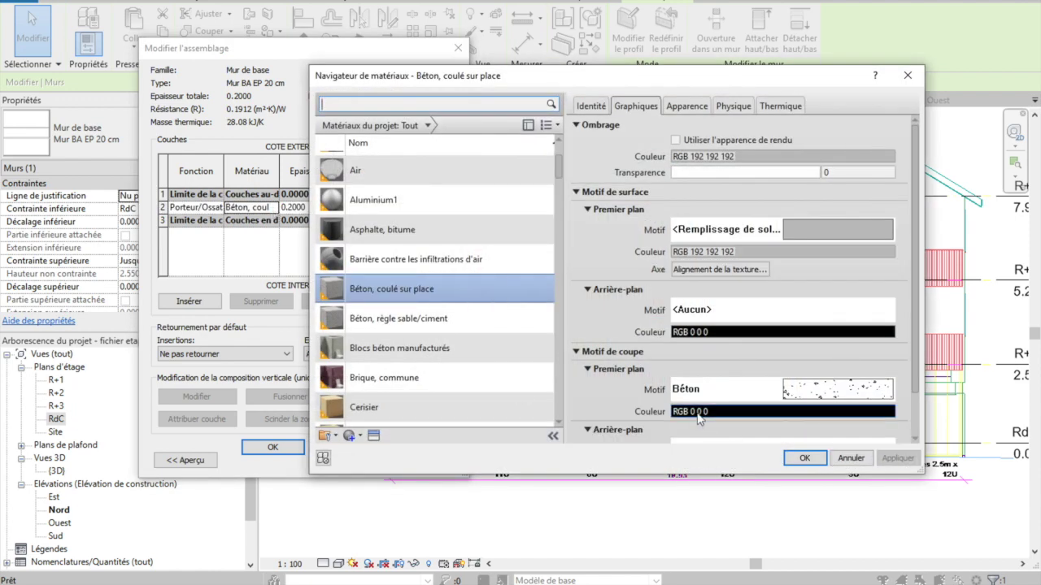
{"action": "left_click", "coordinate": [755, 233]}
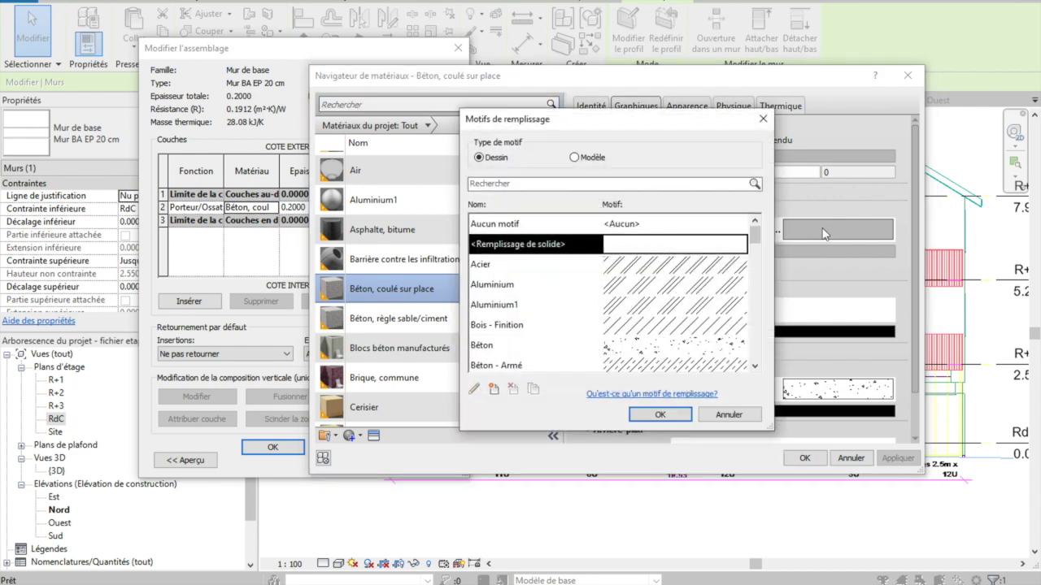
{"action": "left_click", "coordinate": [557, 226]}
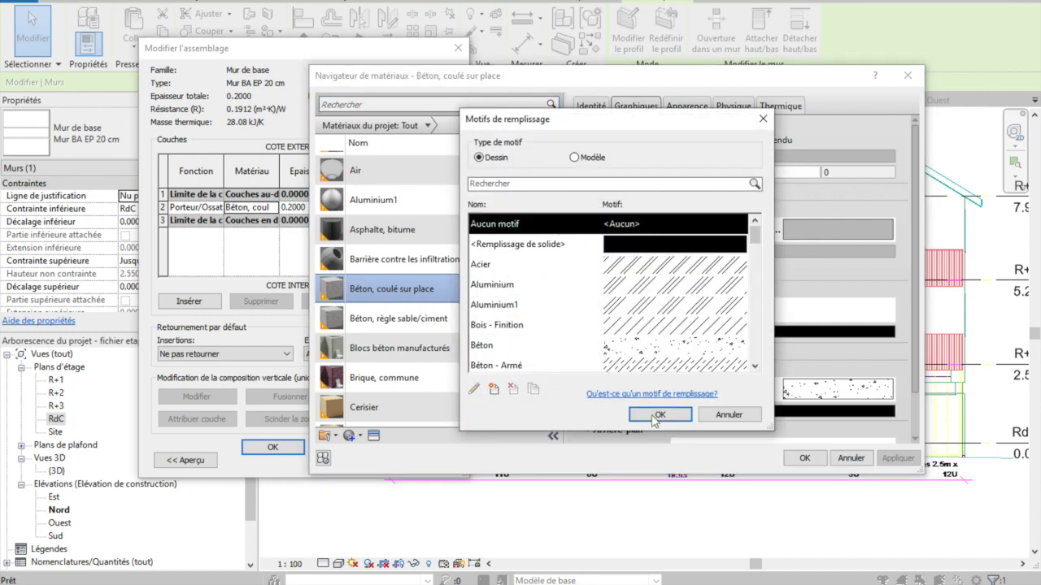
{"action": "left_click", "coordinate": [658, 416]}
{"action": "left_click", "coordinate": [804, 460]}
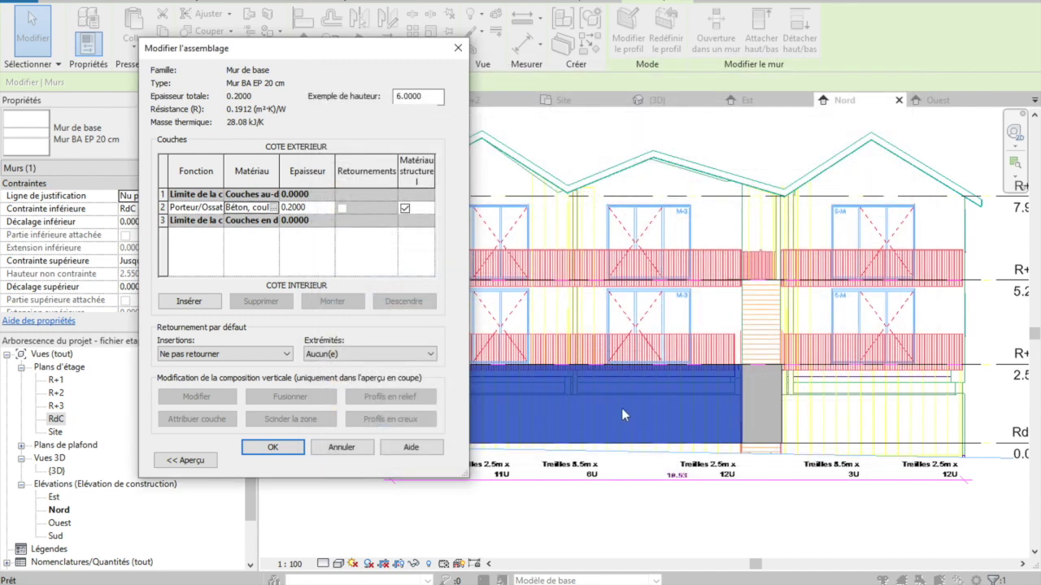
{"action": "left_click", "coordinate": [279, 449]}
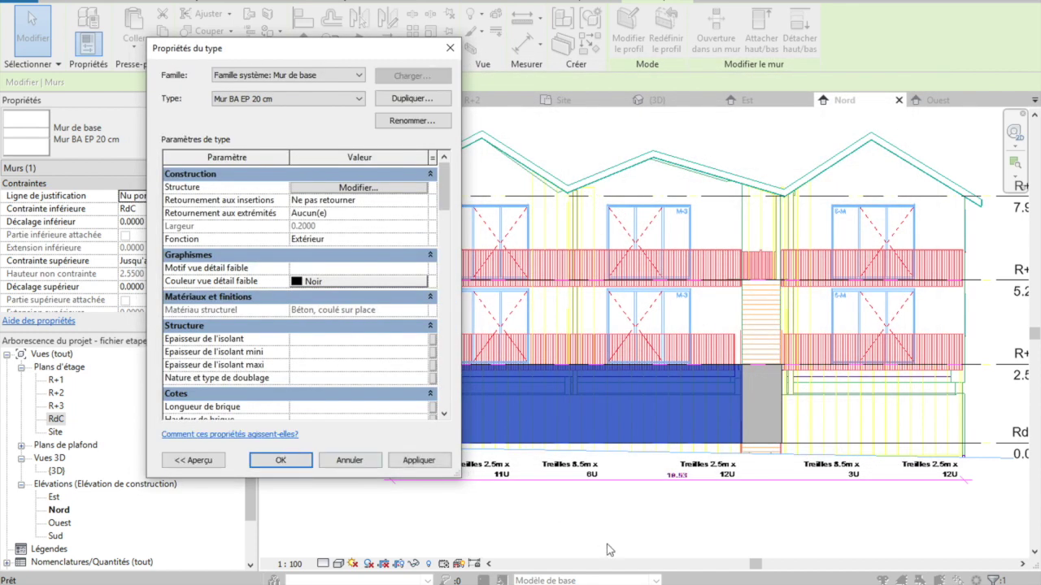
{"action": "left_click", "coordinate": [294, 462]}
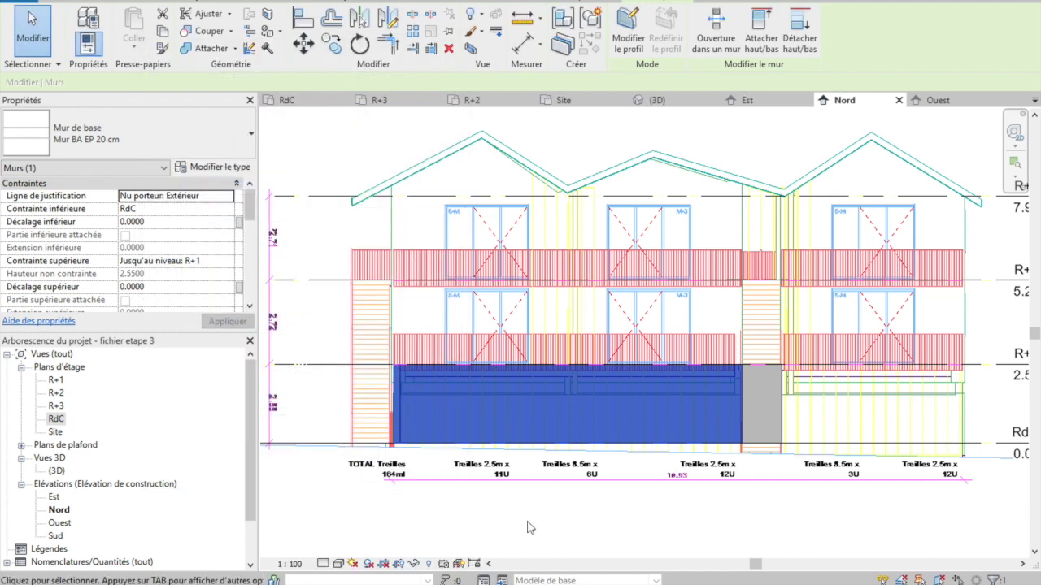
{"action": "left_click", "coordinate": [530, 527]}
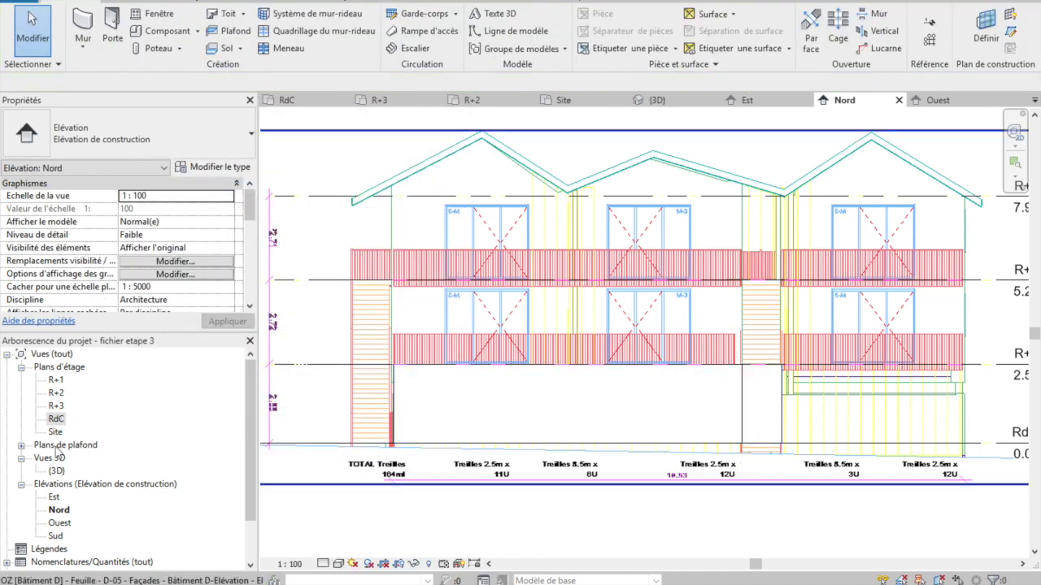
Open the R+1 plan and set all four imported OZ drawings to Demi-teinte.
{"action": "double_click", "coordinate": [57, 380]}
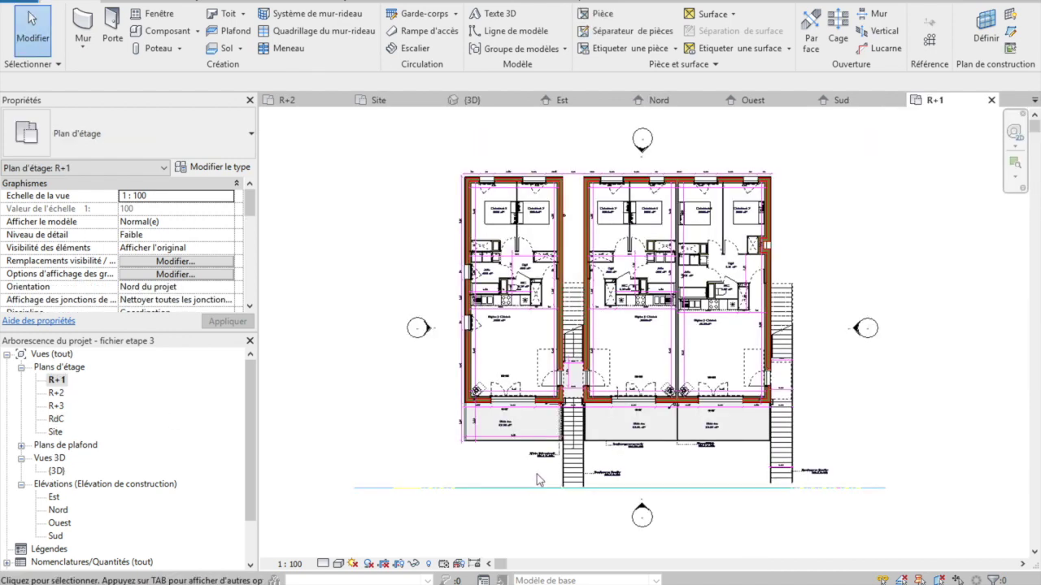
{"action": "key", "text": "v"}
{"action": "key", "text": "v"}
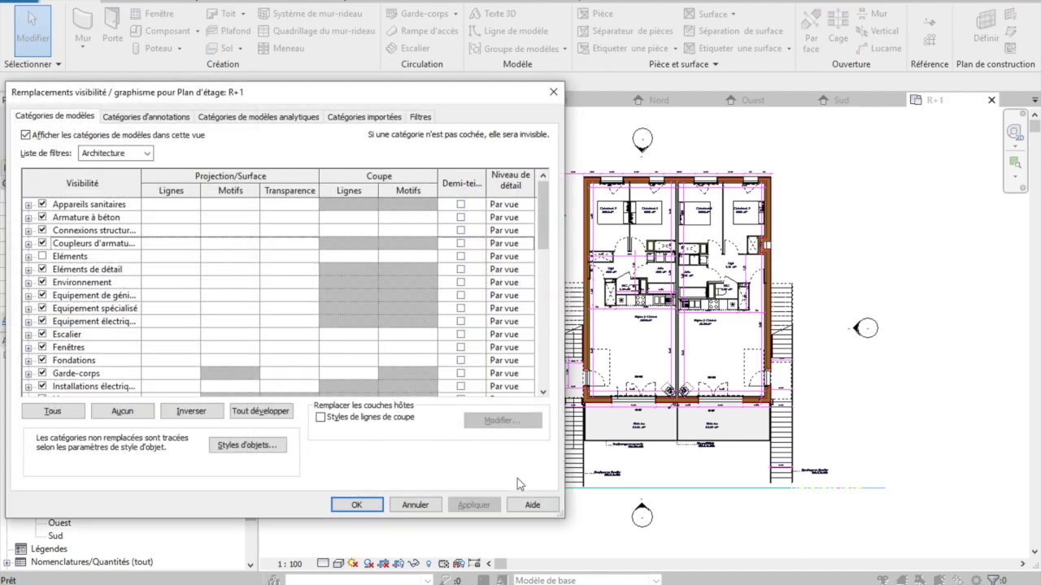
{"action": "left_click", "coordinate": [348, 117]}
{"action": "left_click", "coordinate": [373, 196]}
{"action": "left_click", "coordinate": [372, 208]}
{"action": "left_click", "coordinate": [372, 221]}
{"action": "left_click", "coordinate": [372, 234]}
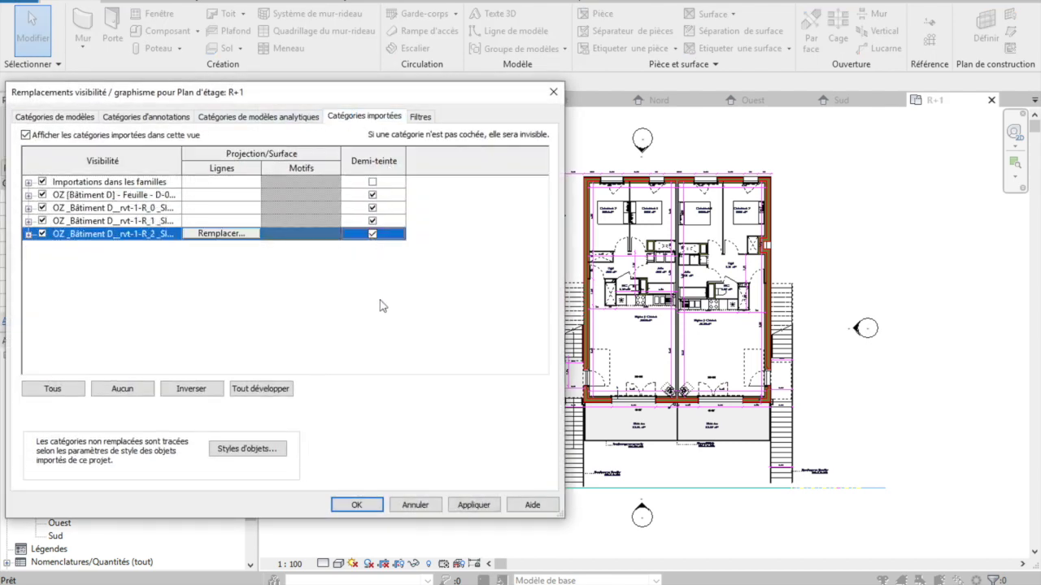
{"action": "left_click", "coordinate": [373, 507]}
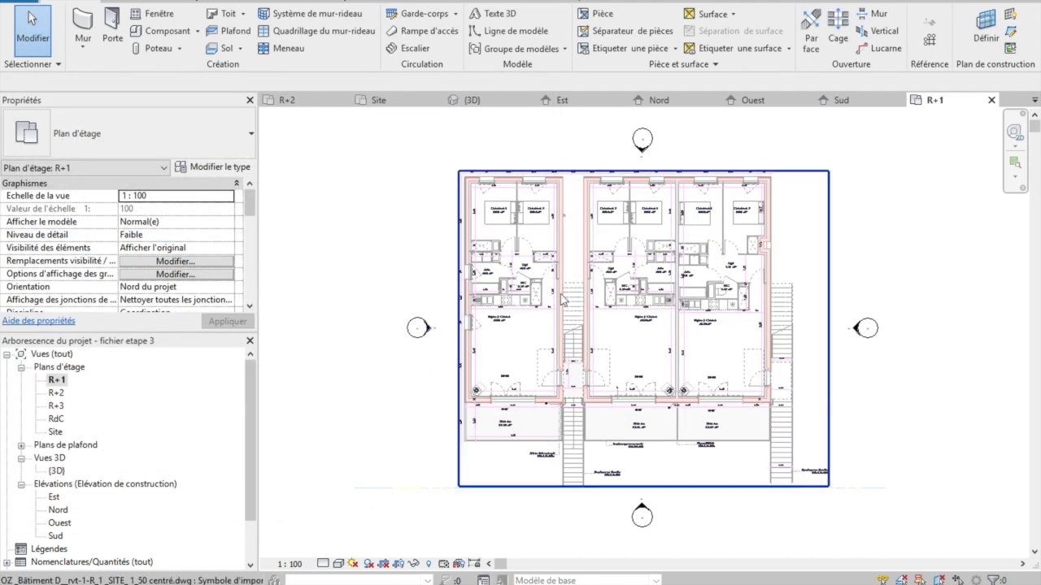
Zoom the R+1 plan onto Chambre 1 and Chambre 2 and start the Mur tool.
{"action": "scroll", "coordinate": [559, 305], "scroll_direction": "up", "scroll_amount": 2}
{"action": "scroll", "coordinate": [558, 276], "scroll_direction": "up", "scroll_amount": 2}
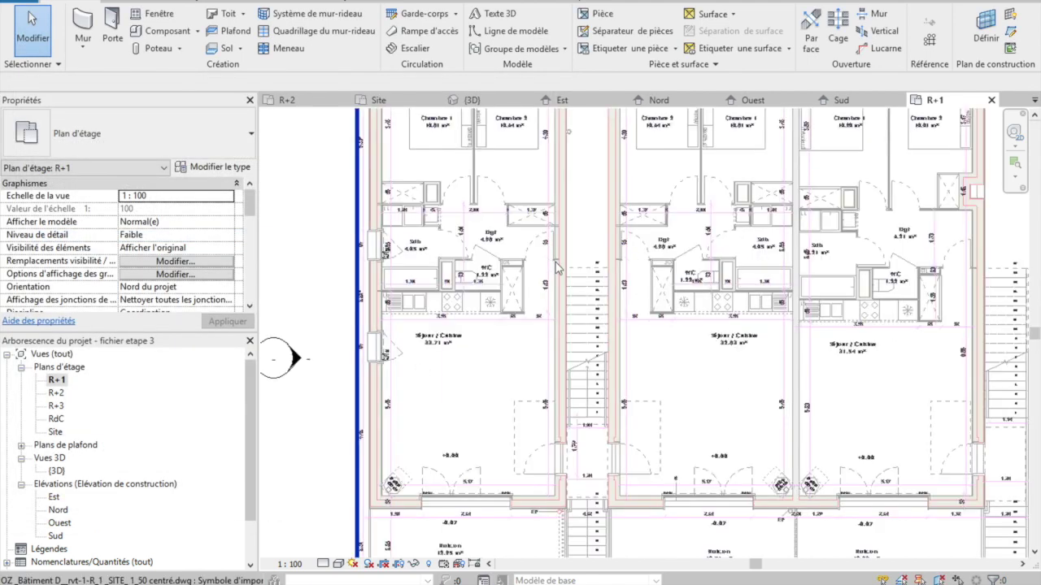
{"action": "middle_click_drag", "start_coordinate": [567, 235], "coordinate": [606, 448]}
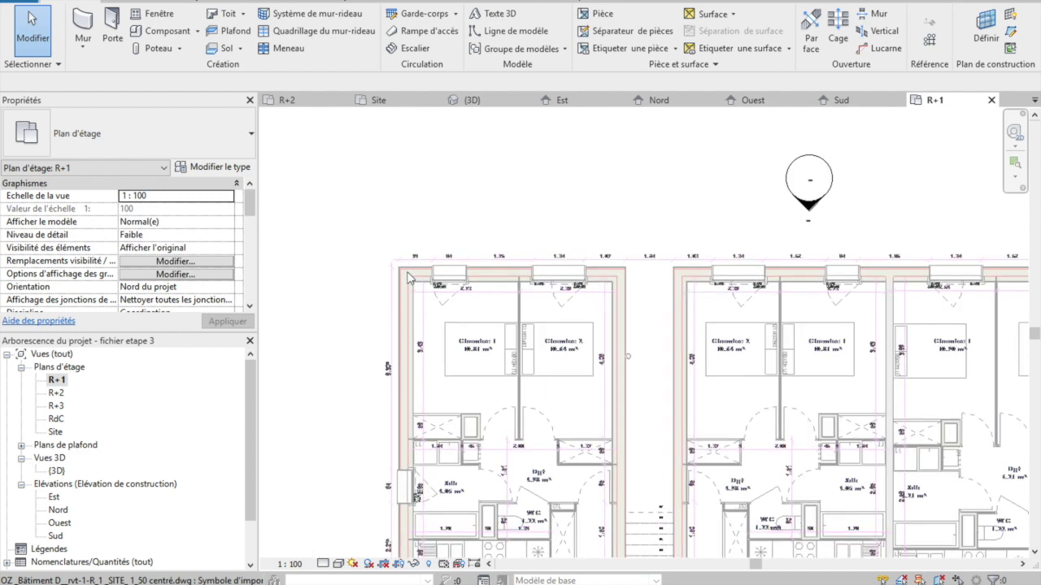
{"action": "scroll", "coordinate": [409, 277], "scroll_direction": "up", "scroll_amount": 2}
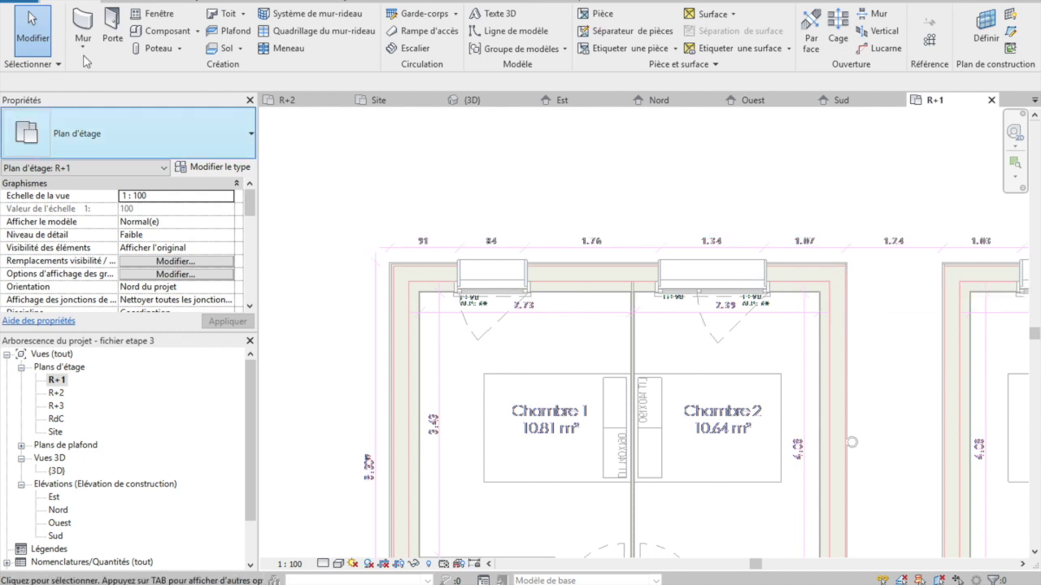
{"action": "left_click", "coordinate": [81, 21]}
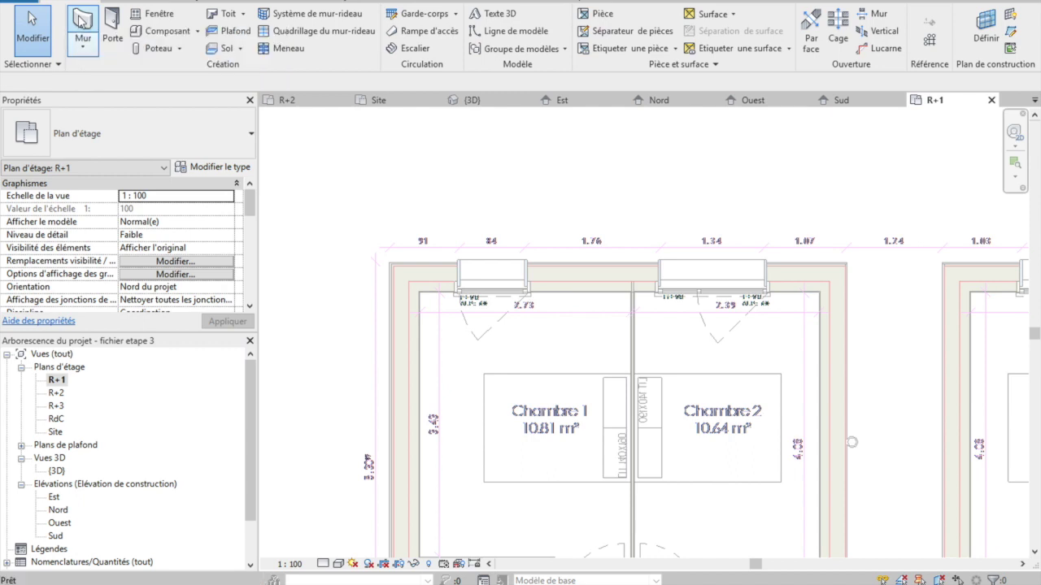
Duplicate the Mur BA EP 20 cm wall type as 'Maconnerie brique'.
{"action": "left_click", "coordinate": [227, 144]}
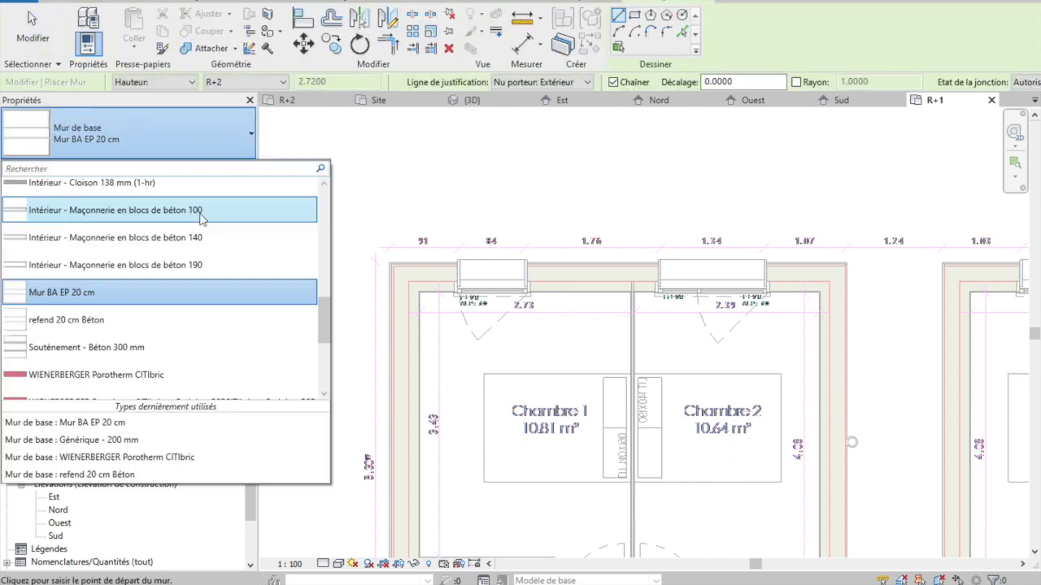
{"action": "left_click", "coordinate": [84, 301]}
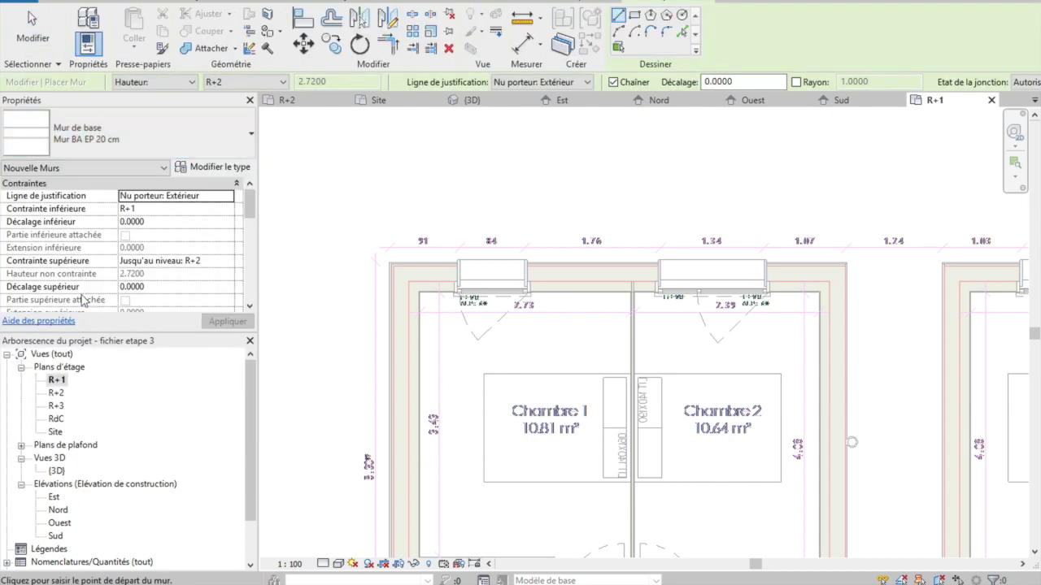
{"action": "left_click", "coordinate": [213, 167]}
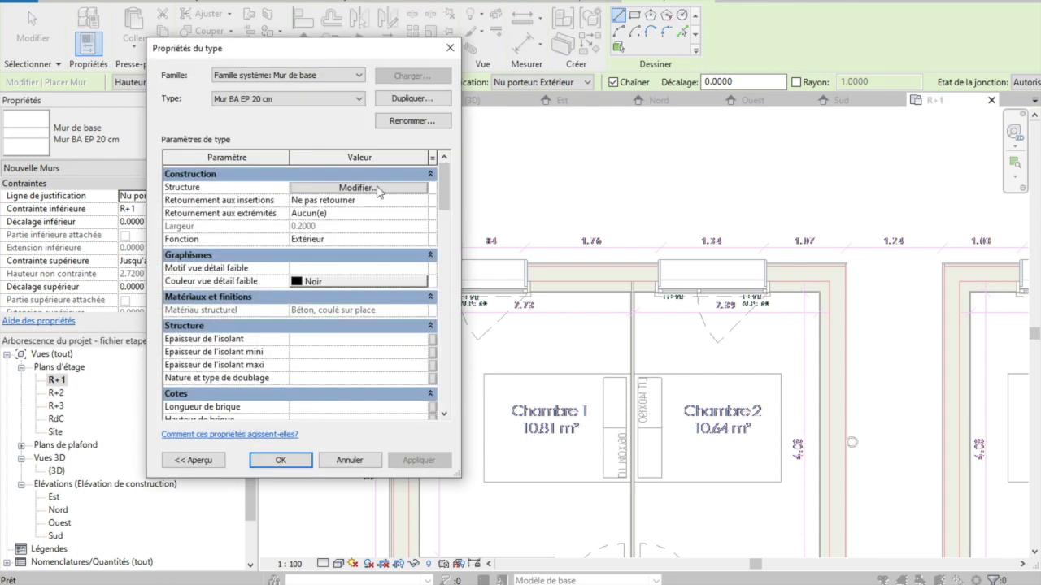
{"action": "left_click", "coordinate": [344, 99]}
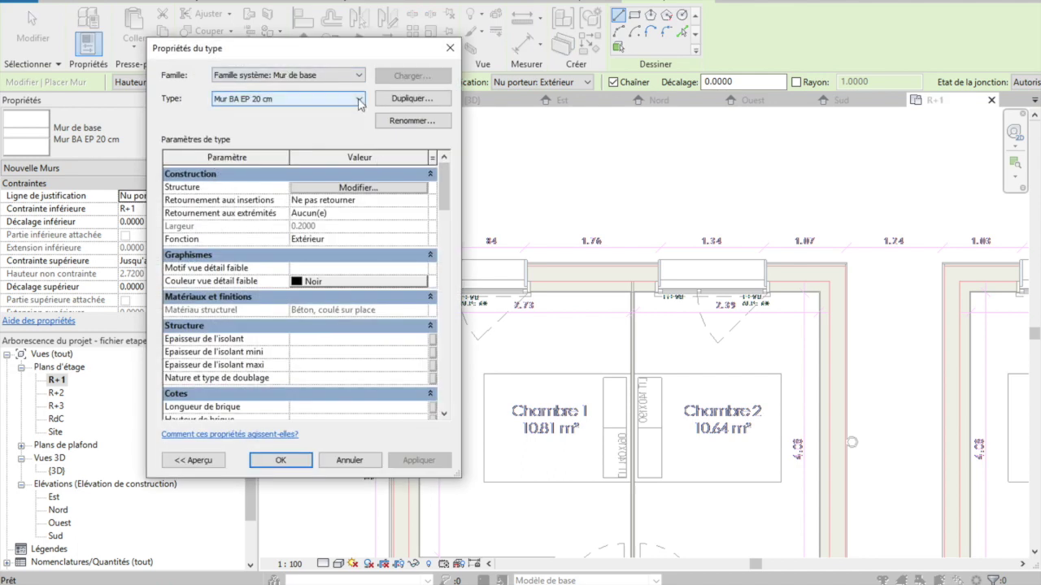
{"action": "left_click", "coordinate": [406, 101]}
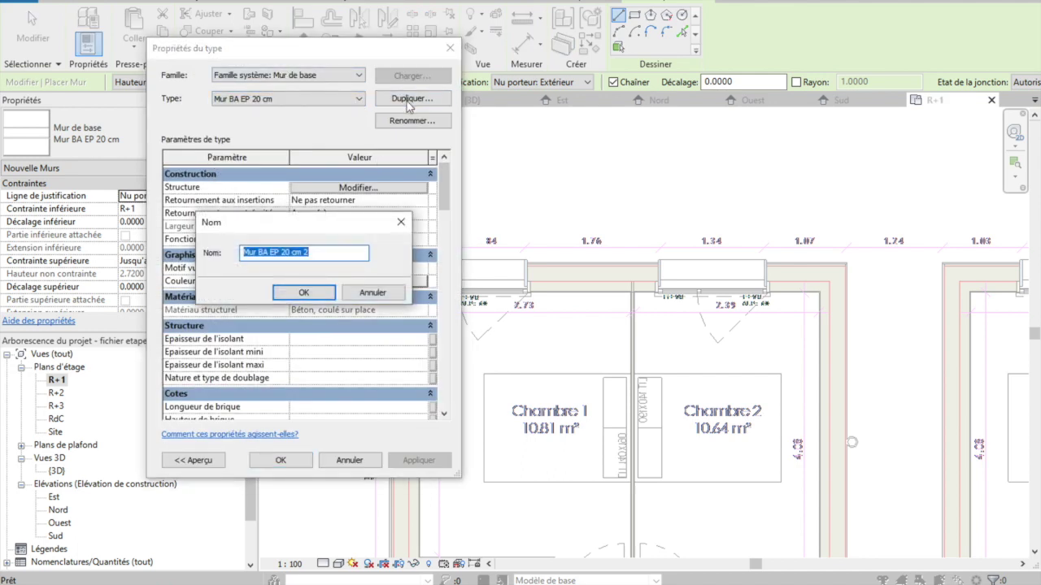
{"action": "type", "text": "Maconnerie brique"}
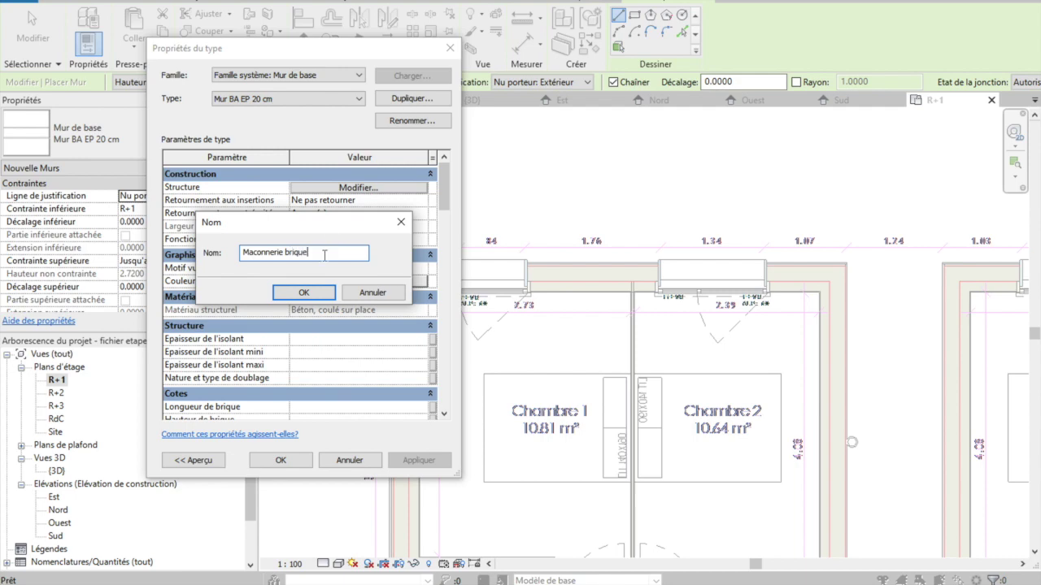
{"action": "left_click", "coordinate": [304, 294]}
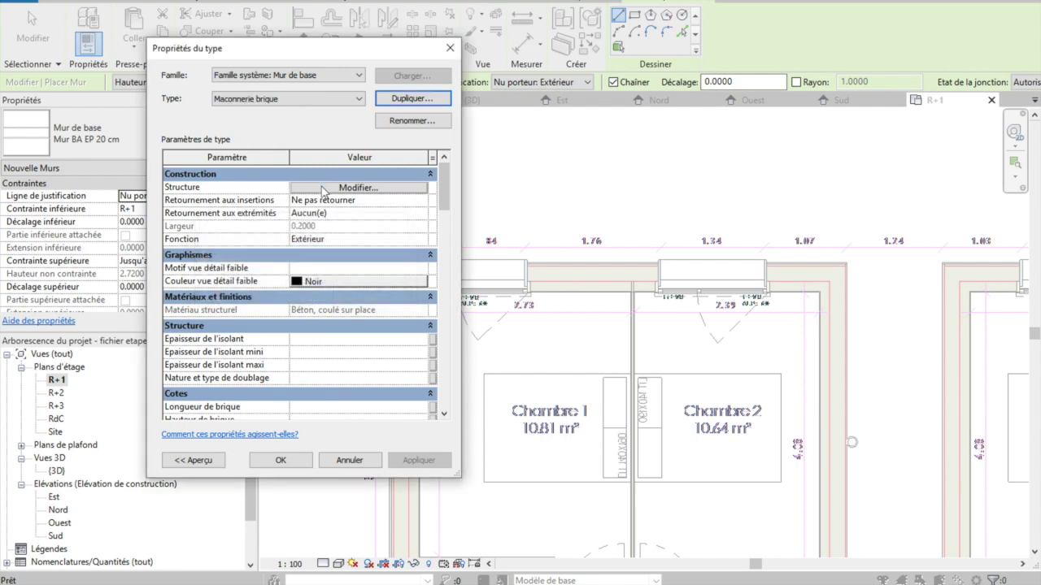
{"action": "left_click", "coordinate": [323, 188]}
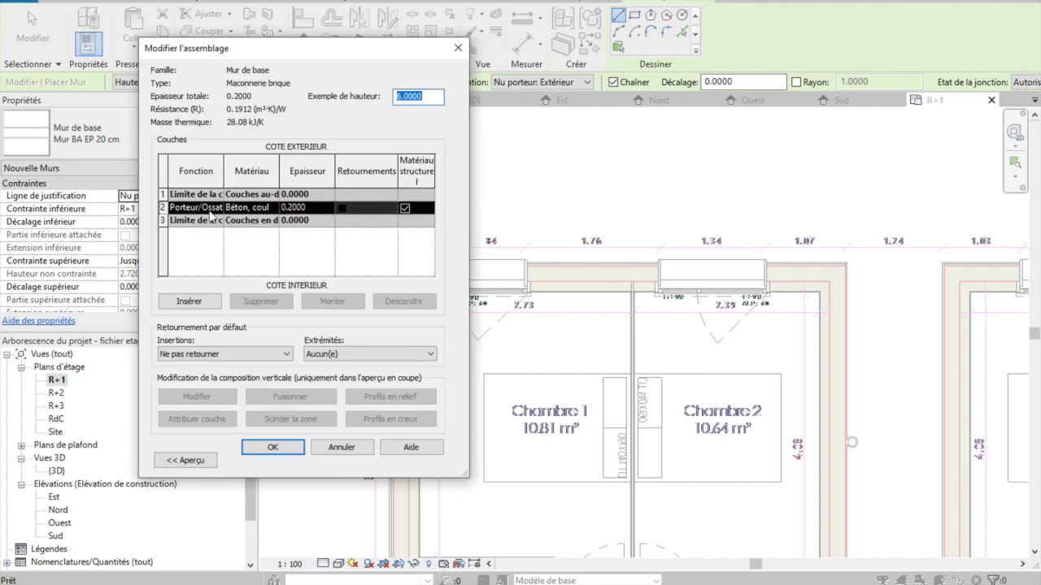
Duplicate the Brique, commune material and rename the copy 'Brique structurelle'.
{"action": "left_click", "coordinate": [262, 208]}
{"action": "left_click", "coordinate": [273, 208]}
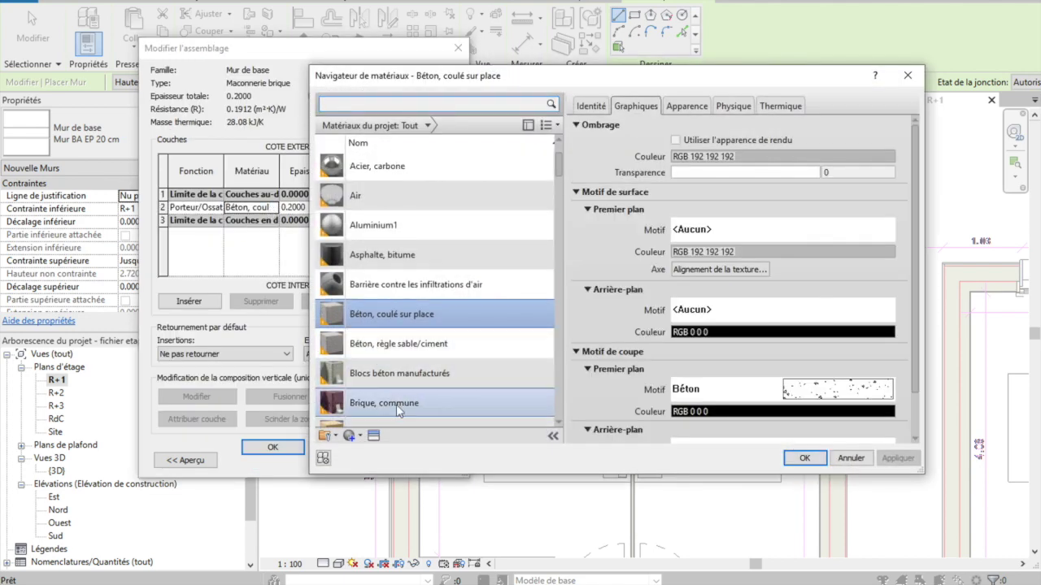
{"action": "left_click", "coordinate": [396, 405]}
{"action": "scroll", "coordinate": [492, 418], "scroll_direction": "down", "scroll_amount": 1}
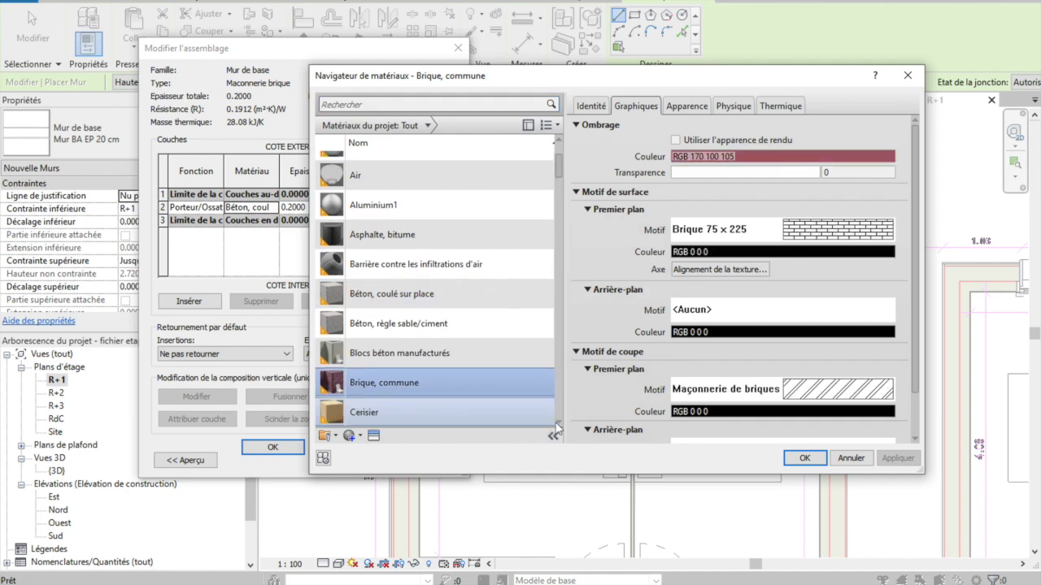
{"action": "right_click", "coordinate": [431, 387]}
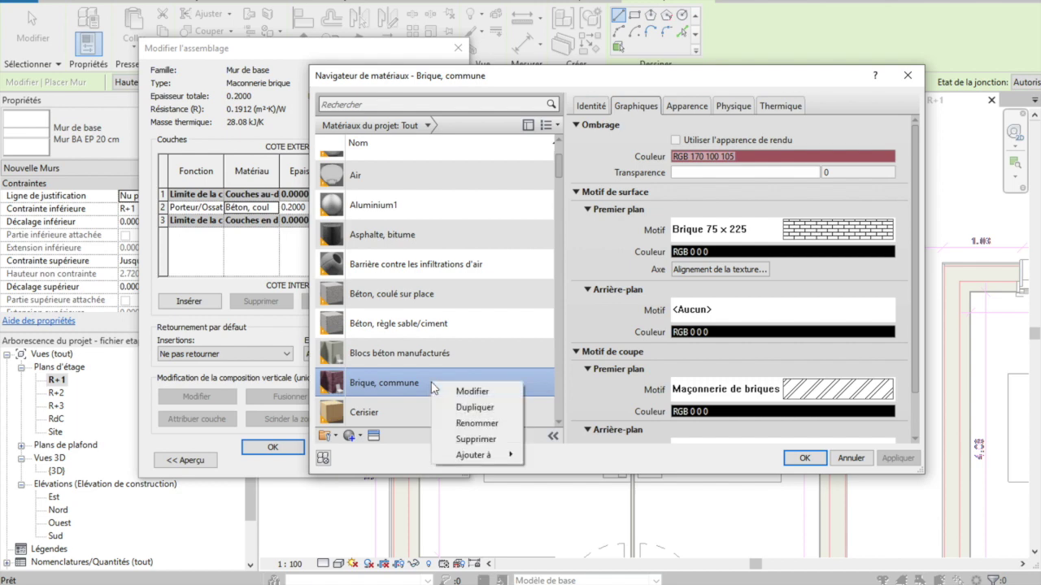
{"action": "left_click", "coordinate": [474, 410]}
{"action": "left_click_drag", "start_coordinate": [429, 288], "coordinate": [378, 289]}
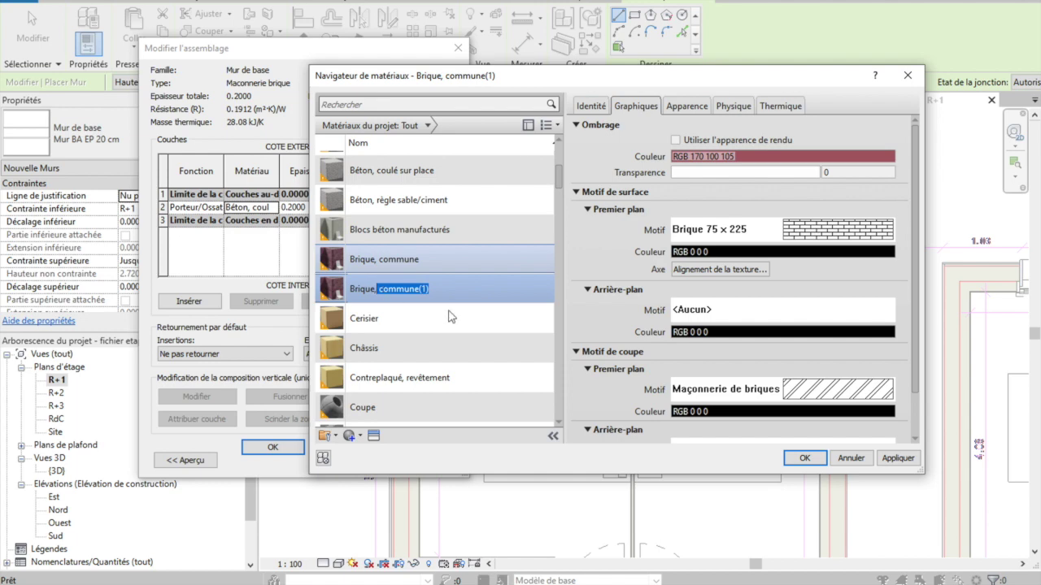
{"action": "key", "text": "BackSpace"}
{"action": "key", "text": "BackSpace"}
{"action": "type", "text": "le"}
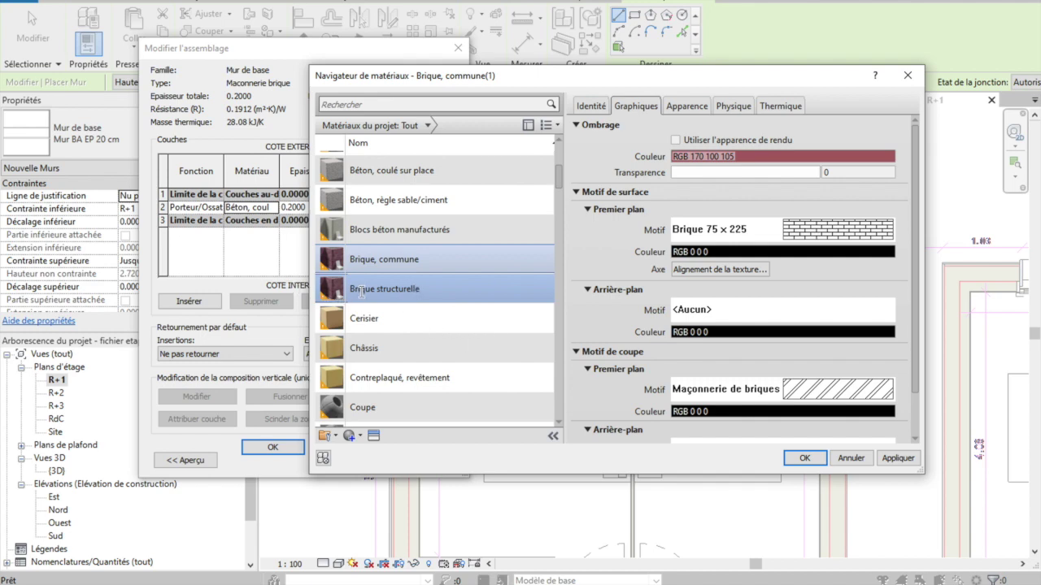
{"action": "left_click", "coordinate": [466, 318]}
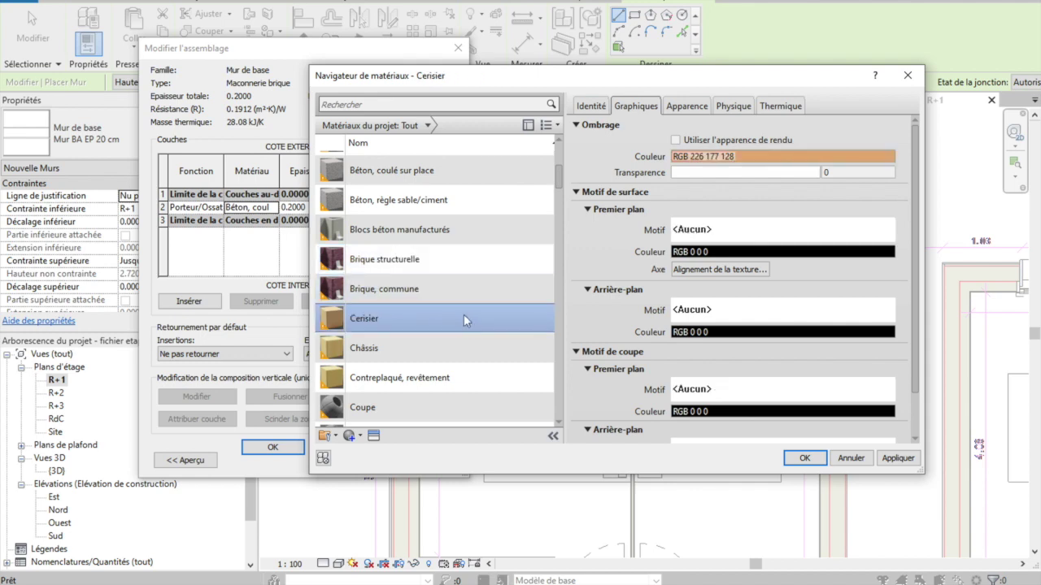
Keep Brique structurelle's shading colour RGB 170 100 105 unchanged and review its surface pattern options.
{"action": "left_click", "coordinate": [417, 259]}
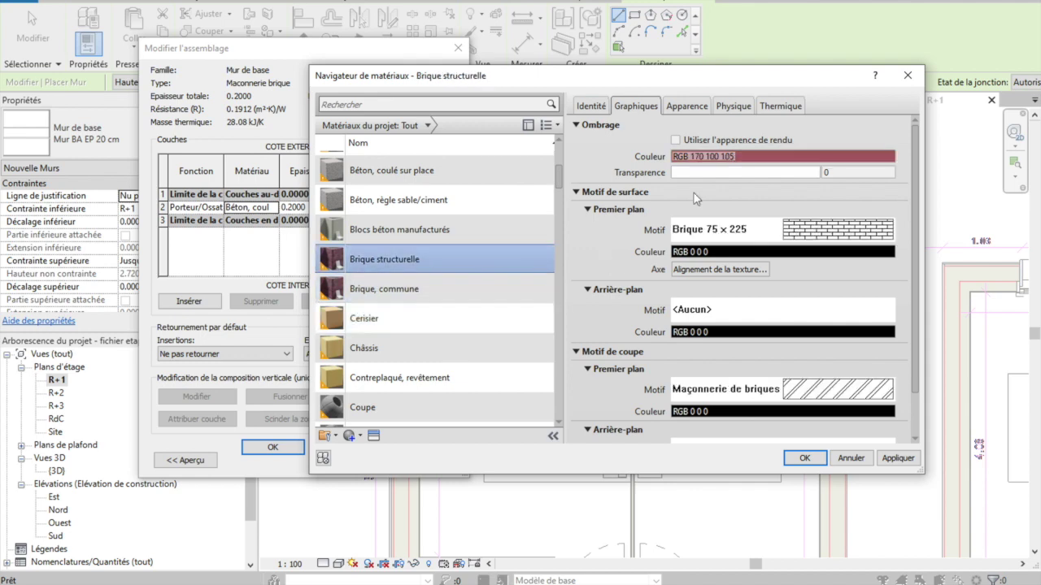
{"action": "left_click", "coordinate": [797, 158]}
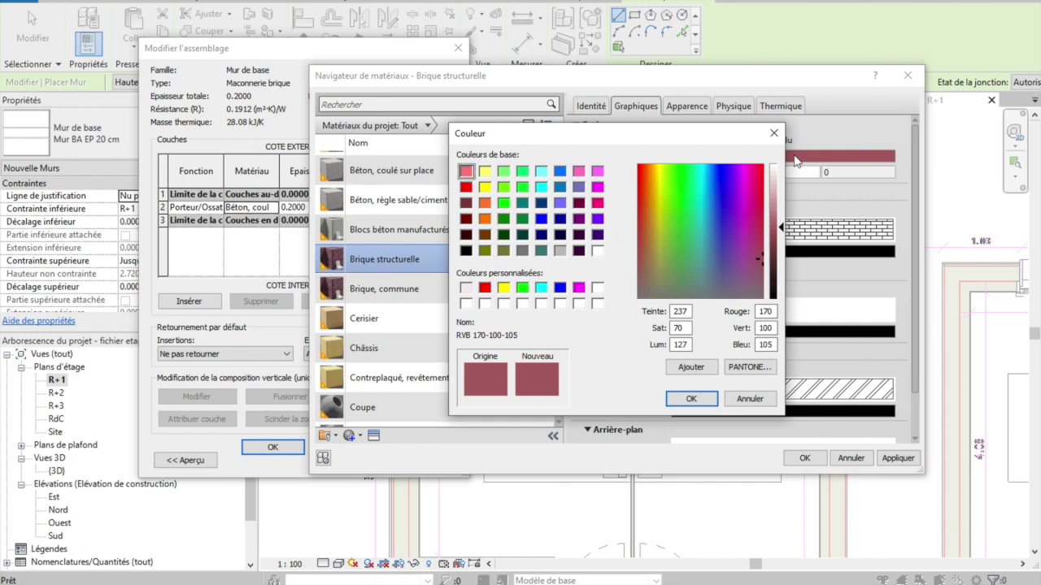
{"action": "left_click", "coordinate": [686, 403]}
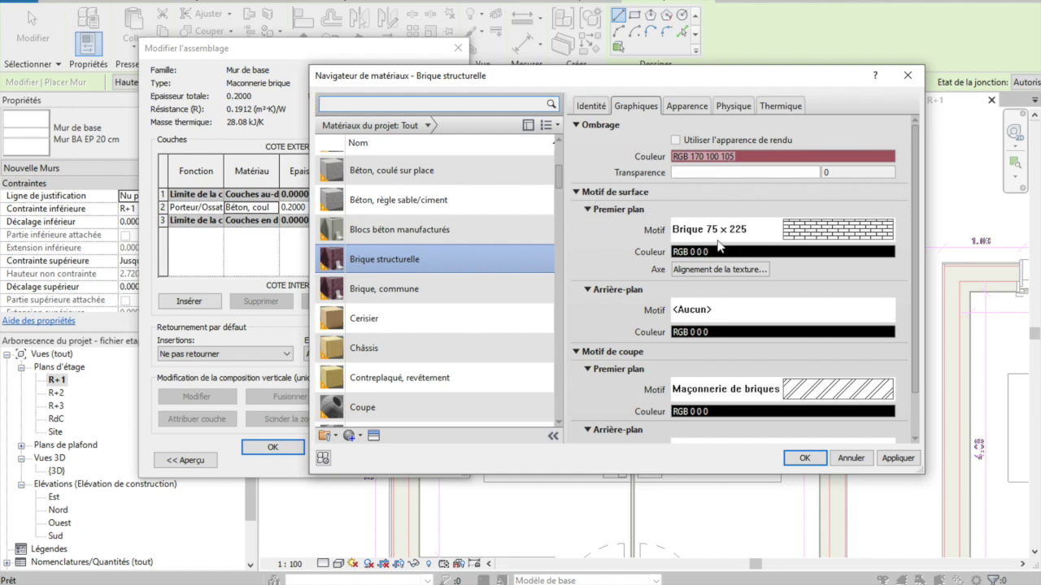
{"action": "left_click", "coordinate": [836, 233]}
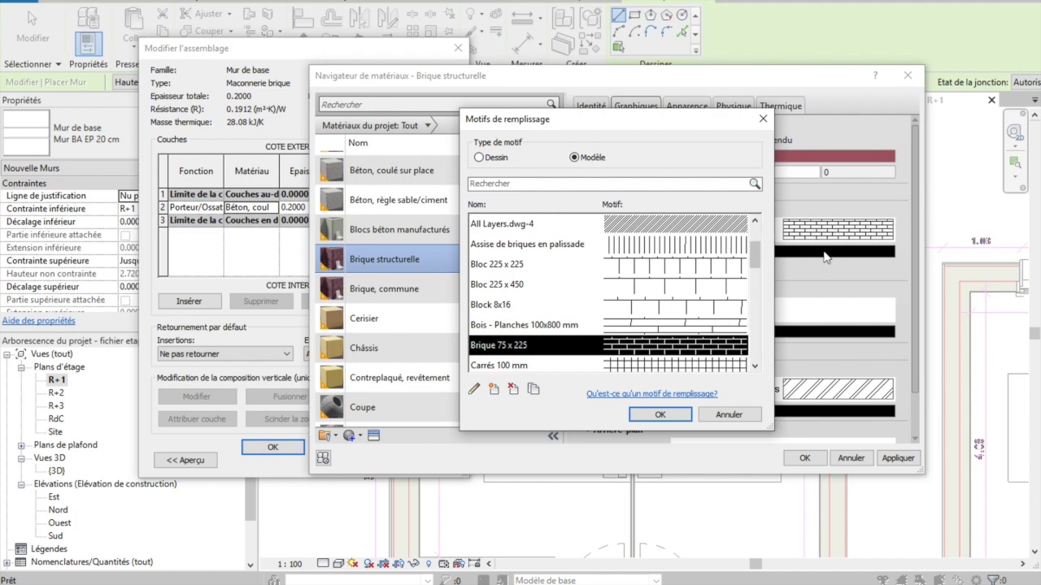
Apply the Brique 75 x 225 surface pattern to Brique structurelle, coloured orange (RGB 255-128-0).
{"action": "left_click", "coordinate": [659, 414]}
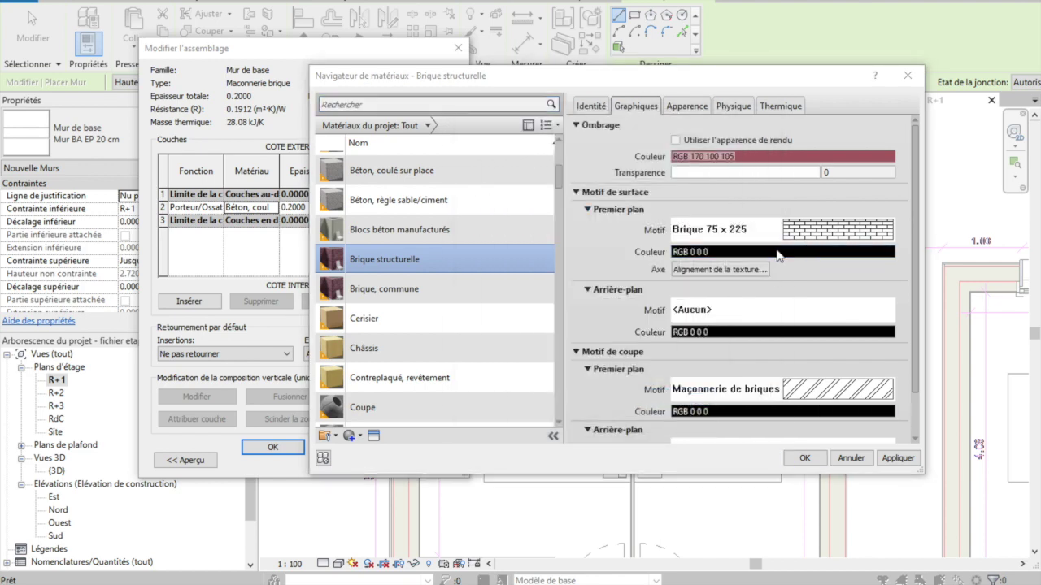
{"action": "left_click", "coordinate": [707, 251]}
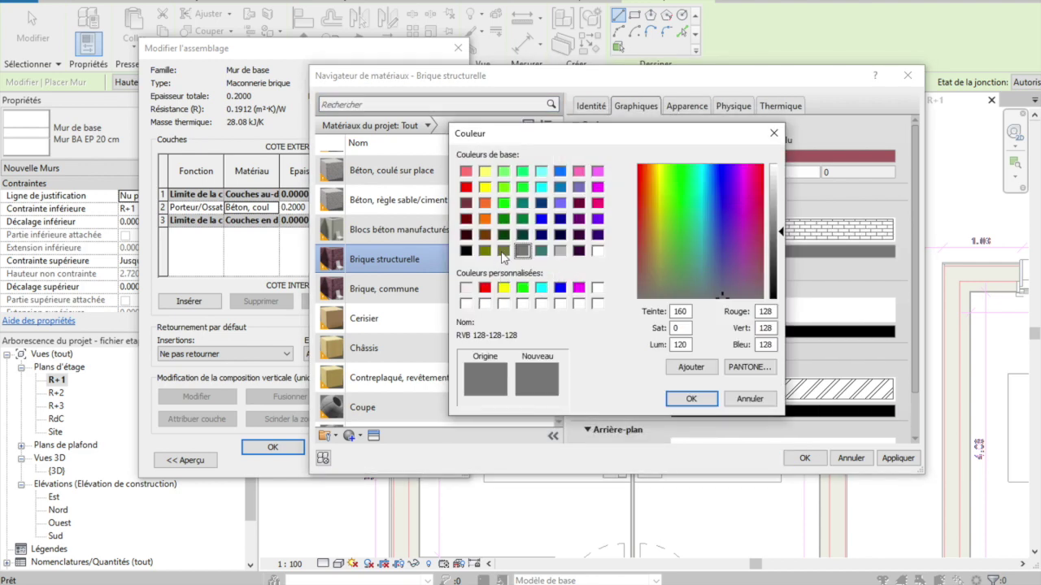
{"action": "left_click", "coordinate": [485, 203]}
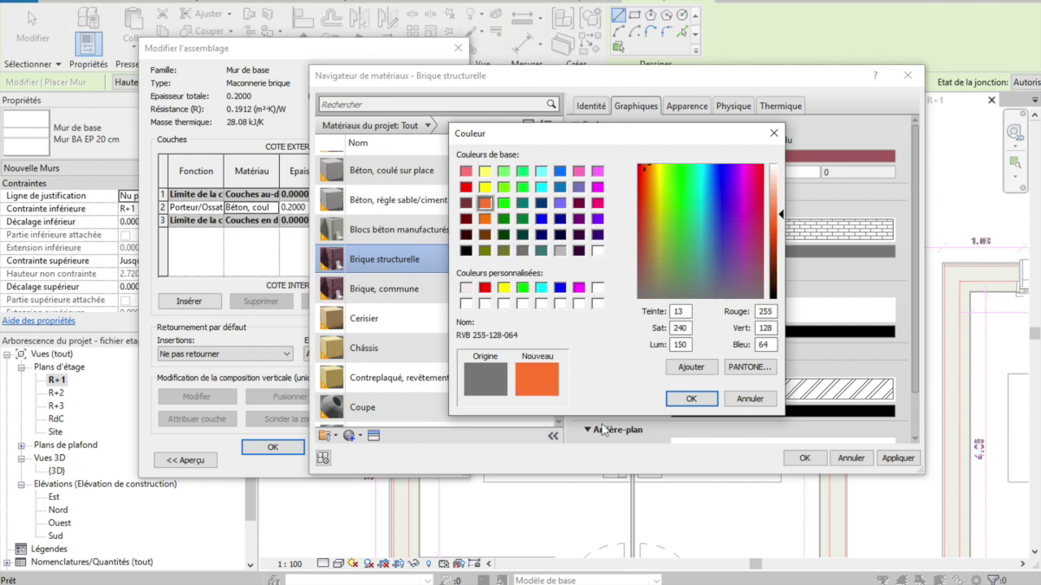
{"action": "left_click", "coordinate": [486, 219]}
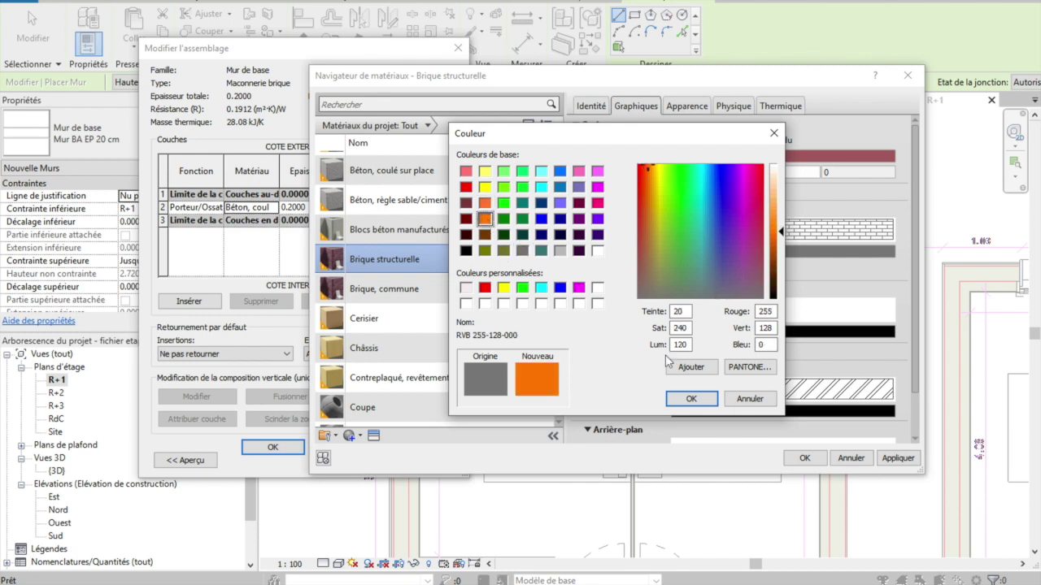
{"action": "left_click", "coordinate": [690, 399]}
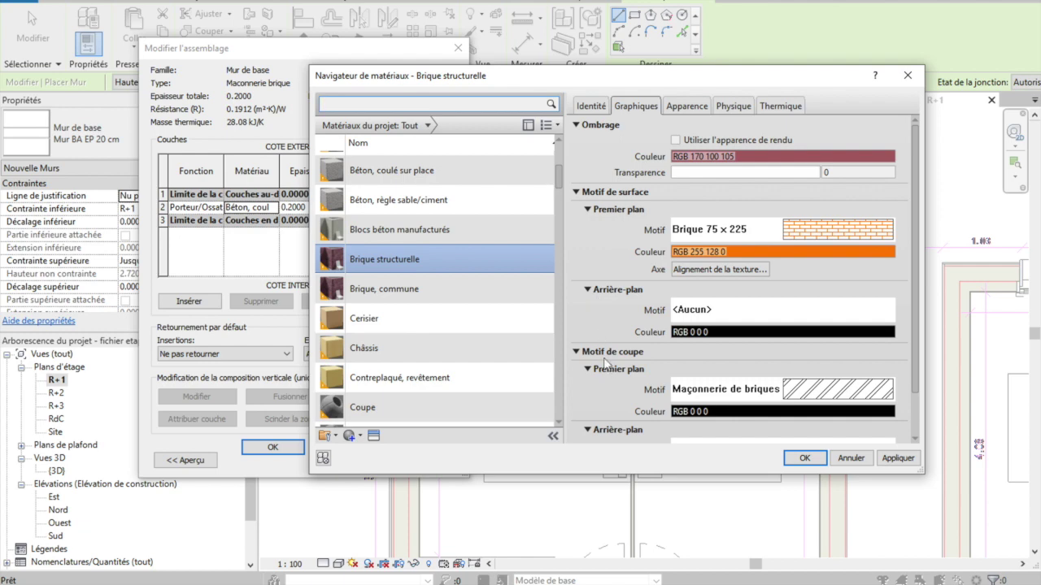
Set the cut pattern to Maçonnerie - Brique and apply the material to the structural layer.
{"action": "left_click", "coordinate": [829, 396]}
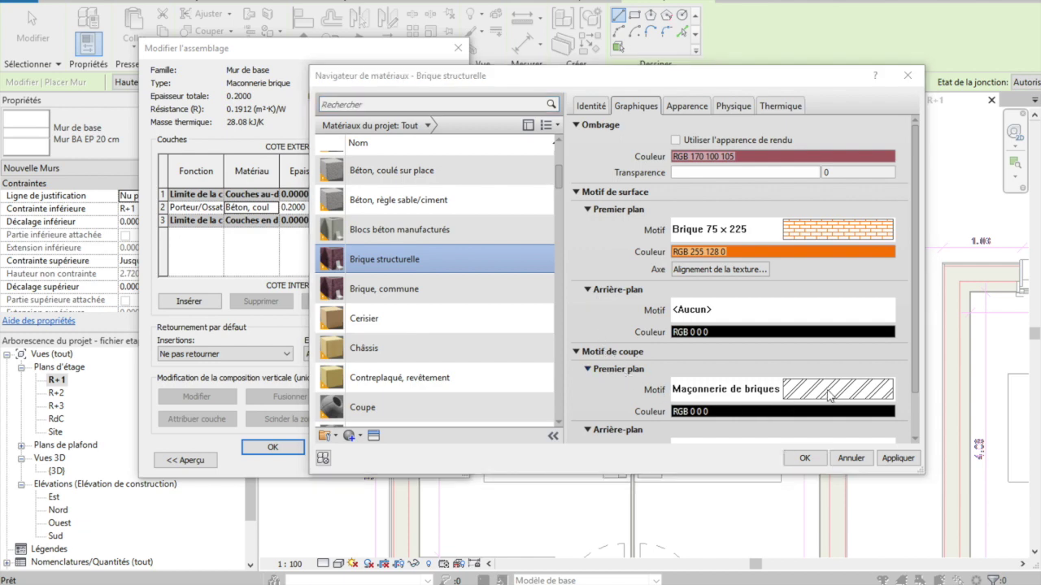
{"action": "left_click", "coordinate": [646, 293]}
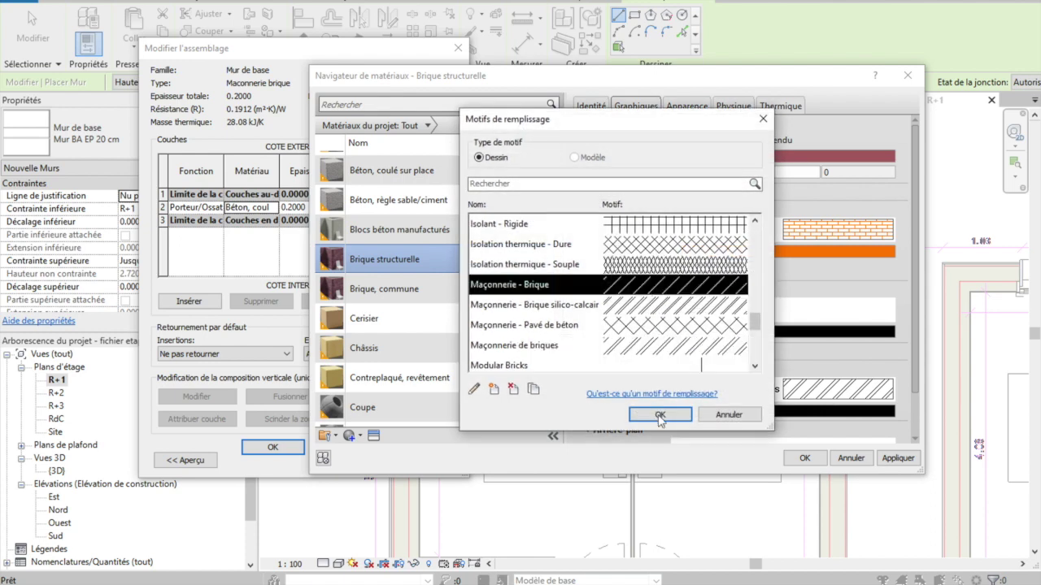
{"action": "left_click", "coordinate": [660, 414]}
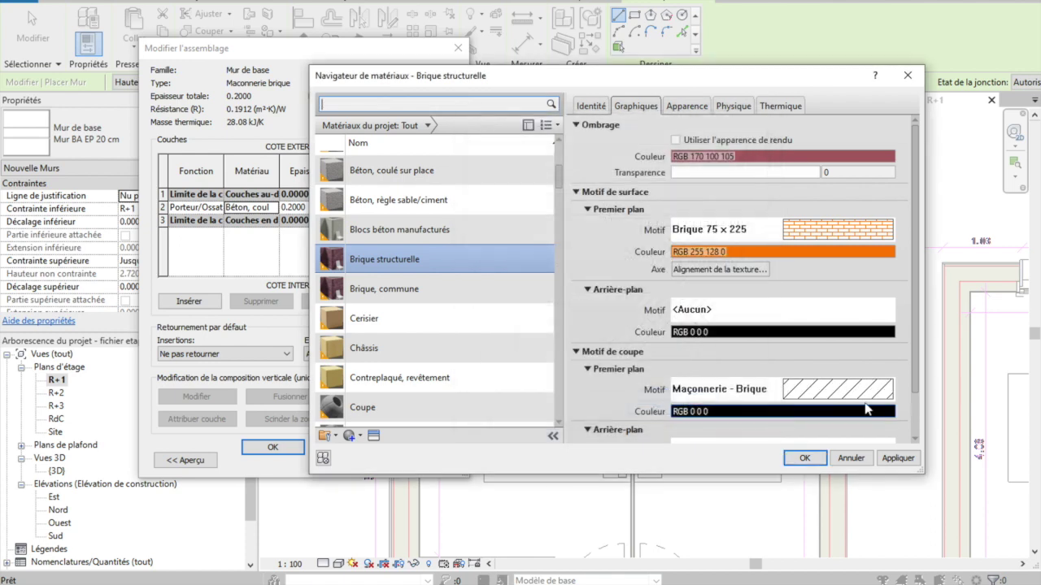
{"action": "left_click", "coordinate": [804, 458]}
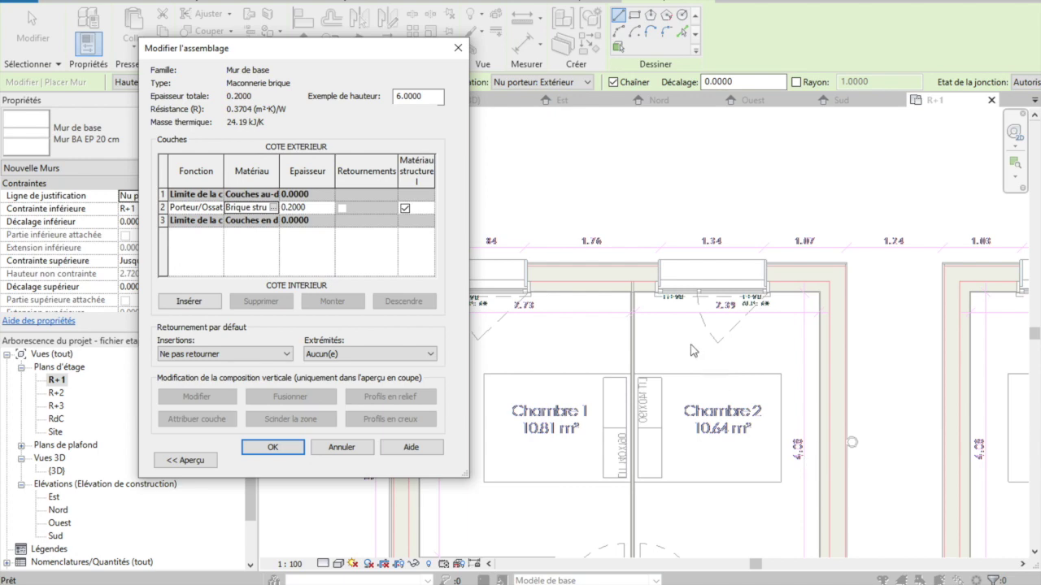
{"action": "left_click", "coordinate": [273, 447]}
Start the Maconnerie brique wall at the apartment's top-left corner and run the top wall across.
{"action": "left_click", "coordinate": [280, 460]}
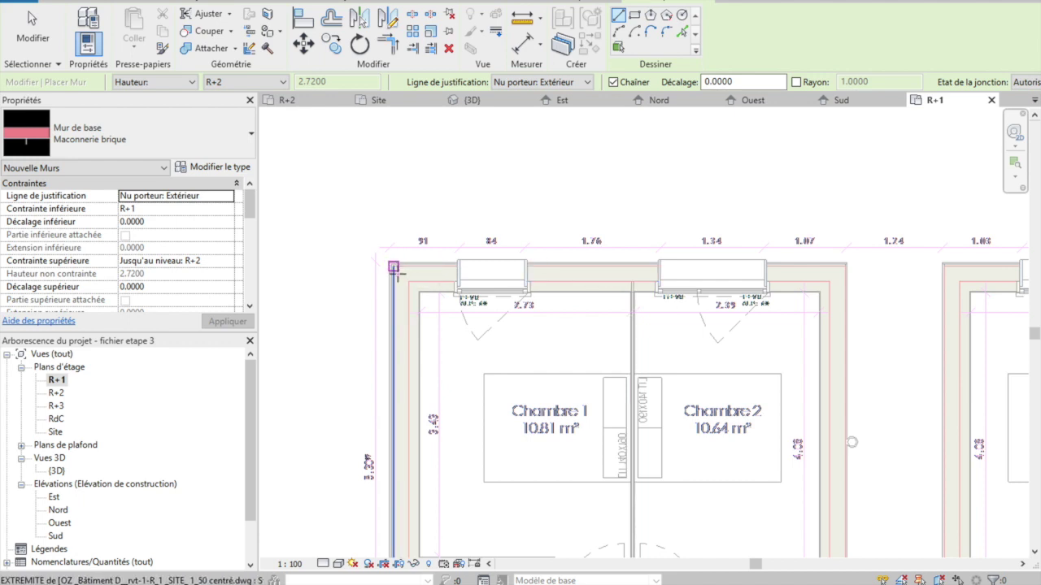
{"action": "scroll", "coordinate": [393, 268], "scroll_direction": "up", "scroll_amount": 5}
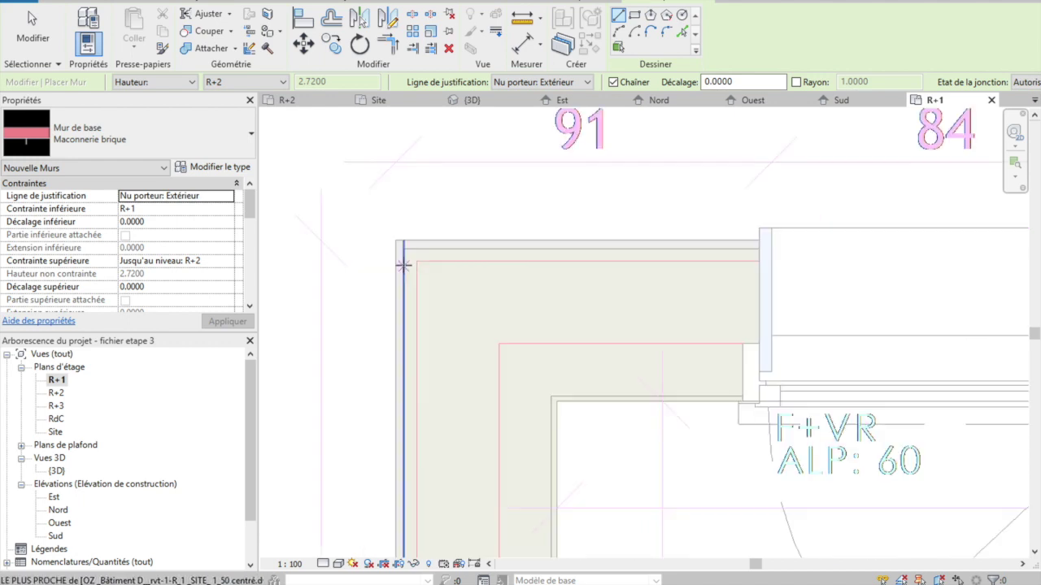
{"action": "left_click", "coordinate": [415, 261]}
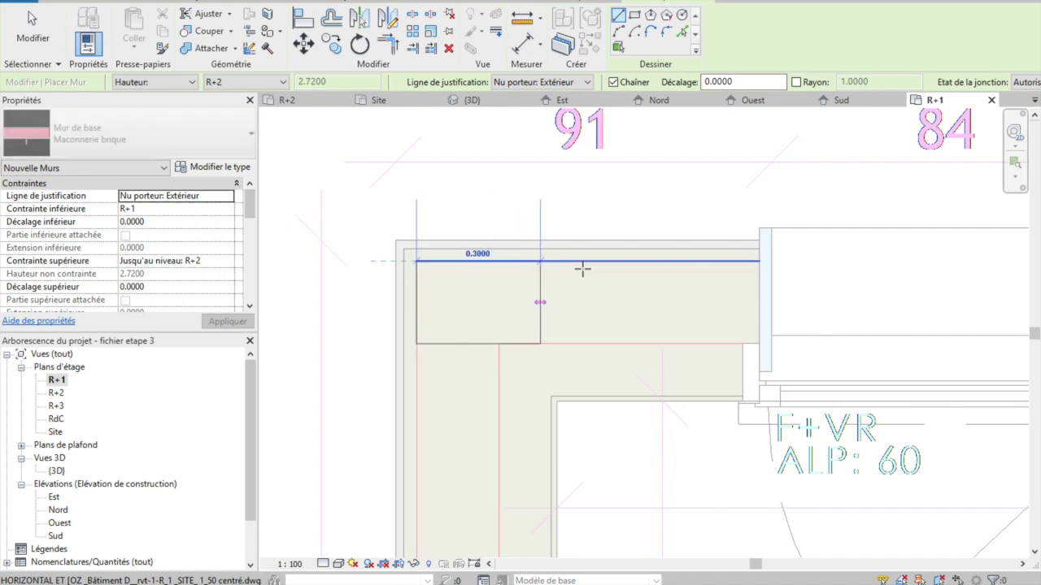
{"action": "scroll", "coordinate": [651, 268], "scroll_direction": "down", "scroll_amount": 2}
{"action": "scroll", "coordinate": [628, 267], "scroll_direction": "down", "scroll_amount": 3}
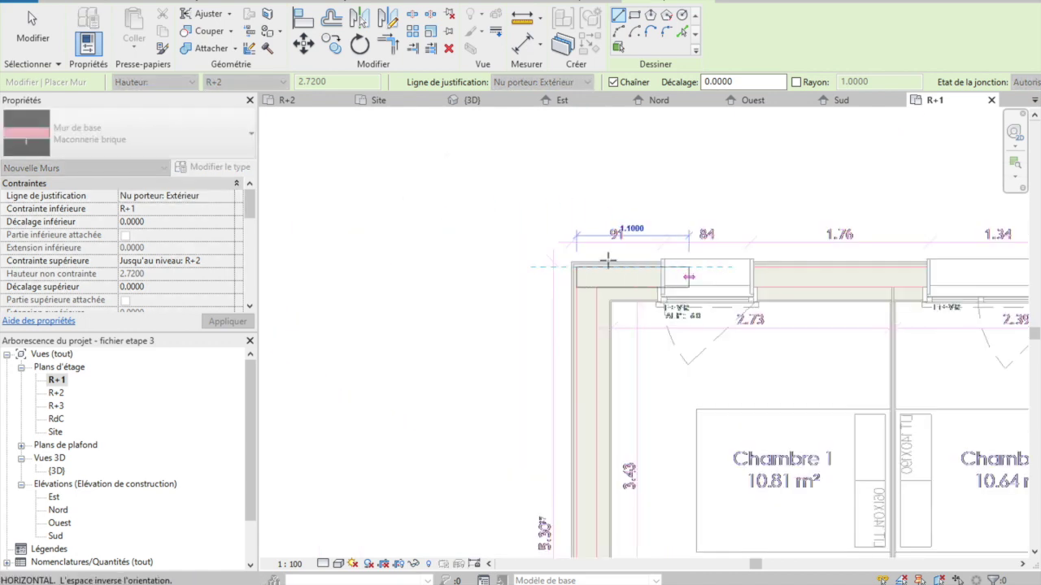
{"action": "middle_click_drag", "start_coordinate": [716, 285], "coordinate": [344, 242]}
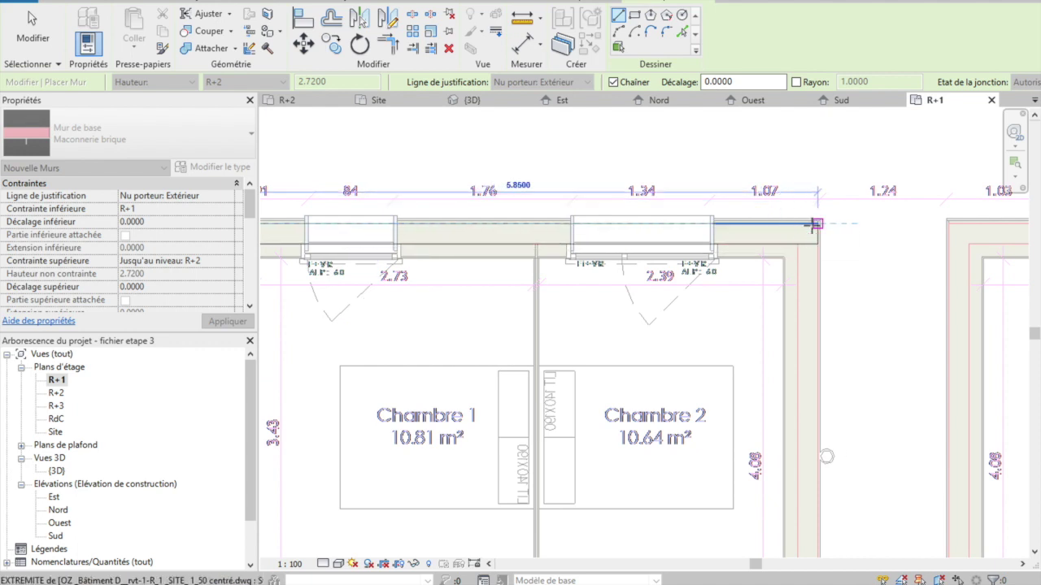
{"action": "scroll", "coordinate": [815, 225], "scroll_direction": "up", "scroll_amount": 2}
{"action": "left_click", "coordinate": [823, 224]}
Continue the wall down to the lower corner and back along the horizontal edge, then stop drawing.
{"action": "scroll", "coordinate": [815, 349], "scroll_direction": "down", "scroll_amount": 5}
{"action": "scroll", "coordinate": [816, 349], "scroll_direction": "down", "scroll_amount": 1}
{"action": "scroll", "coordinate": [815, 350], "scroll_direction": "down", "scroll_amount": 1}
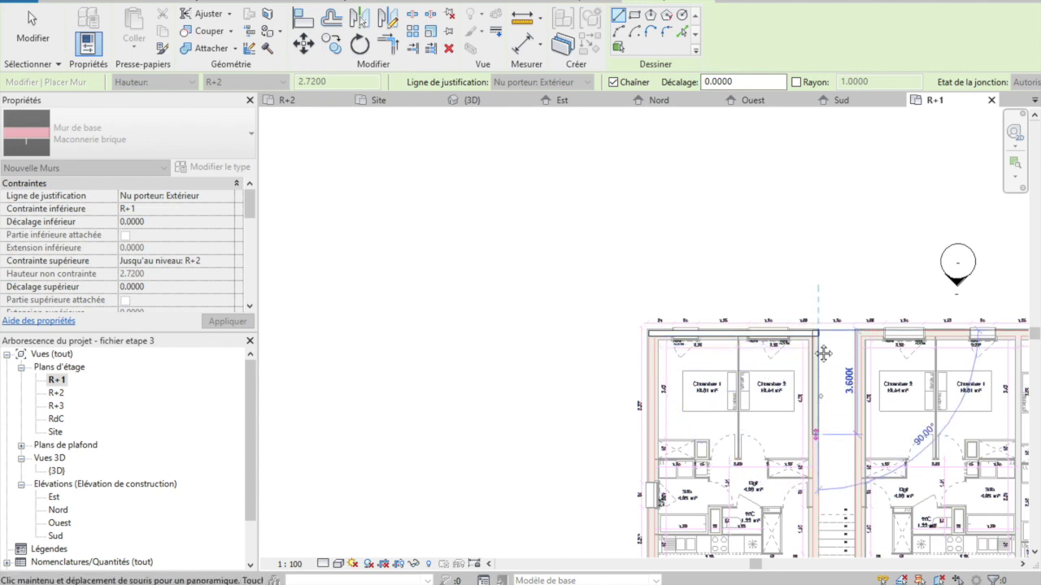
{"action": "middle_click_drag", "start_coordinate": [823, 352], "coordinate": [784, 330]}
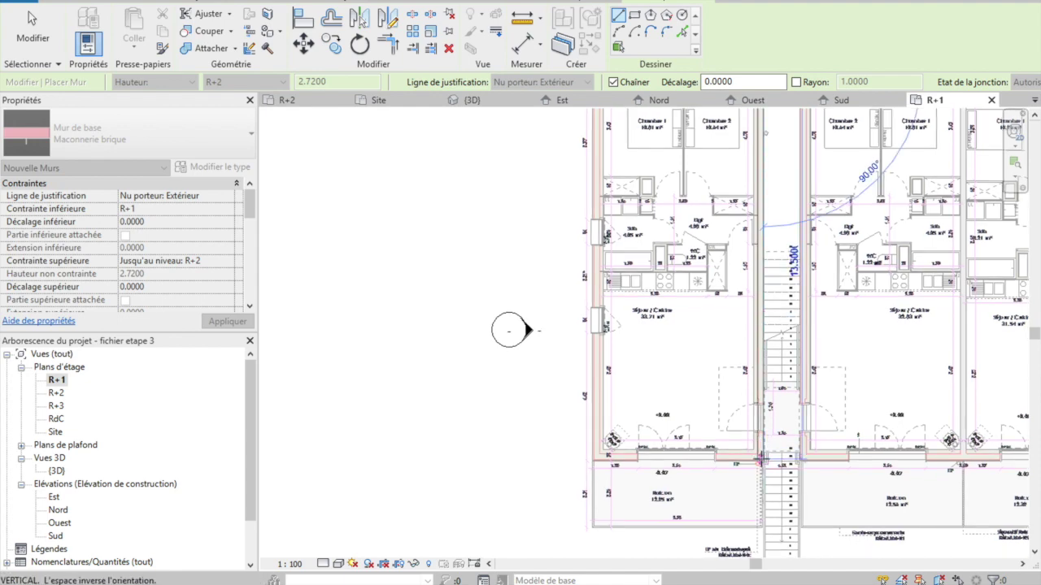
{"action": "scroll", "coordinate": [762, 458], "scroll_direction": "up", "scroll_amount": 1}
{"action": "scroll", "coordinate": [762, 461], "scroll_direction": "up", "scroll_amount": 2}
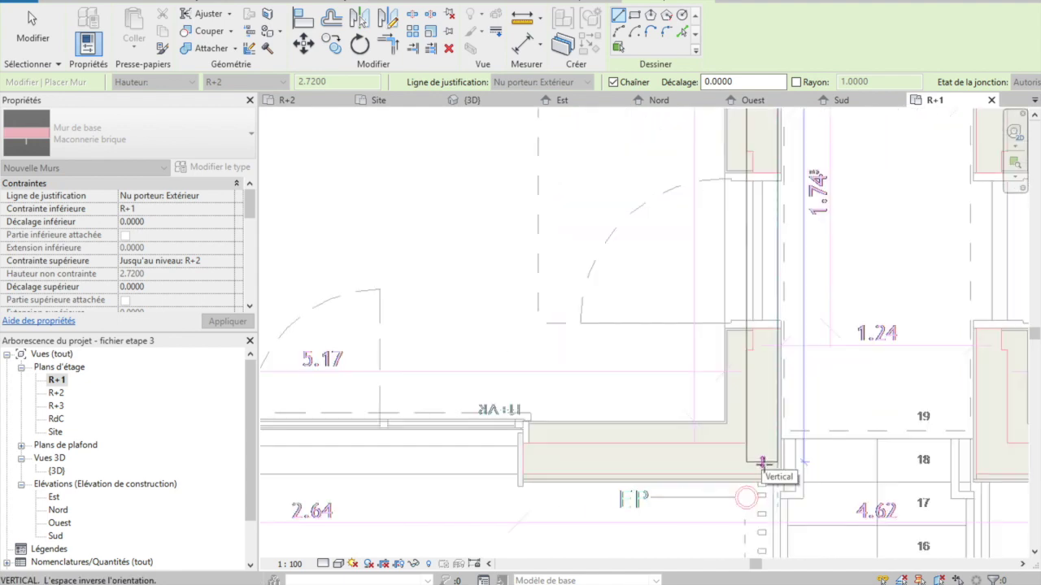
{"action": "left_click", "coordinate": [779, 473]}
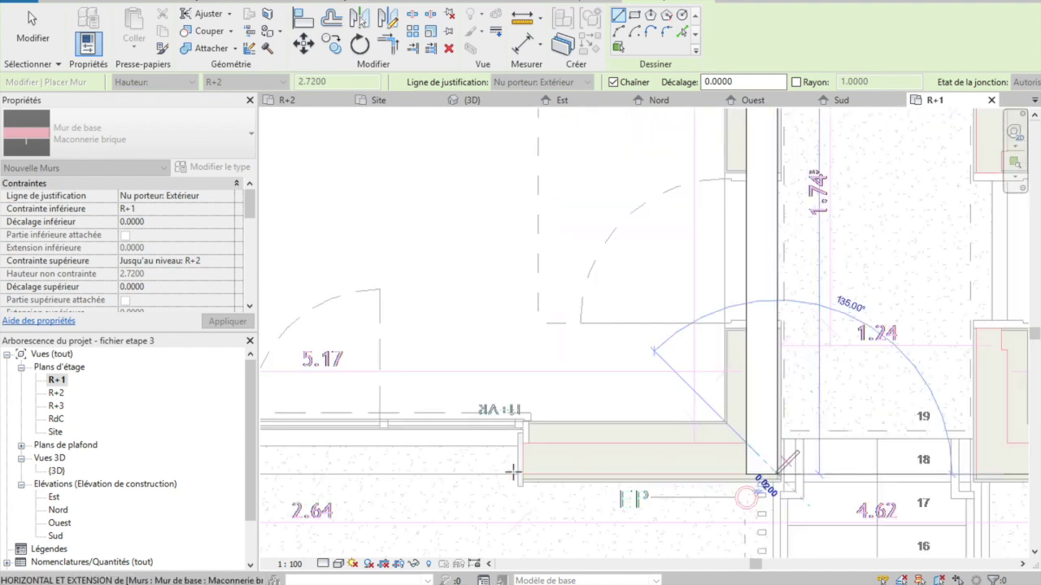
{"action": "scroll", "coordinate": [512, 472], "scroll_direction": "down", "scroll_amount": 1}
{"action": "scroll", "coordinate": [506, 471], "scroll_direction": "down", "scroll_amount": 1}
{"action": "scroll", "coordinate": [507, 472], "scroll_direction": "down", "scroll_amount": 2}
{"action": "scroll", "coordinate": [616, 468], "scroll_direction": "down", "scroll_amount": 1}
{"action": "scroll", "coordinate": [470, 432], "scroll_direction": "up", "scroll_amount": 1}
{"action": "scroll", "coordinate": [463, 423], "scroll_direction": "up", "scroll_amount": 1}
{"action": "scroll", "coordinate": [439, 382], "scroll_direction": "up", "scroll_amount": 2}
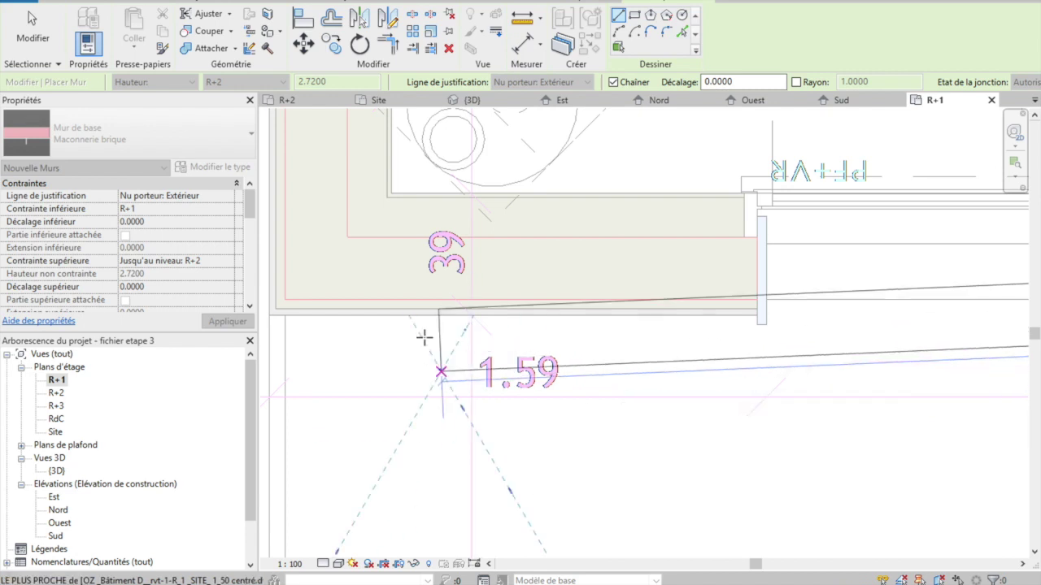
{"action": "left_click", "coordinate": [300, 283]}
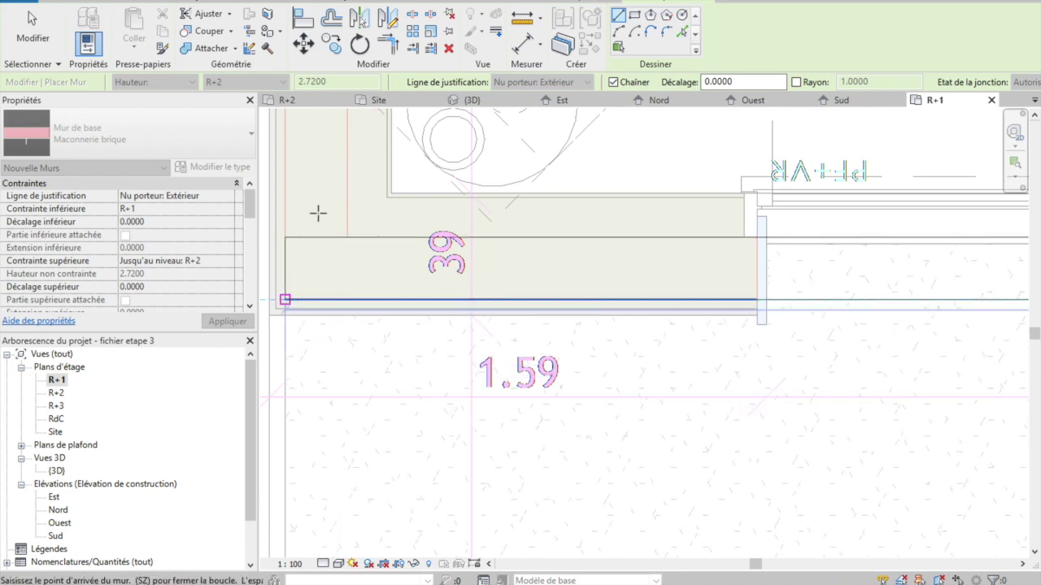
{"action": "scroll", "coordinate": [326, 219], "scroll_direction": "down", "scroll_amount": 1}
{"action": "scroll", "coordinate": [354, 248], "scroll_direction": "down", "scroll_amount": 1}
{"action": "scroll", "coordinate": [364, 358], "scroll_direction": "down", "scroll_amount": 1}
{"action": "scroll", "coordinate": [375, 397], "scroll_direction": "down", "scroll_amount": 1}
{"action": "scroll", "coordinate": [382, 228], "scroll_direction": "up", "scroll_amount": 1}
{"action": "scroll", "coordinate": [347, 145], "scroll_direction": "up", "scroll_amount": 1}
{"action": "scroll", "coordinate": [347, 144], "scroll_direction": "up", "scroll_amount": 1}
{"action": "scroll", "coordinate": [348, 144], "scroll_direction": "up", "scroll_amount": 2}
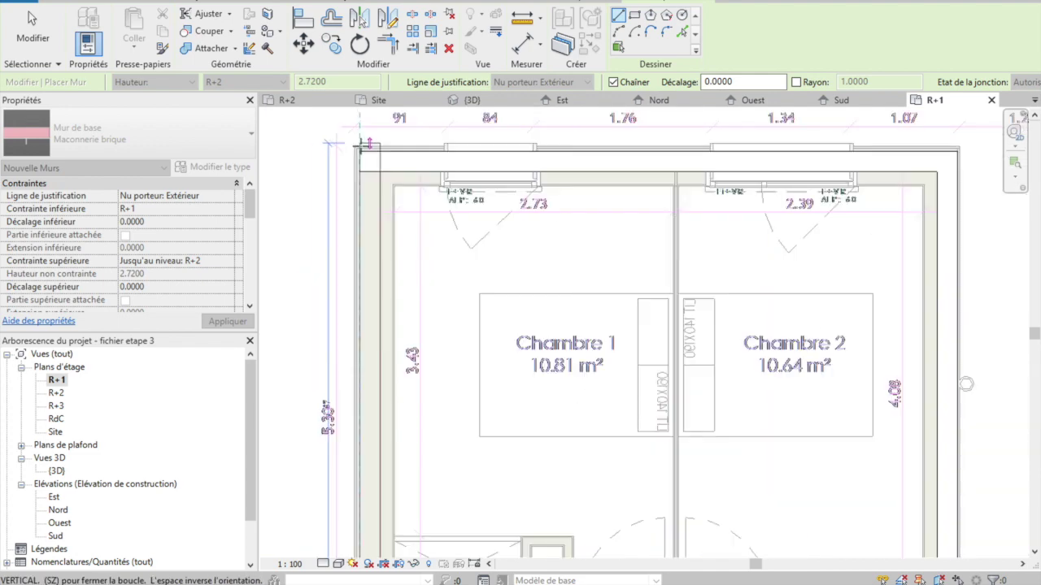
{"action": "scroll", "coordinate": [358, 150], "scroll_direction": "up", "scroll_amount": 1}
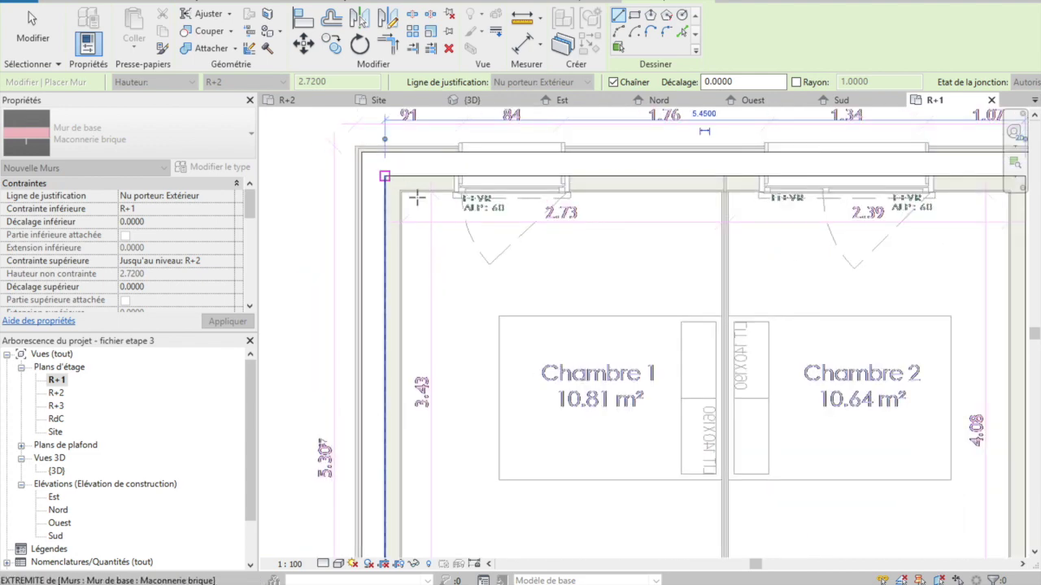
{"action": "key", "text": "Escape"}
{"action": "key", "text": "Escape"}
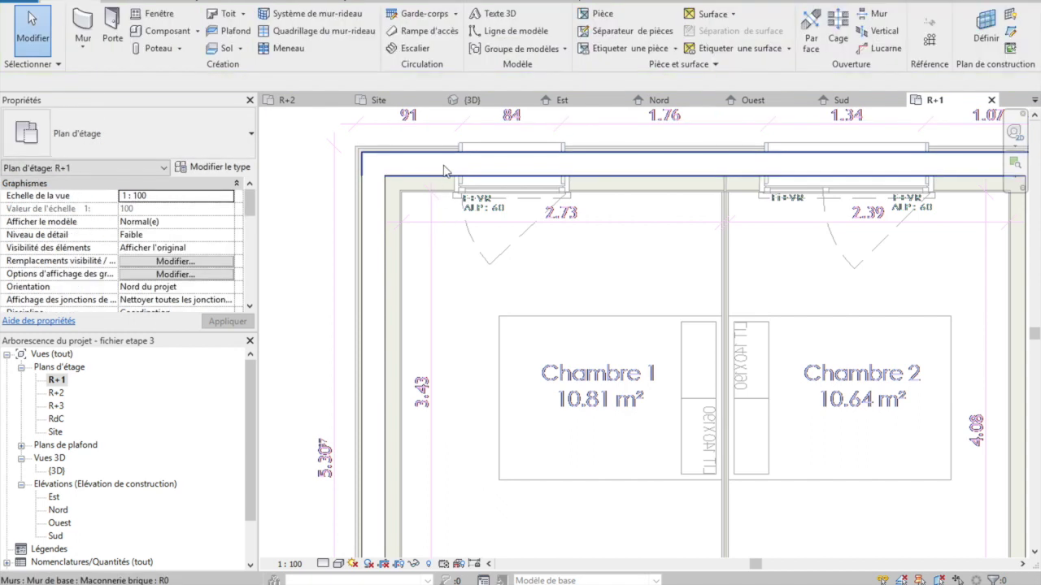
Set the R+1 plan's detail level to Elevé so the brick walls appear hatched, skipping the save reminder.
{"action": "left_click", "coordinate": [323, 565]}
{"action": "left_click", "coordinate": [343, 533]}
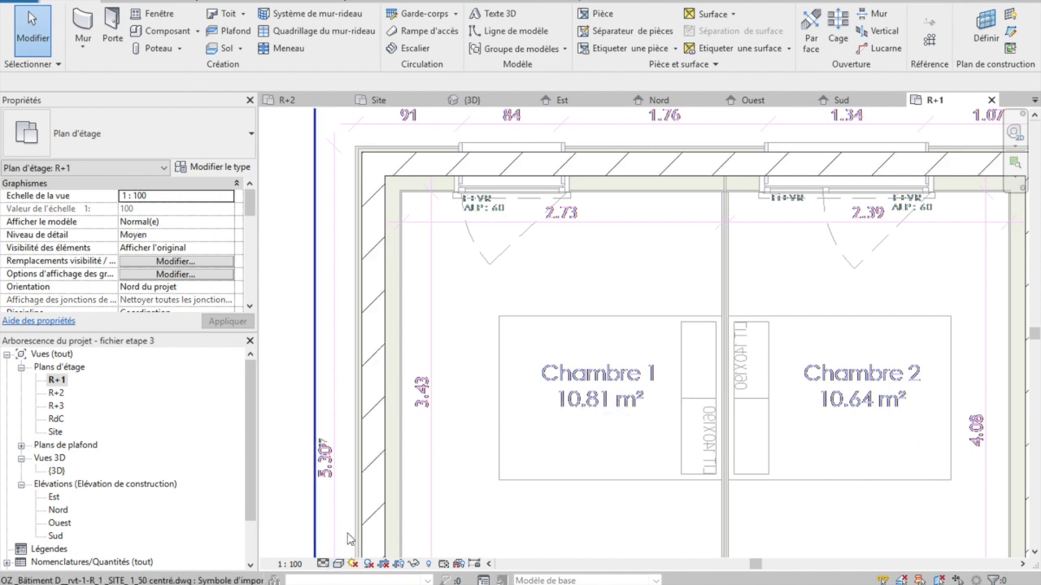
{"action": "left_click", "coordinate": [323, 564]}
{"action": "left_click", "coordinate": [341, 548]}
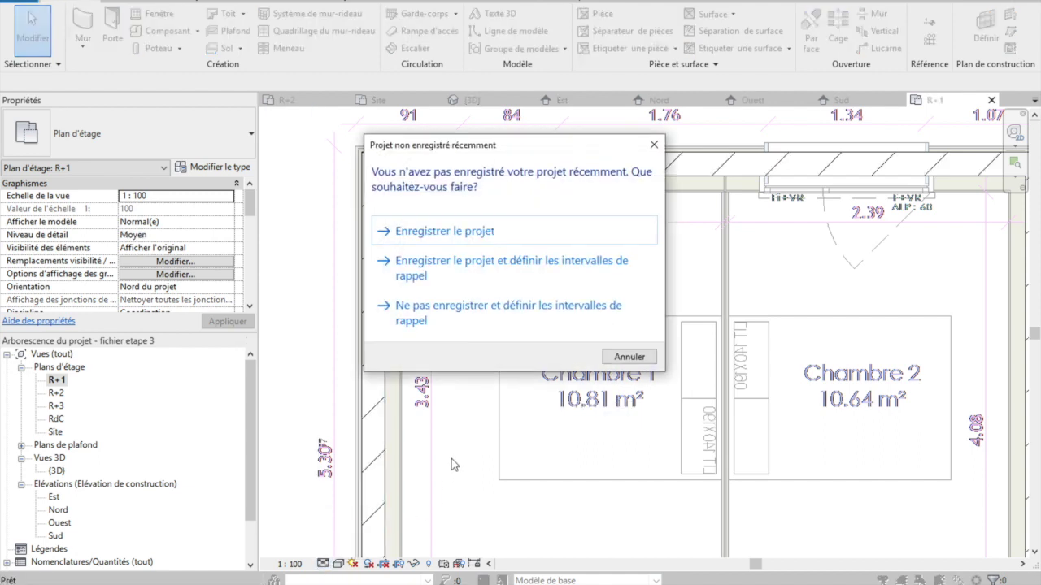
{"action": "left_click", "coordinate": [479, 236]}
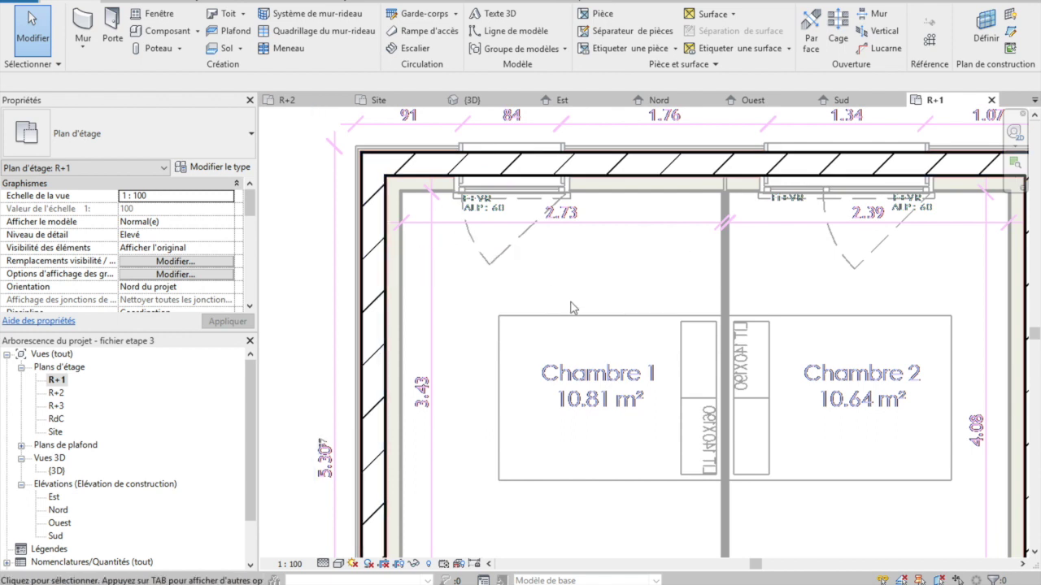
{"action": "scroll", "coordinate": [566, 300], "scroll_direction": "down", "scroll_amount": 3}
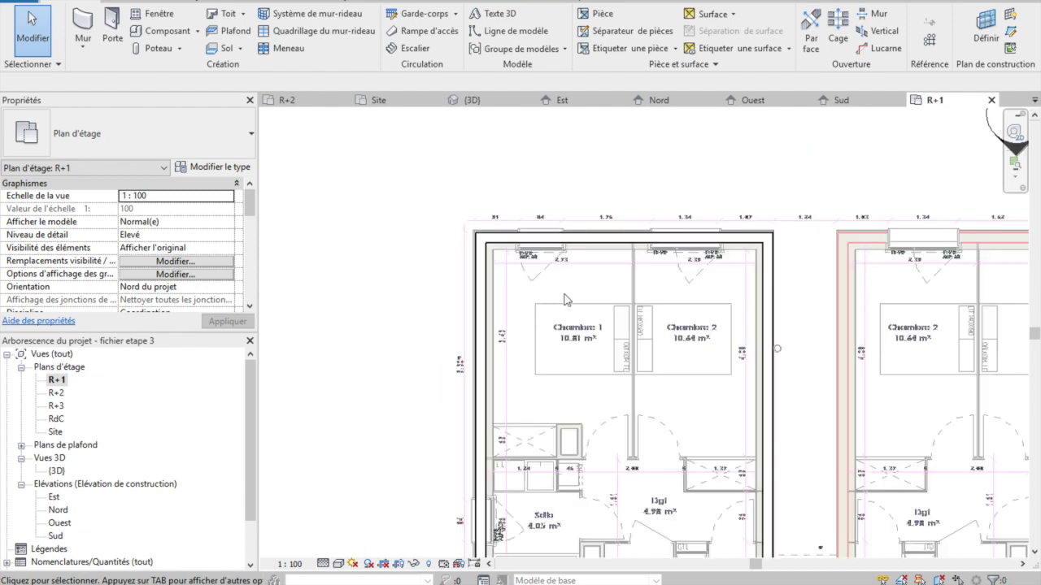
{"action": "scroll", "coordinate": [567, 300], "scroll_direction": "down", "scroll_amount": 3}
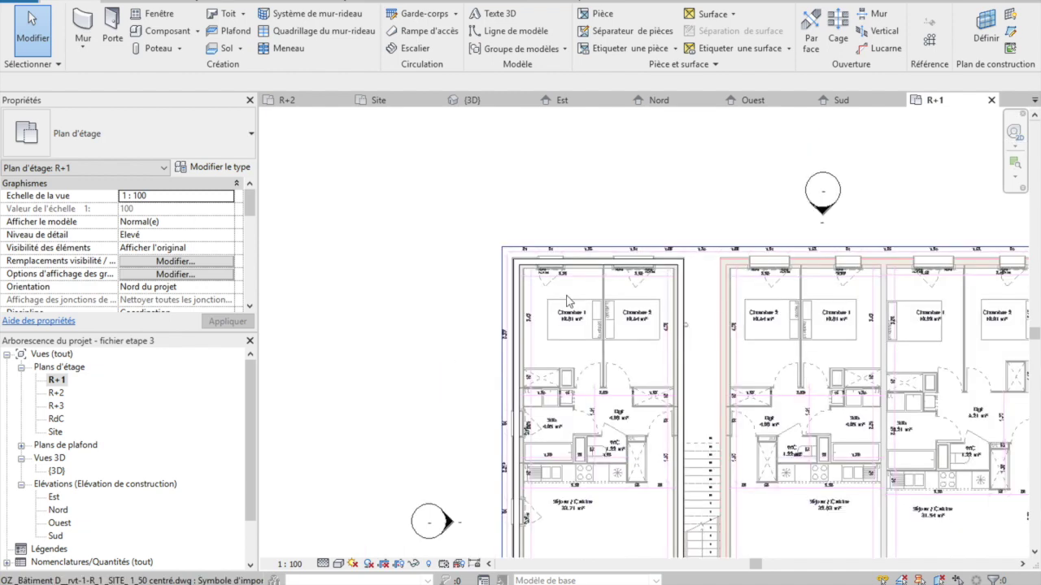
Open the Nord elevation and zoom in on the orange brick-patterned wall.
{"action": "double_click", "coordinate": [823, 214]}
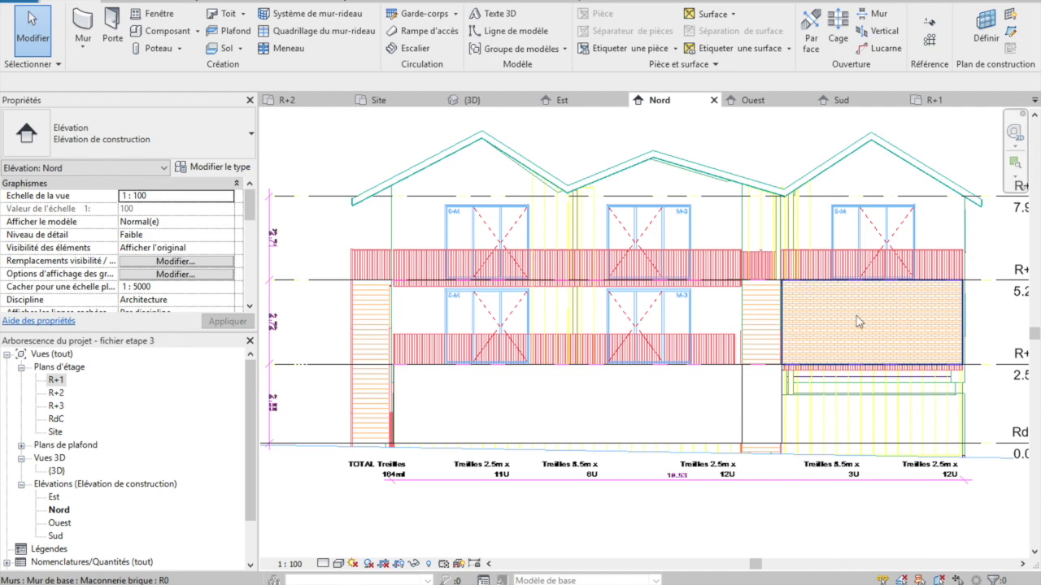
{"action": "scroll", "coordinate": [836, 320], "scroll_direction": "up", "scroll_amount": 3}
{"action": "scroll", "coordinate": [746, 277], "scroll_direction": "up", "scroll_amount": 1}
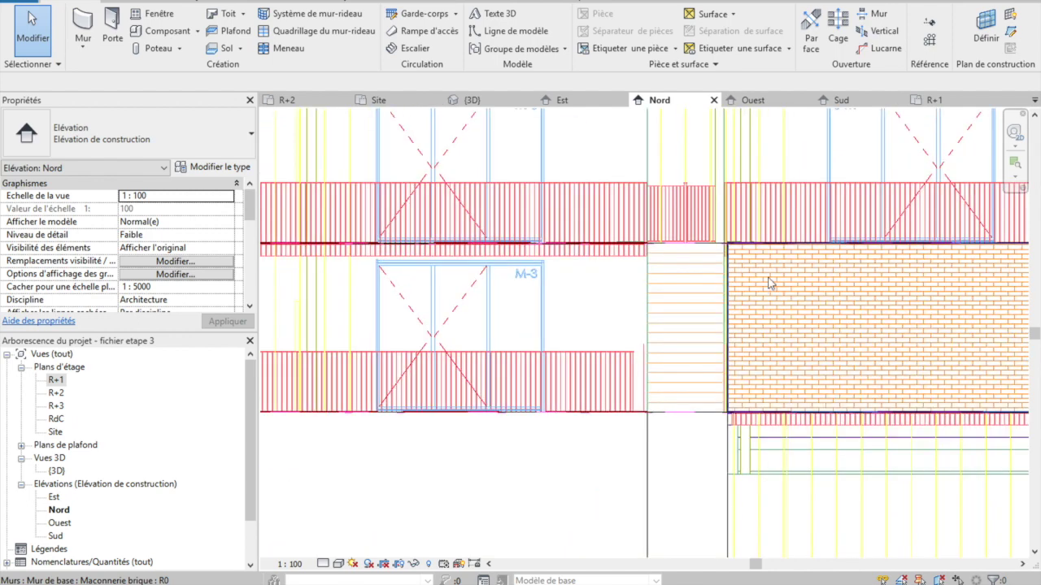